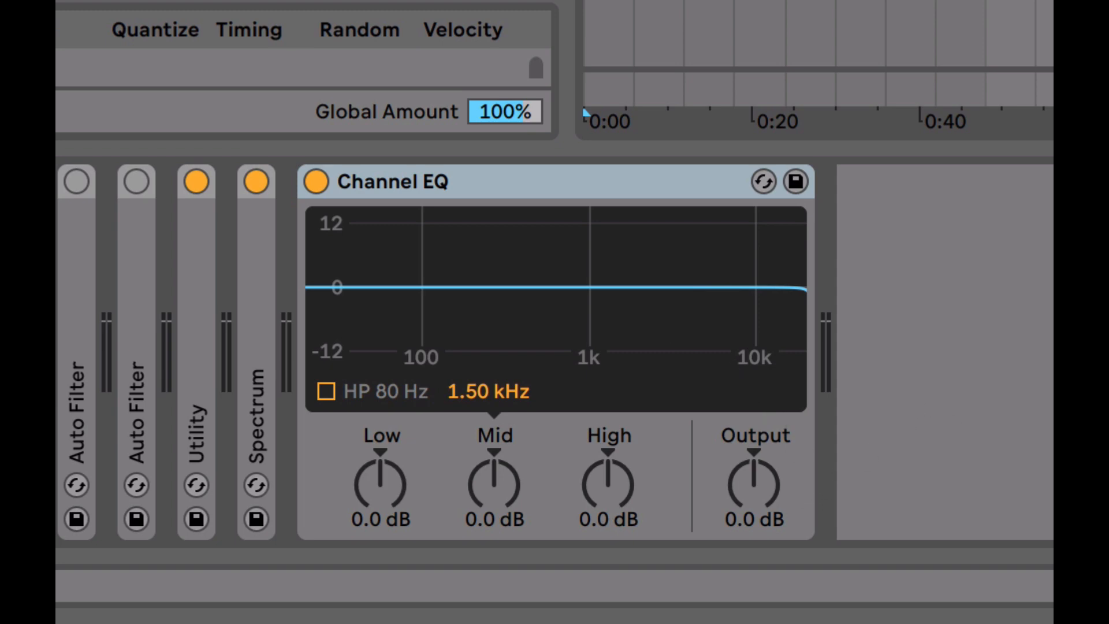
Step: Examine the Channel EQ alongside the EQ Eight device in the reference track's effect chain
key("Return")
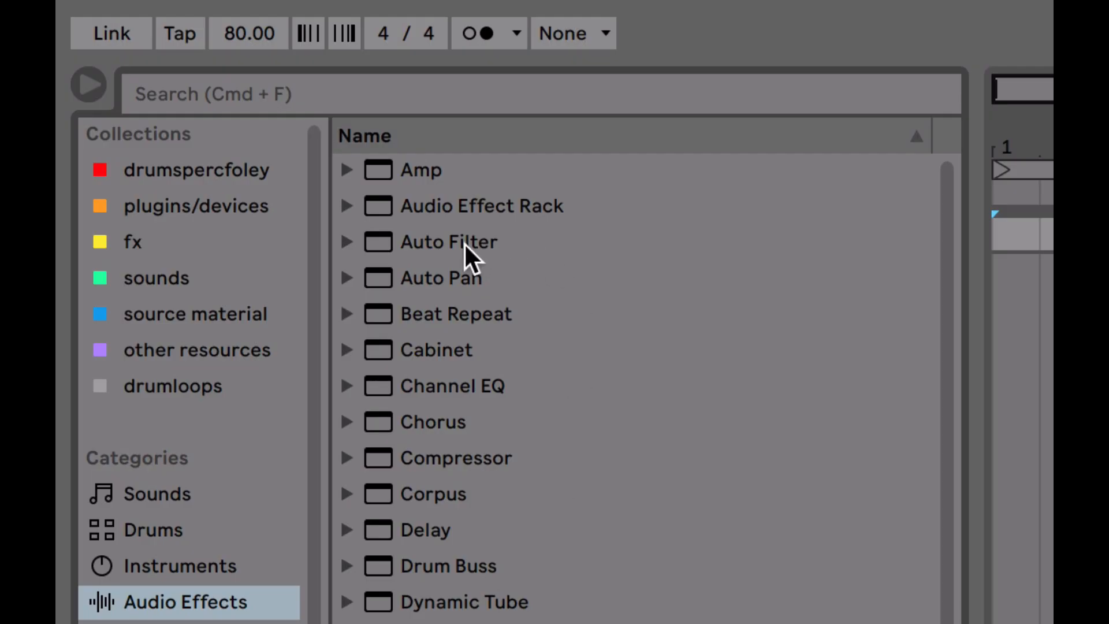
left_click(460, 242)
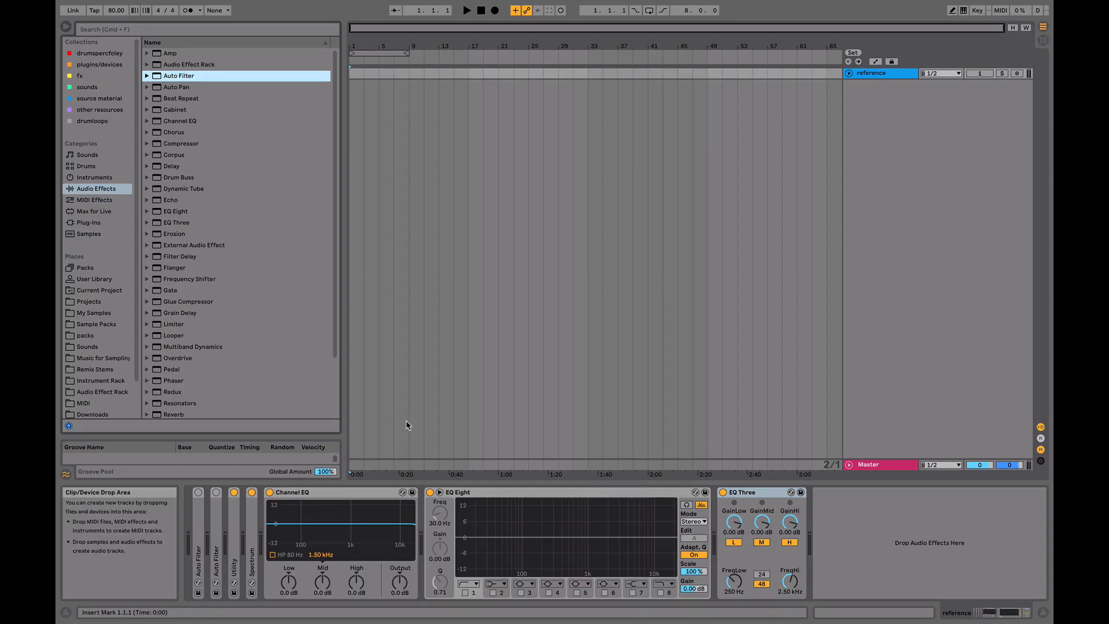
left_click(347, 494)
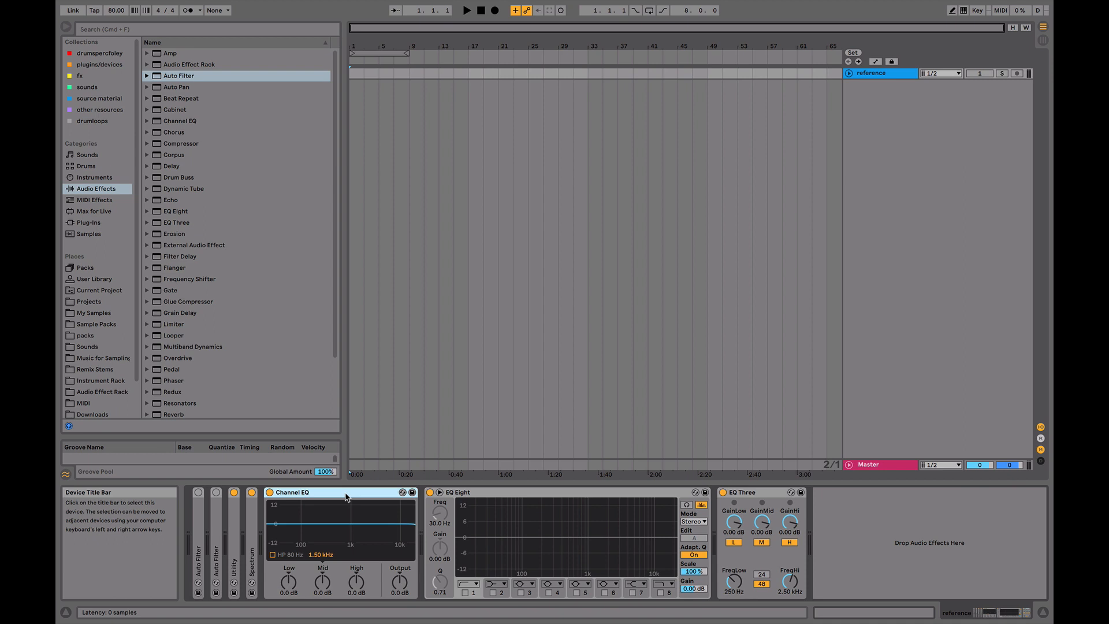
left_click(485, 495)
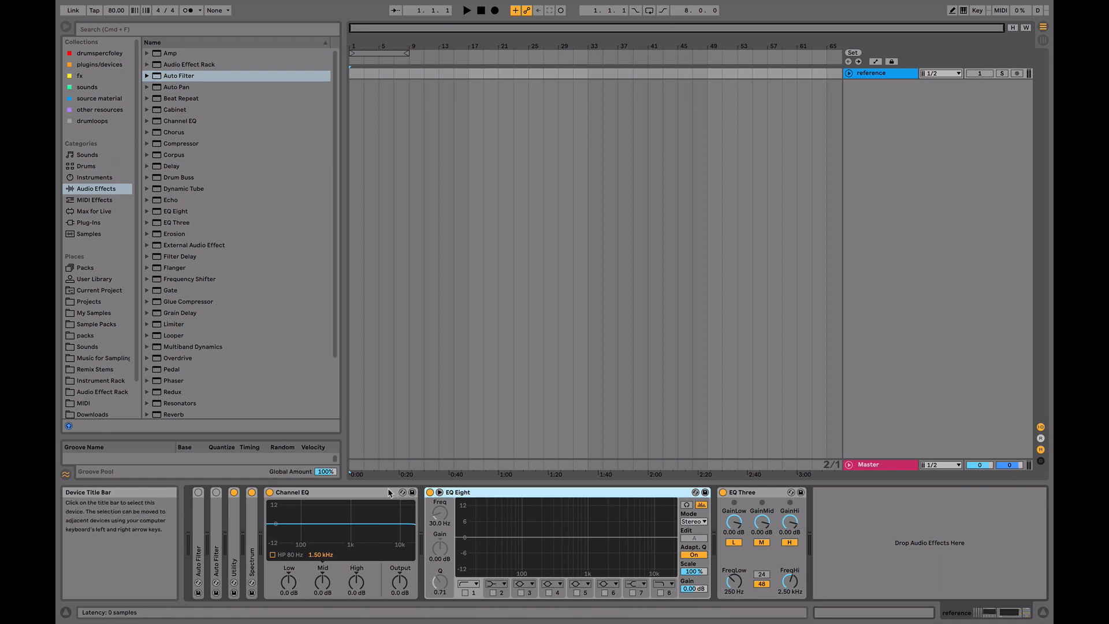
key("Left")
key("Right")
left_click(355, 494)
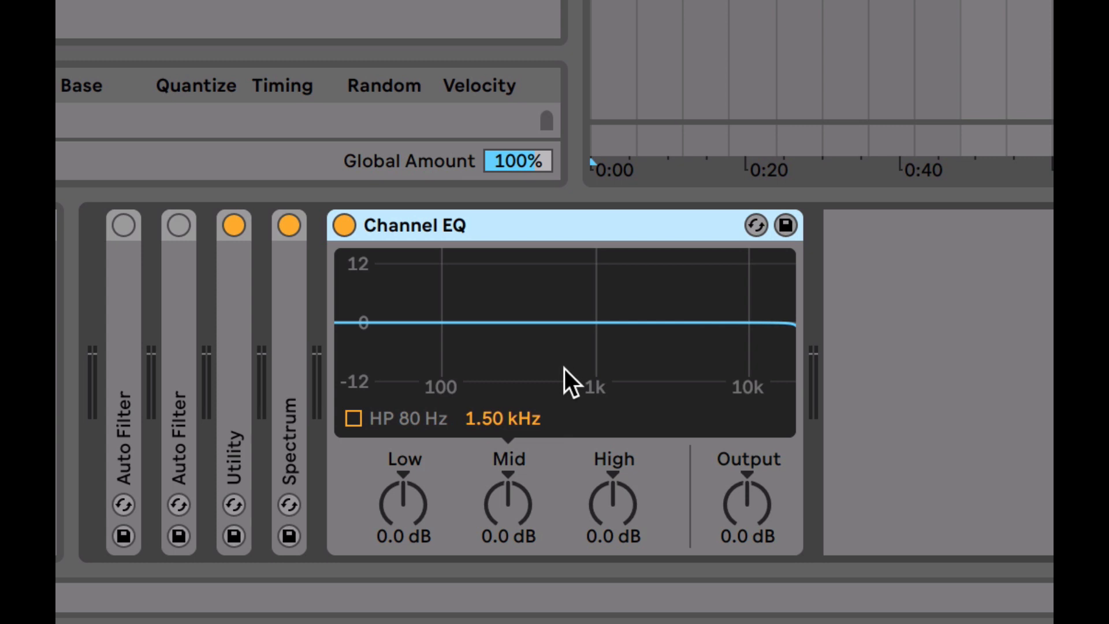
Step: Set the mid frequency of the reference track's Channel EQ to 1.15 kHz
left_click(414, 461)
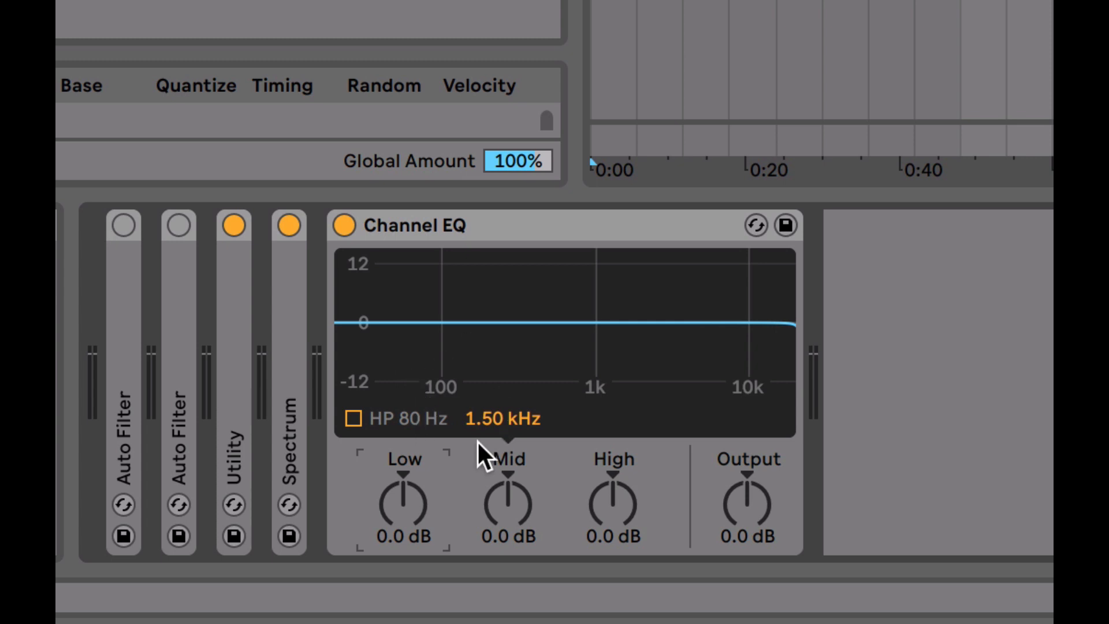
left_click(479, 234)
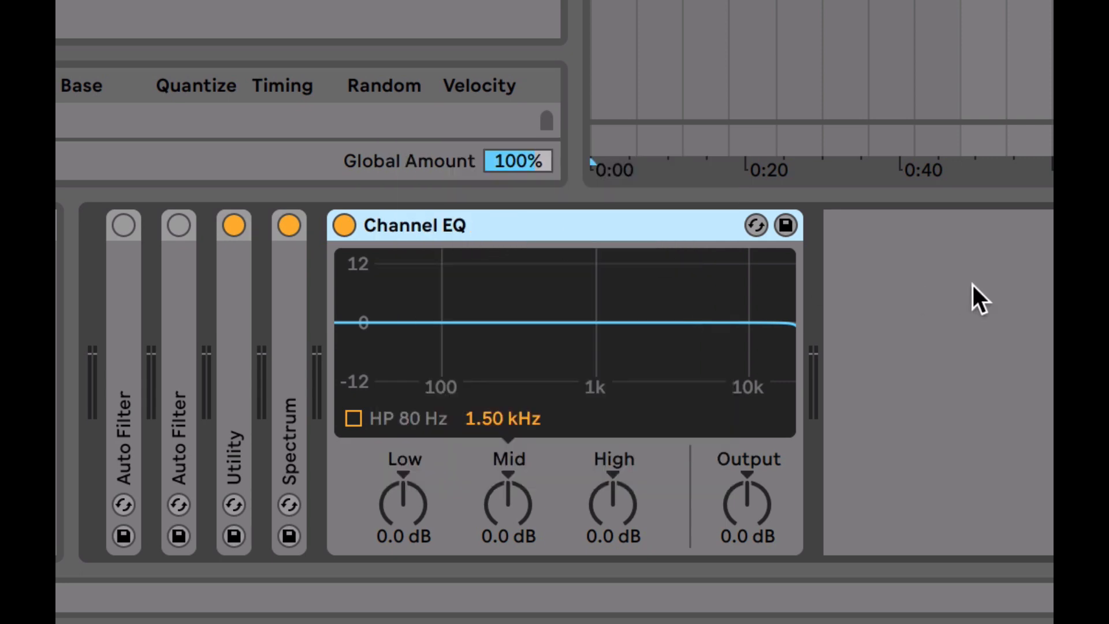
left_click(972, 267)
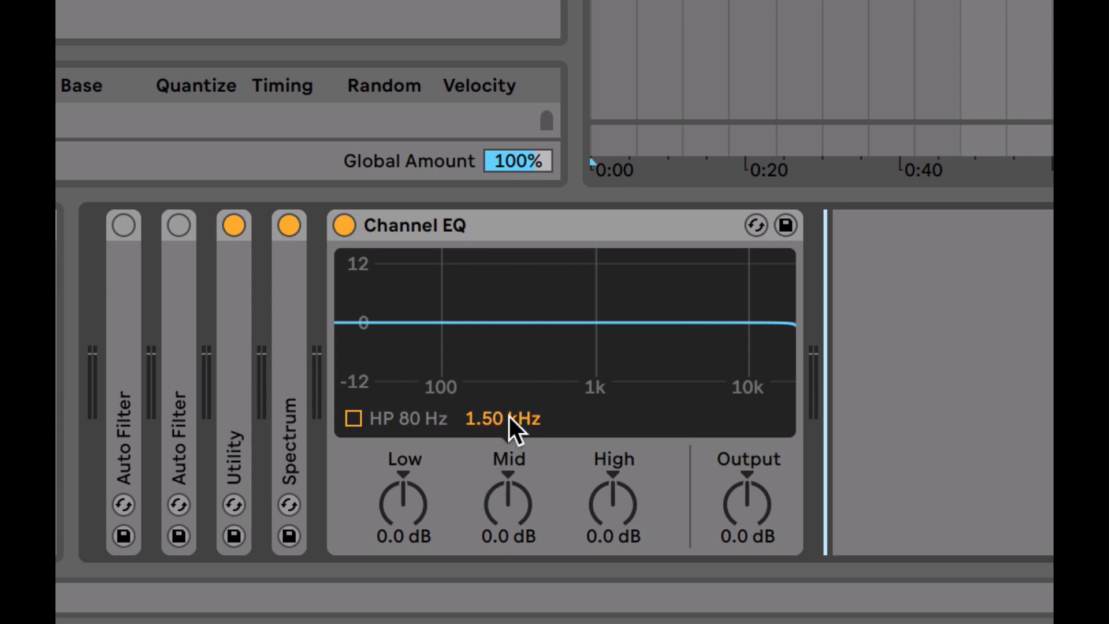
left_click_drag(508, 418, 508, 456)
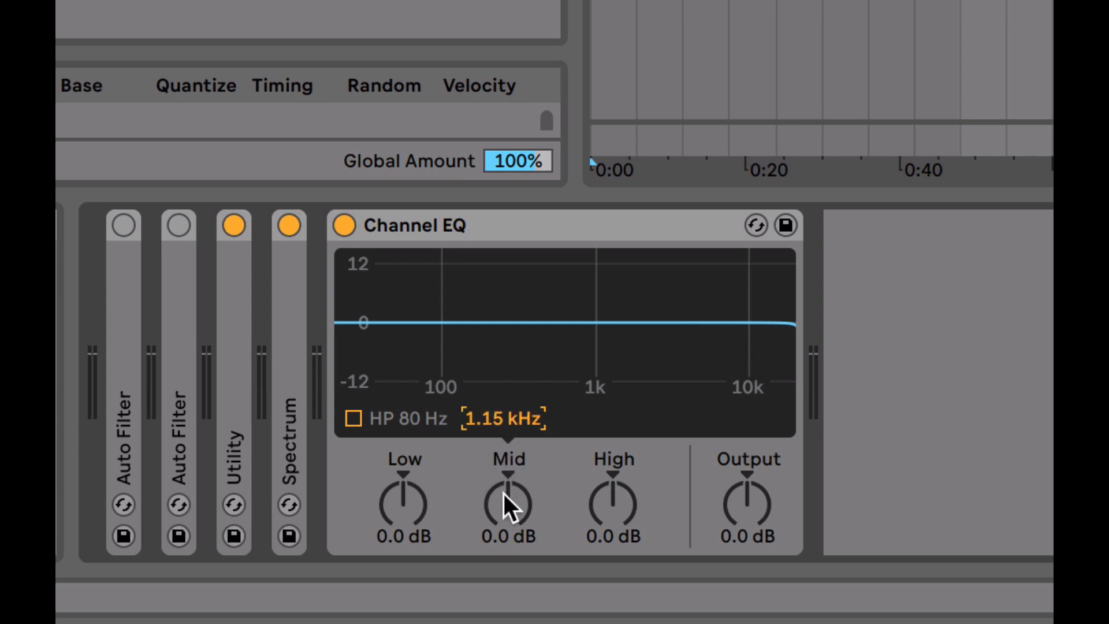
left_click(491, 224)
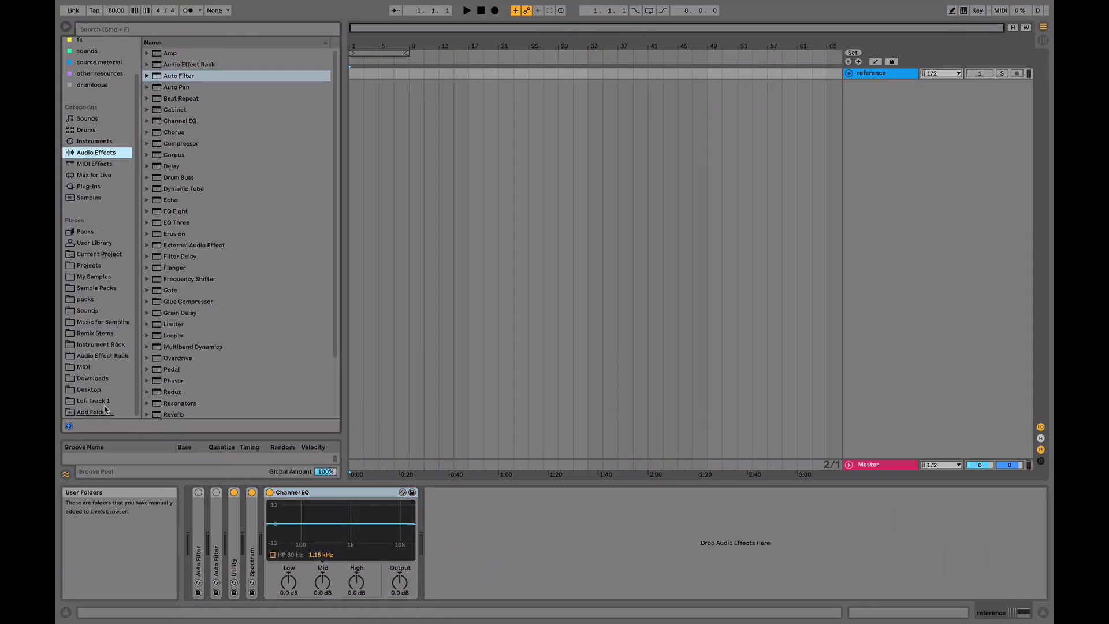
Step: Place Drum Break.wav from the Lofi Track 1 folder at bar 1 on a new audio track and reset that track's volume to 0 dB
left_click(95, 401)
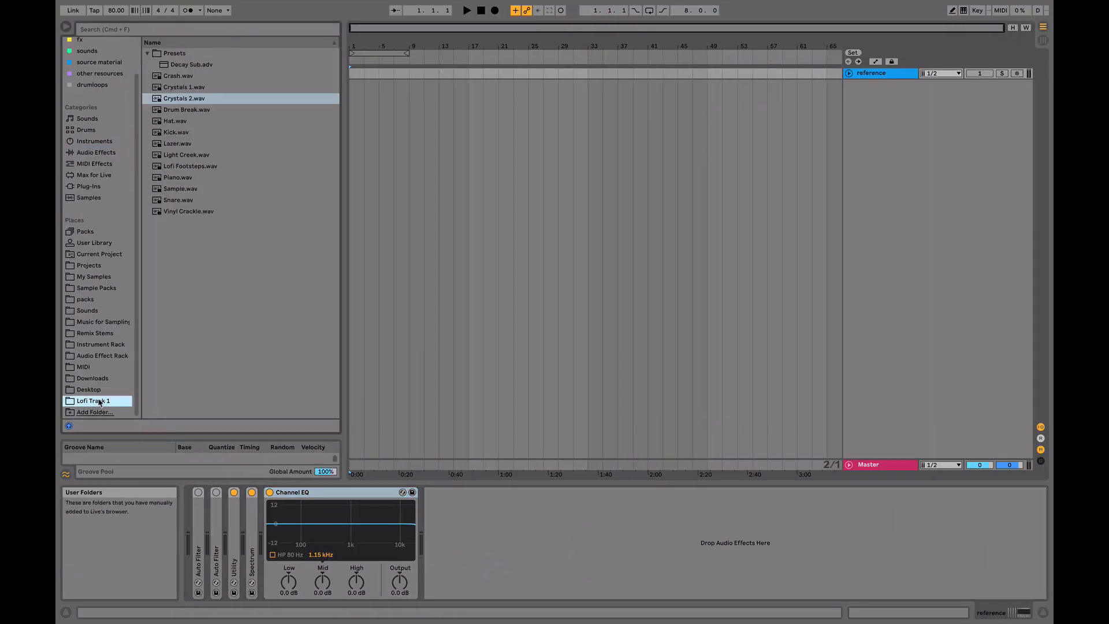
left_click_drag(183, 110, 355, 86)
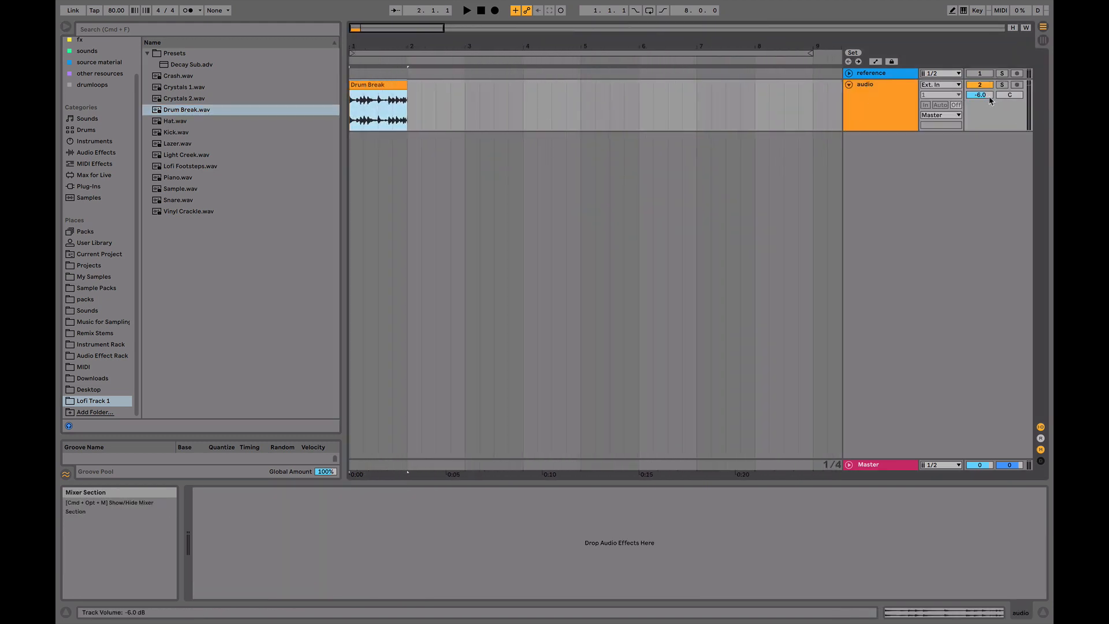
double_click(988, 96)
double_click(383, 85)
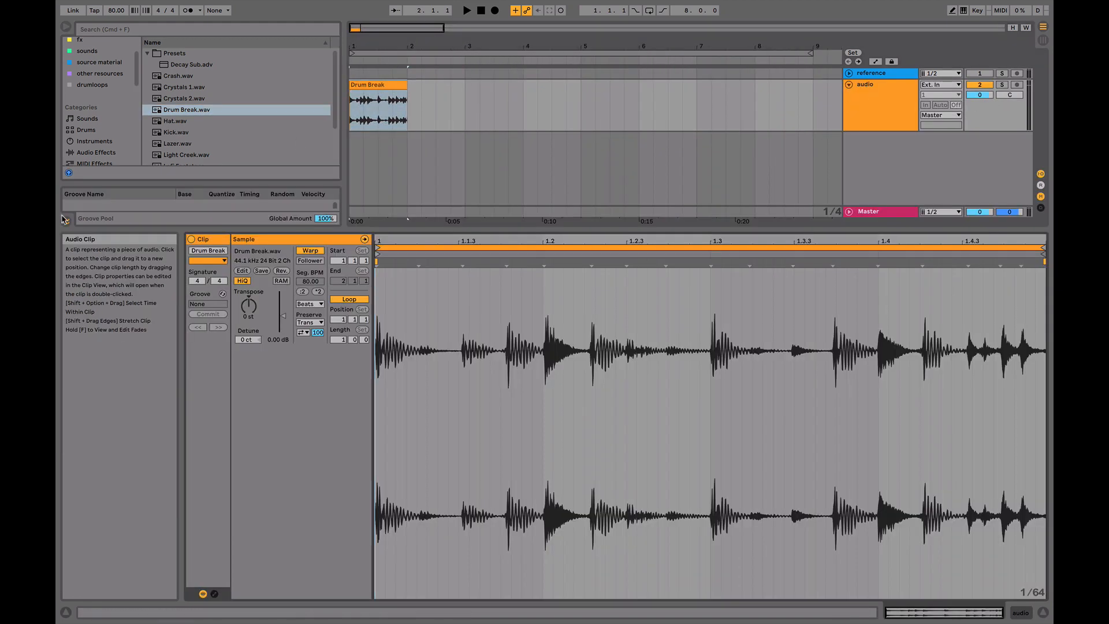
Step: Add a Channel EQ from the audio effects to the drum break track
double_click(856, 100)
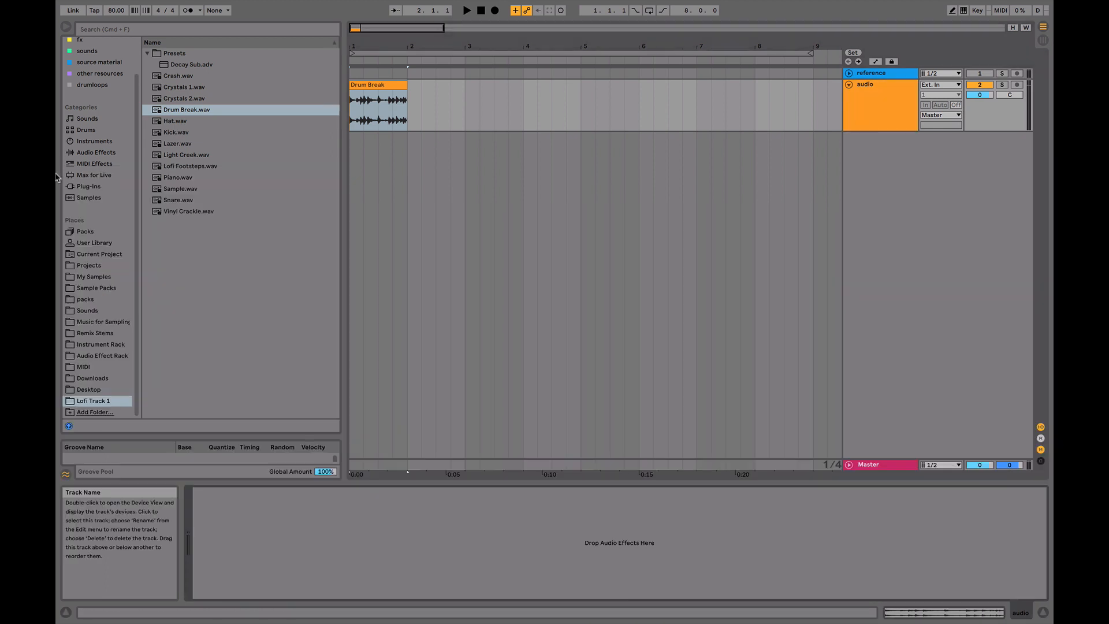
left_click(92, 153)
double_click(184, 121)
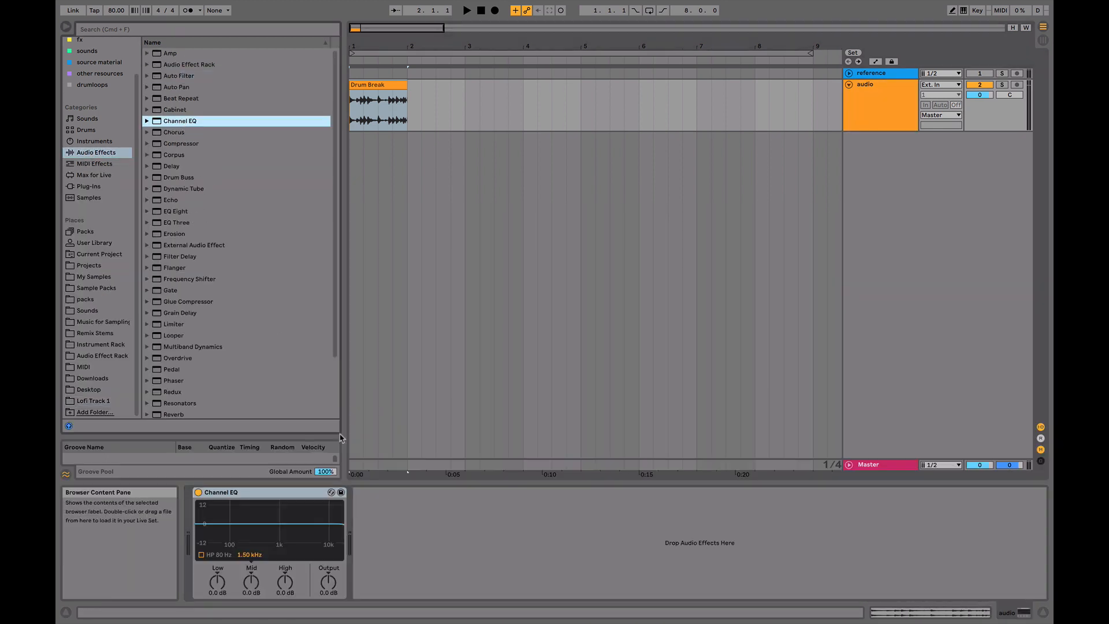
Step: Audition the drum break while switching the Channel EQ's 80 Hz high-pass filter on and off
key("space")
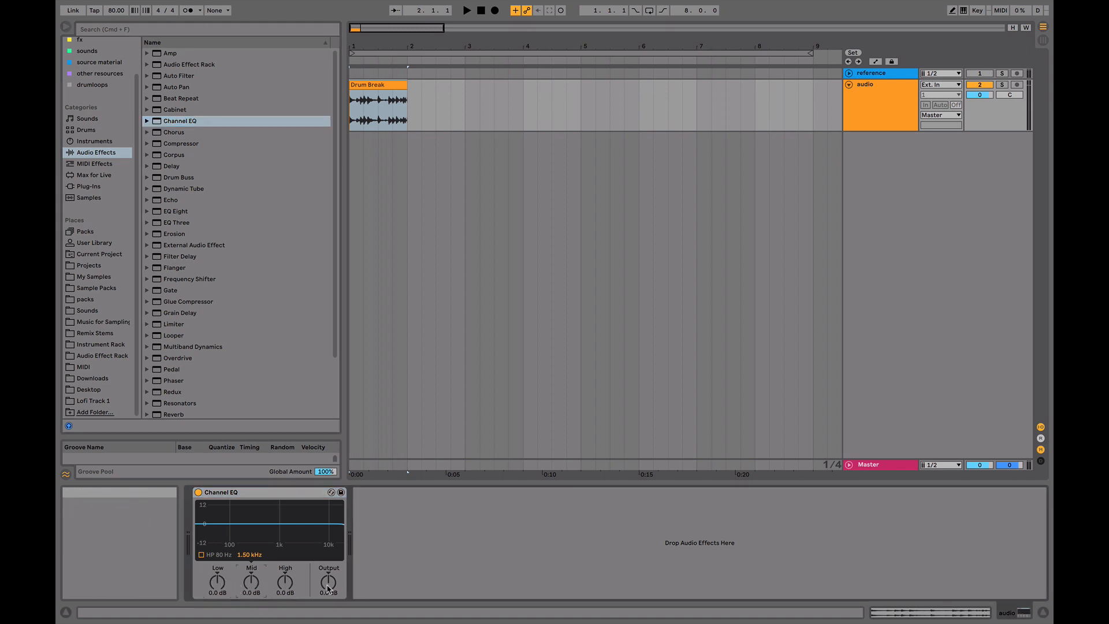
left_click(202, 555)
key("space")
left_click(202, 555)
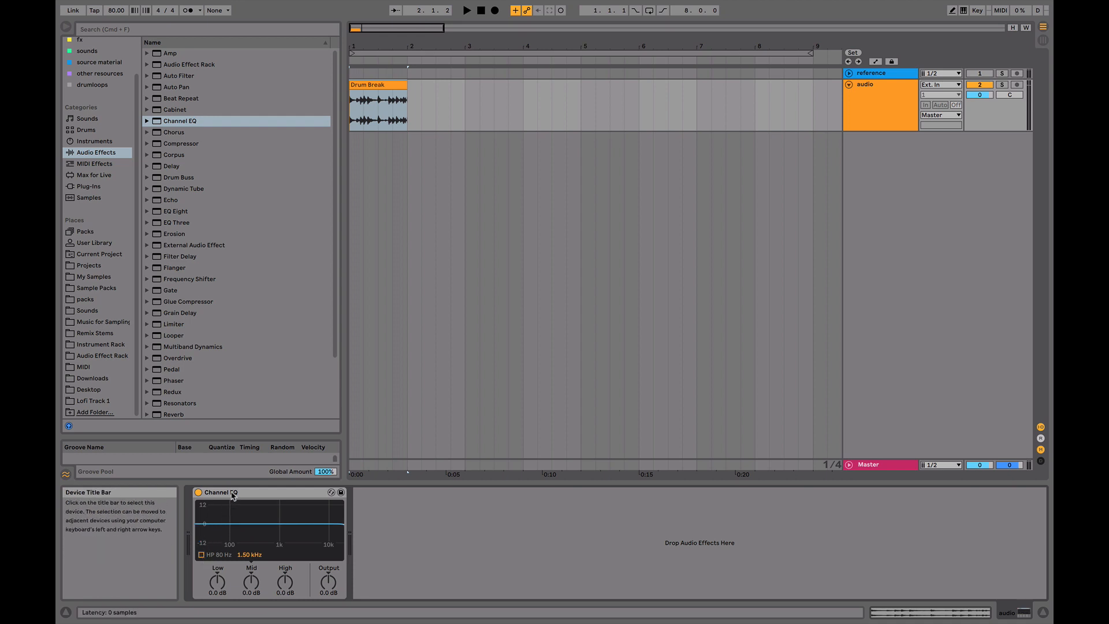
left_click(255, 496)
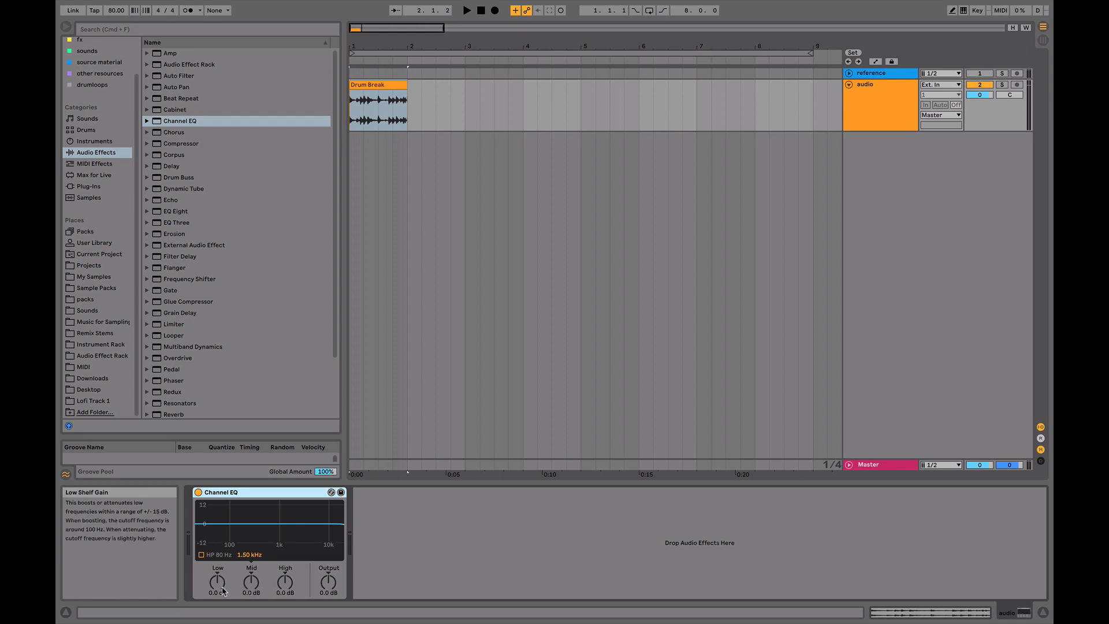
left_click_drag(218, 588, 219, 589)
key("super+z")
left_click_drag(290, 589, 290, 588)
double_click(289, 588)
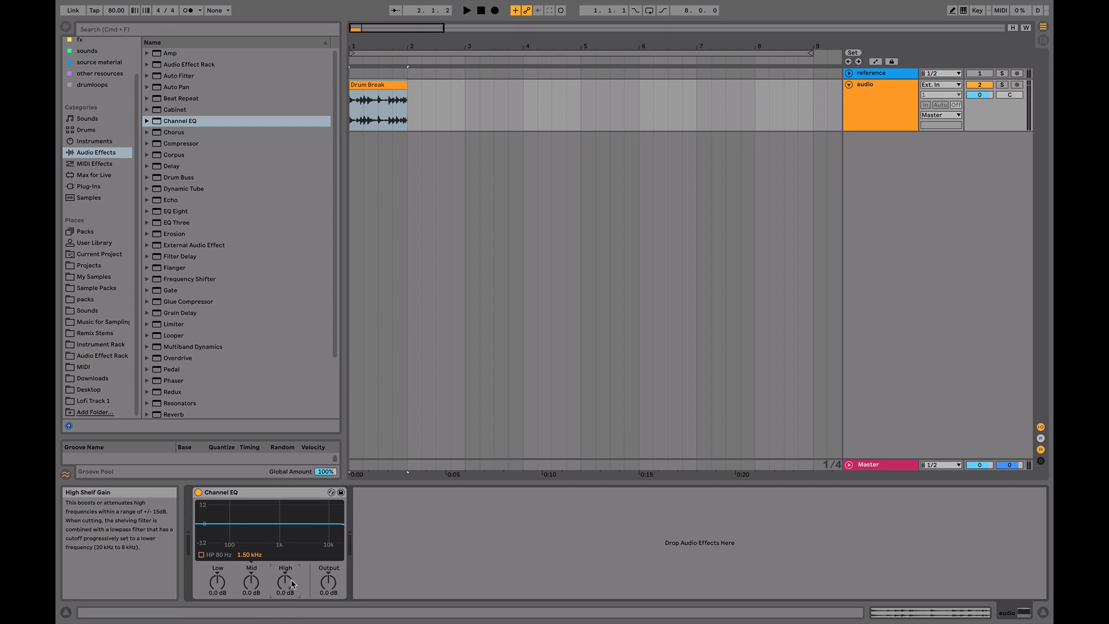
Step: Try a 2.6 dB high shelf boost with the low shelf gain at -0.7 dB, and reset the high gain to 0 dB
left_click_drag(286, 586, 286, 578)
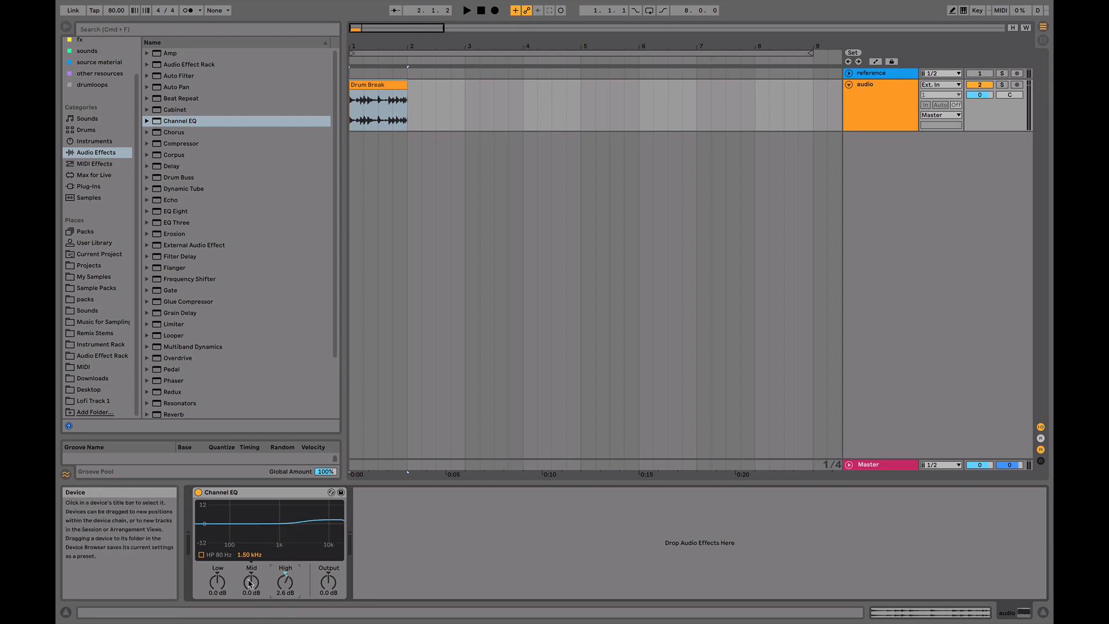
left_click_drag(217, 583, 213, 545)
mouse_move(215, 582)
left_mouse_down()
mouse_move(214, 597)
mouse_move(213, 583)
left_mouse_up()
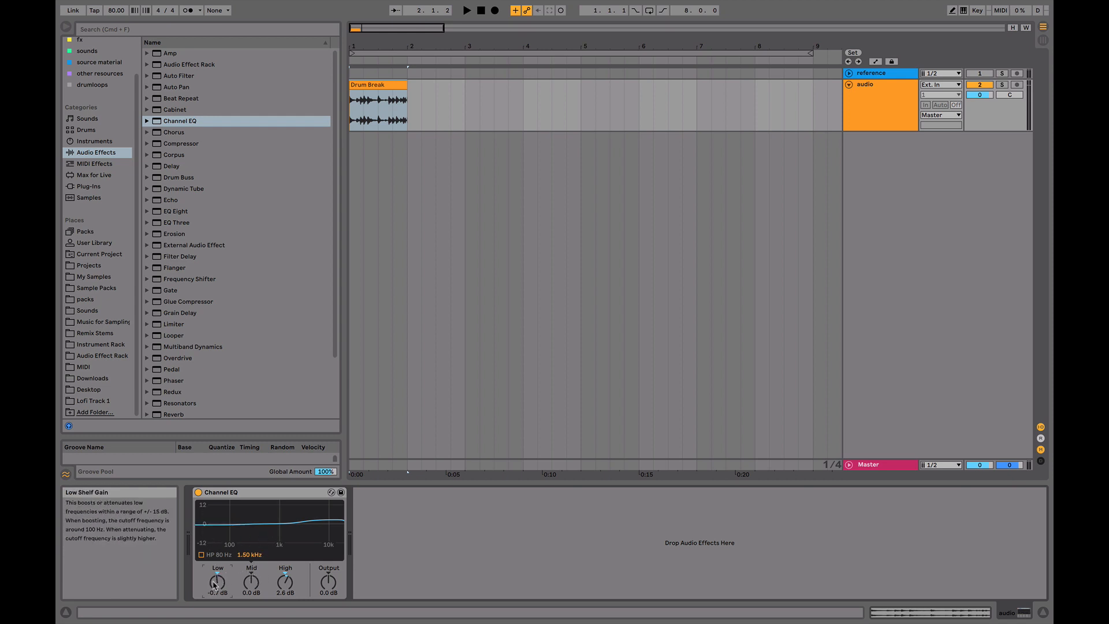
double_click(287, 584)
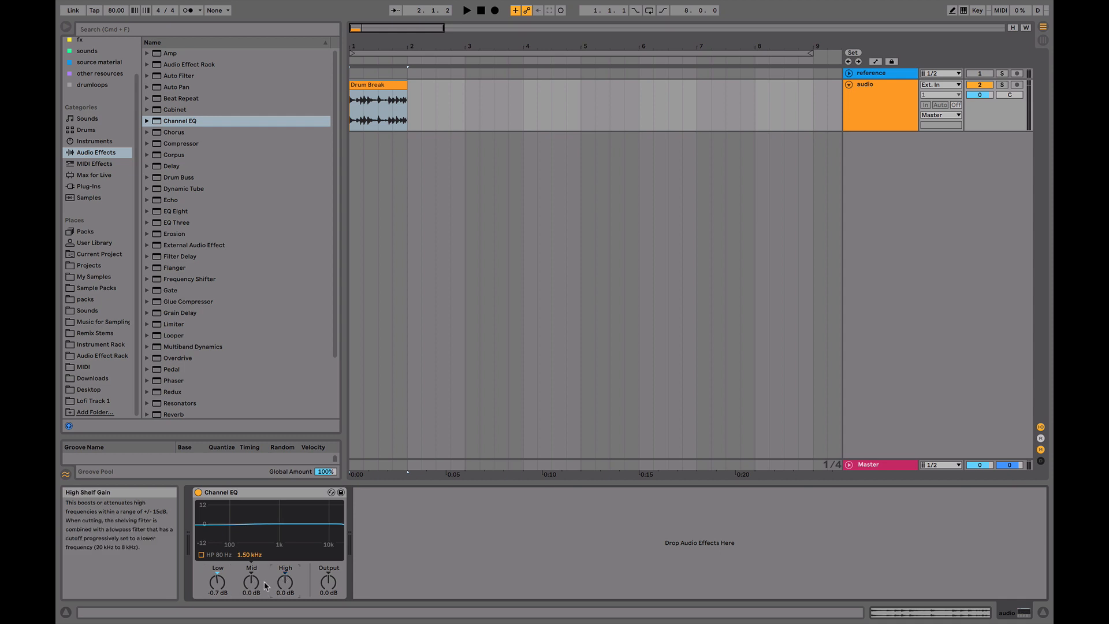
Step: Try a 6 dB low shelf boost on the Channel EQ and start playback of the drum break
left_click_drag(218, 583, 218, 569)
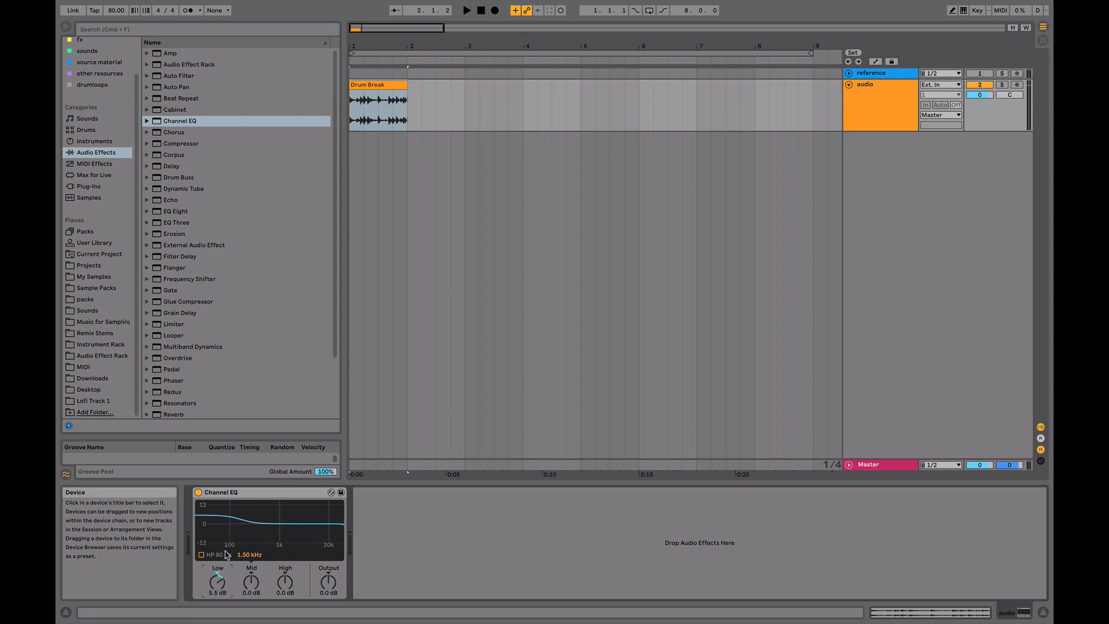
left_click_drag(218, 582, 218, 554)
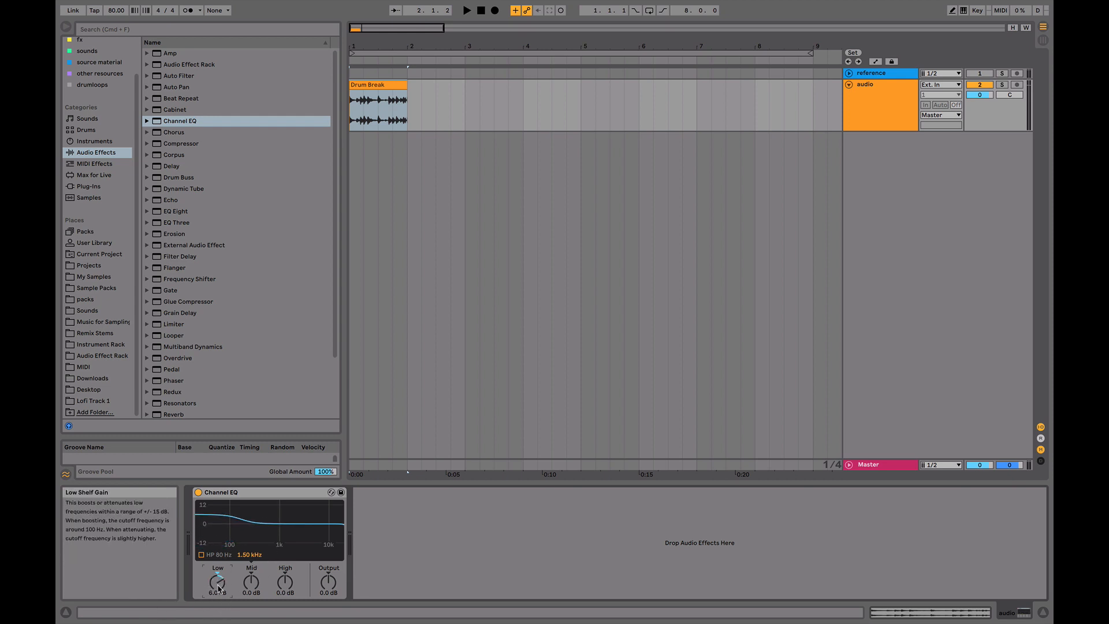
left_click_drag(219, 588, 218, 577)
key("space")
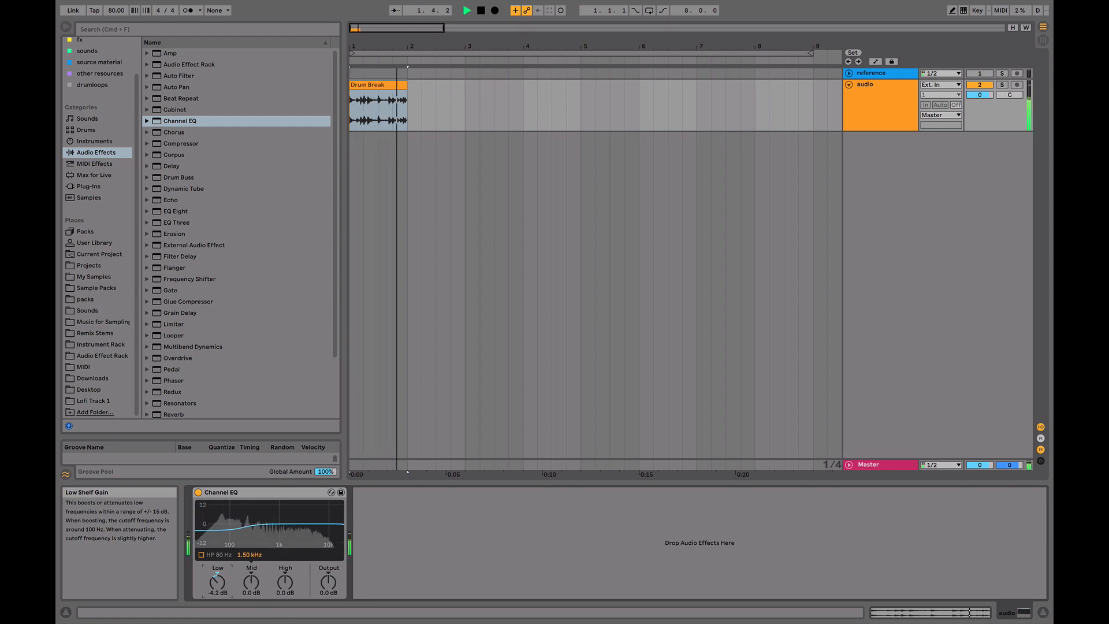
Step: Cut the low shelf gain to -15 dB and replay the drum break to hear it without lows
left_click_drag(217, 582, 218, 621)
key("space")
key("space")
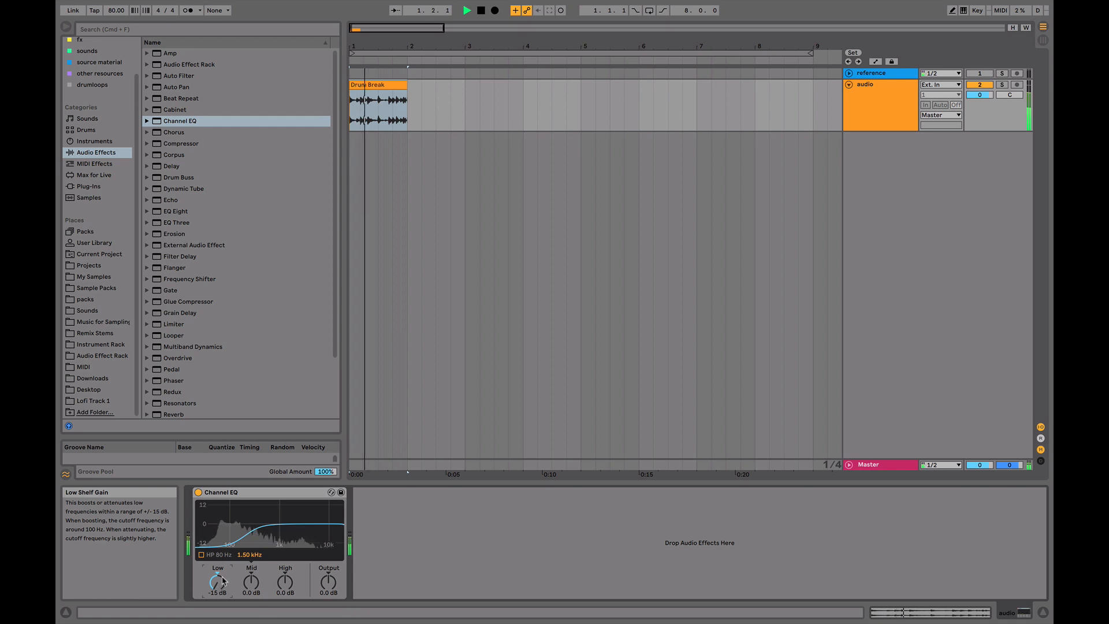
key("space")
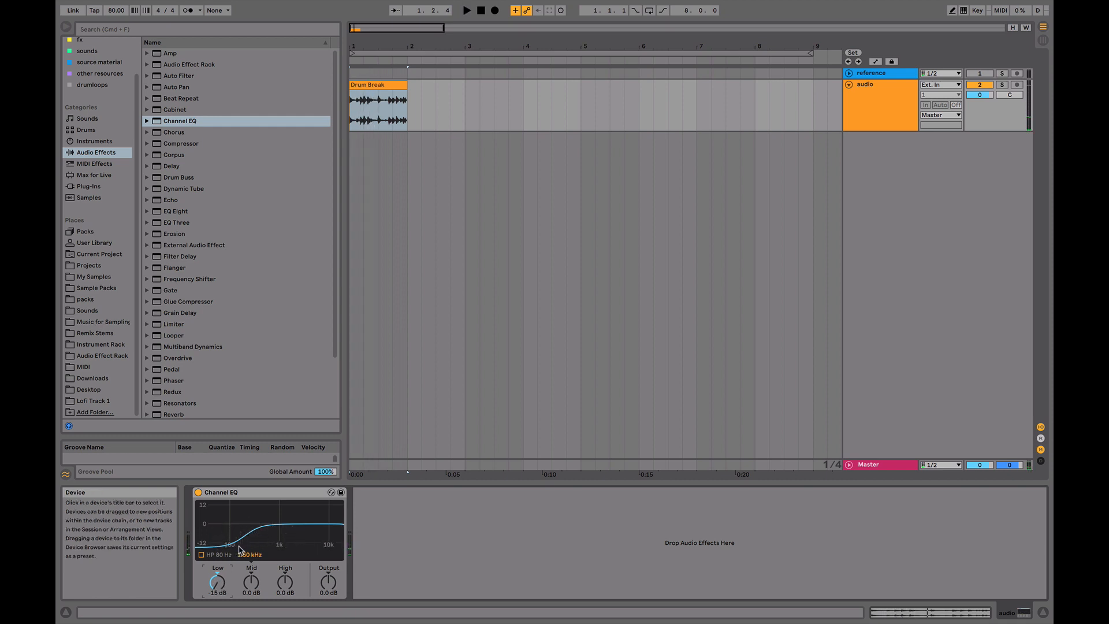
Step: Audition the drum break with a 15 dB low shelf boost, and settle the low shelf gain at 2.4 dB
left_click_drag(218, 580, 218, 537)
key("space")
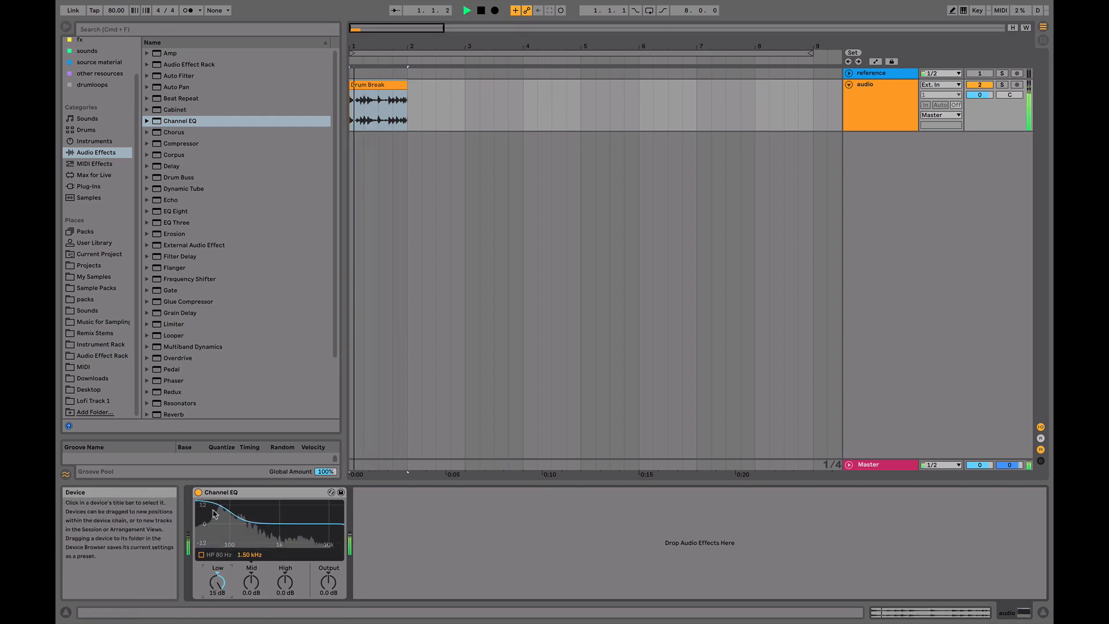
left_click_drag(217, 582, 217, 606)
left_click_drag(218, 581, 217, 572)
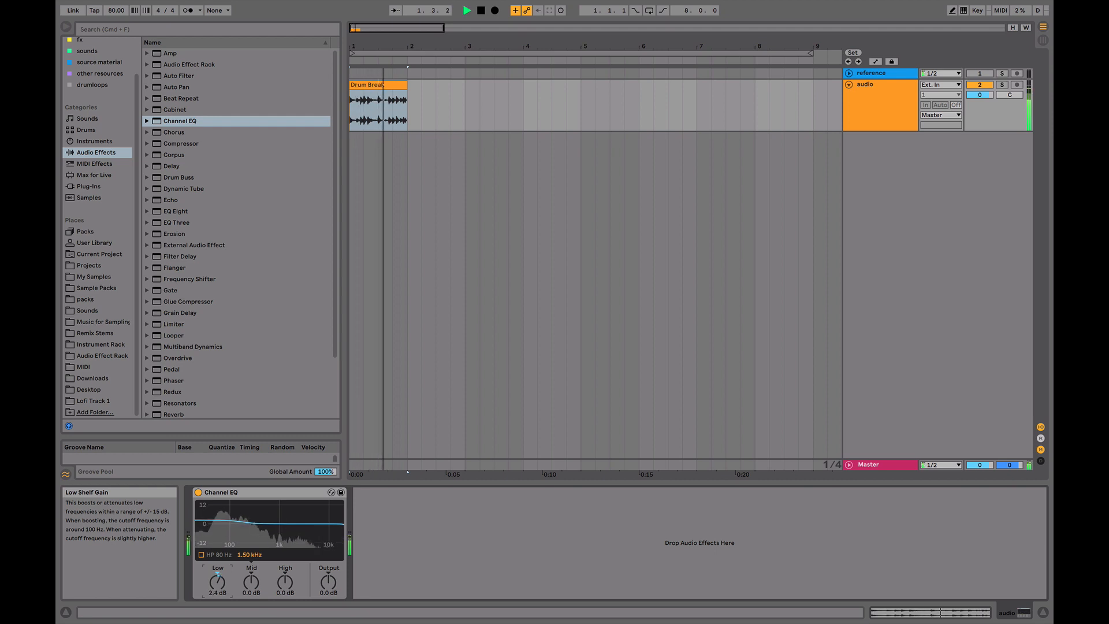
key("space")
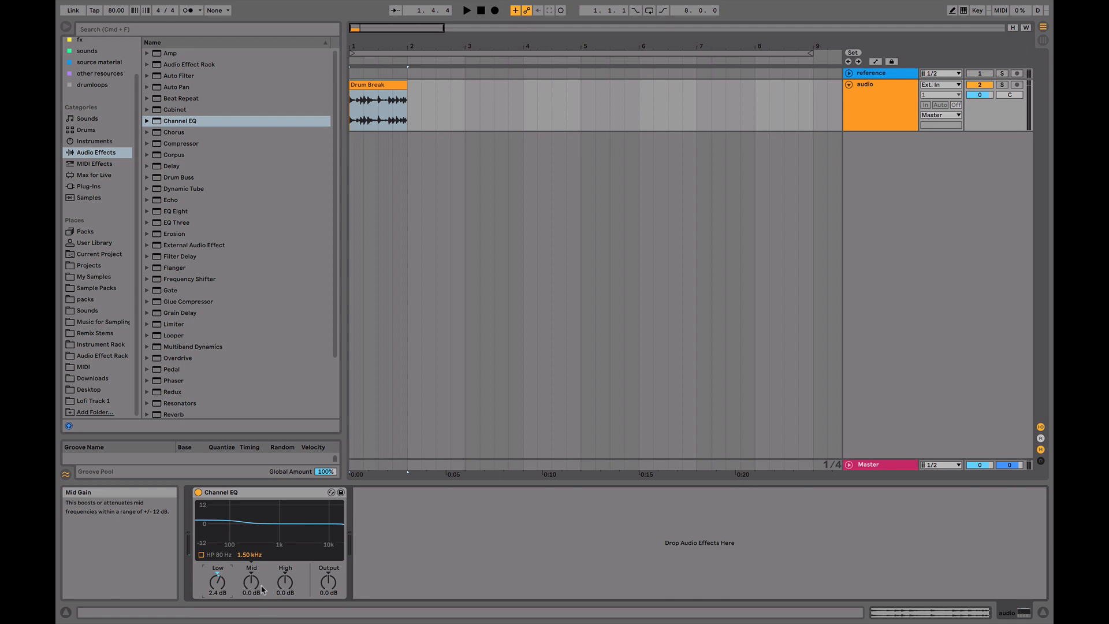
Step: Audition the drum break with the high shelf gain at -5.2 dB, and lower that gain to -5.9 dB
mouse_move(288, 586)
left_mouse_down()
mouse_move(288, 553)
mouse_move(288, 597)
left_mouse_up()
key("space")
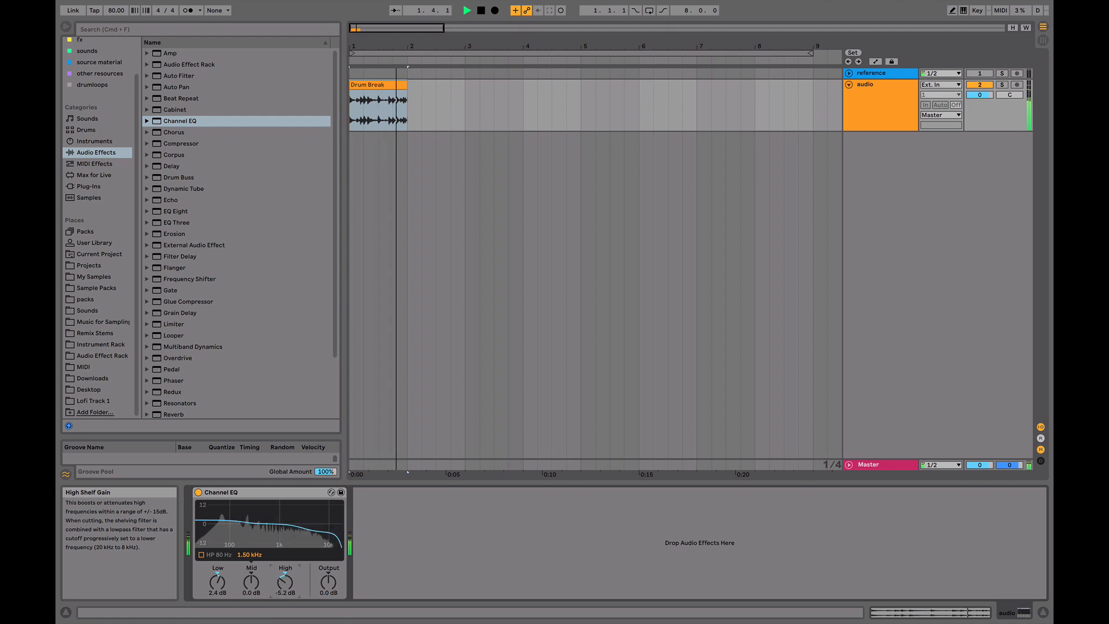
key("space")
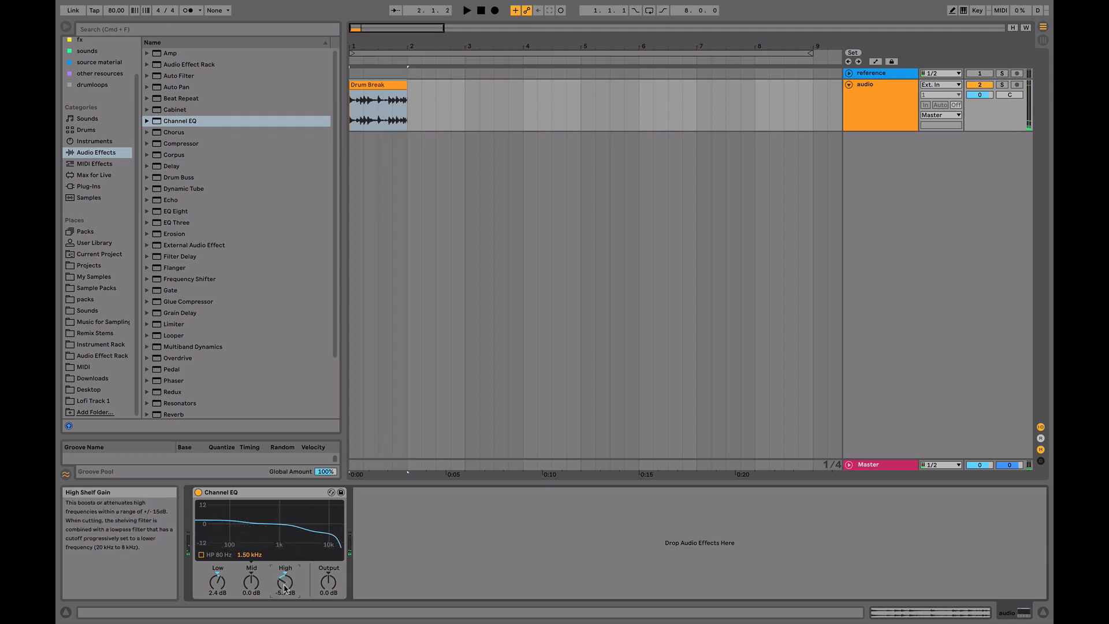
left_click_drag(291, 577, 291, 579)
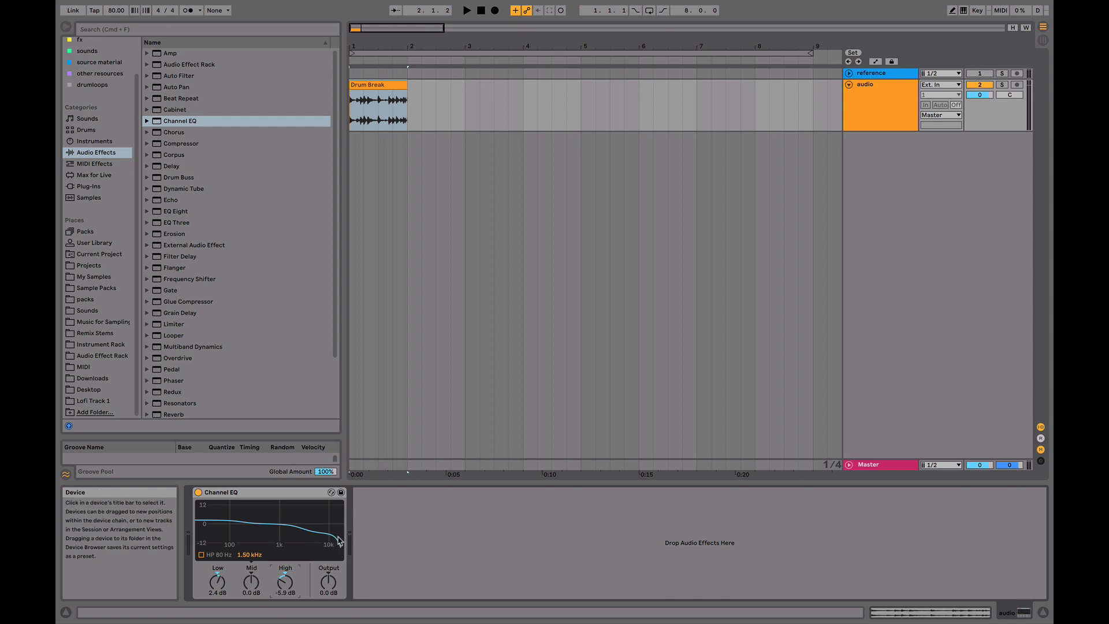
Step: Audition the drum break with the high shelf gain at -15 dB, and bring it up to -0.4 dB
left_click_drag(294, 574, 335, 558)
key("space")
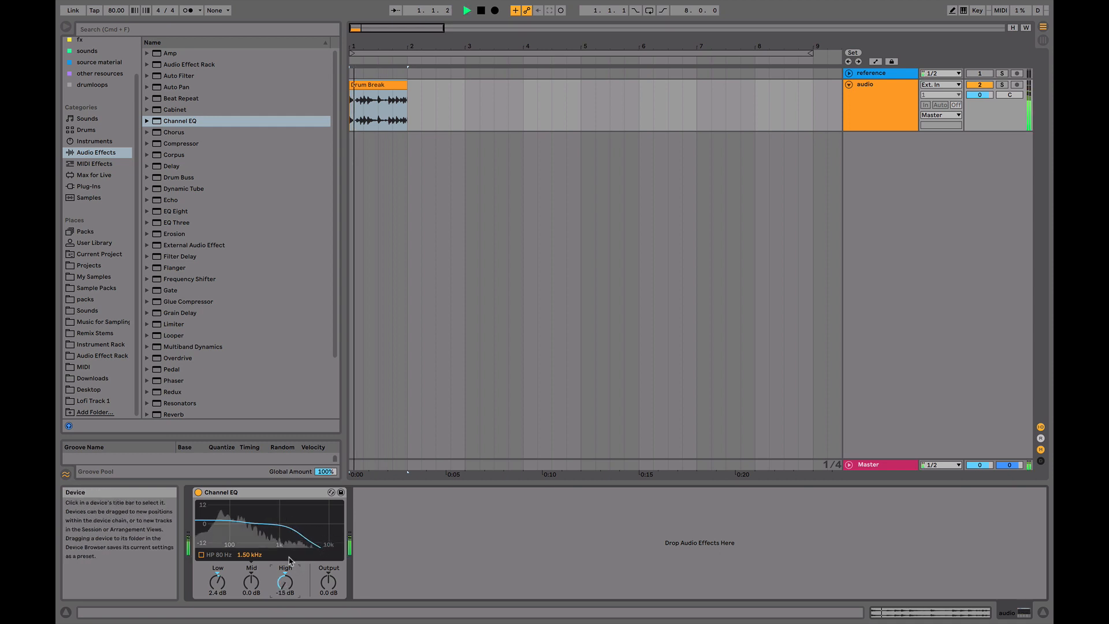
left_click_drag(287, 580, 289, 557)
key("space")
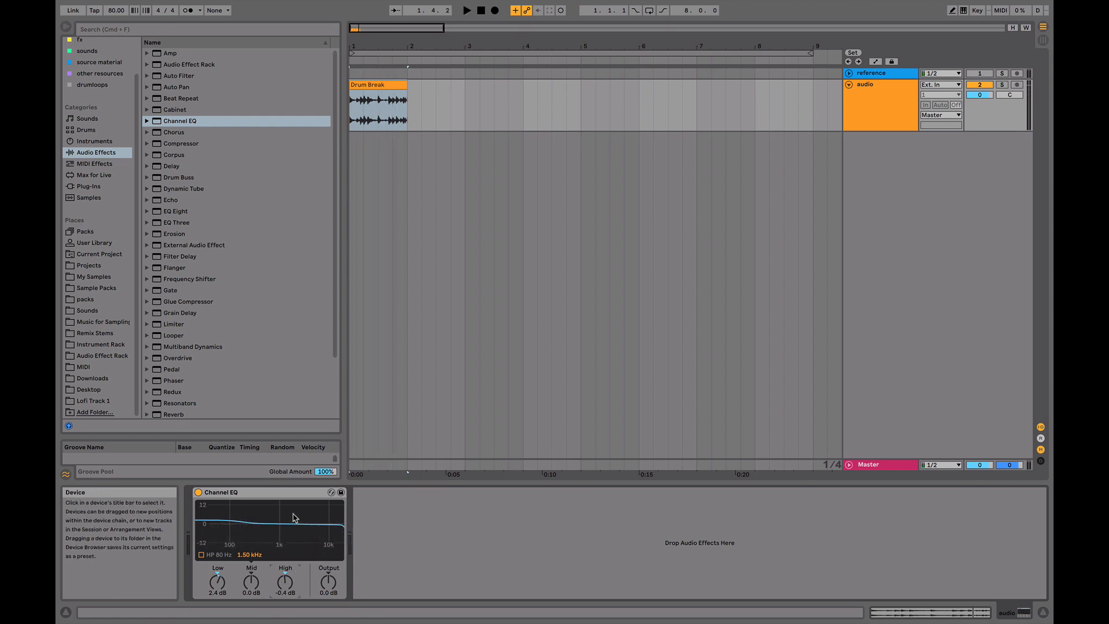
Step: Audition the drum break with the high shelf gain lowered to -5.9 dB, and bring it up to -1.2 dB
left_click_drag(286, 580, 285, 583)
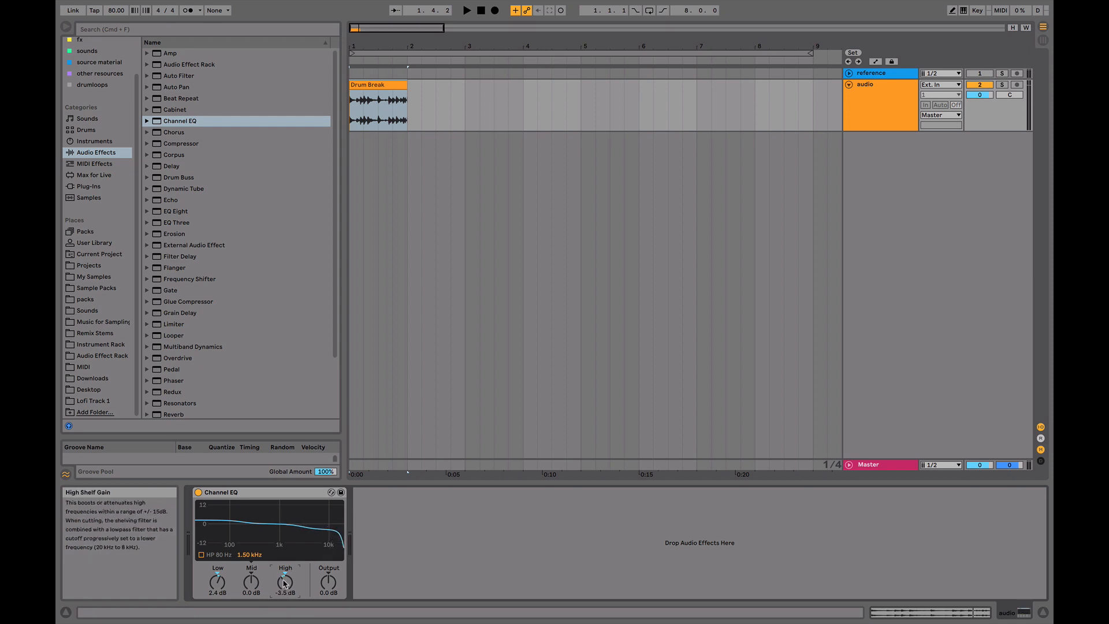
key("space")
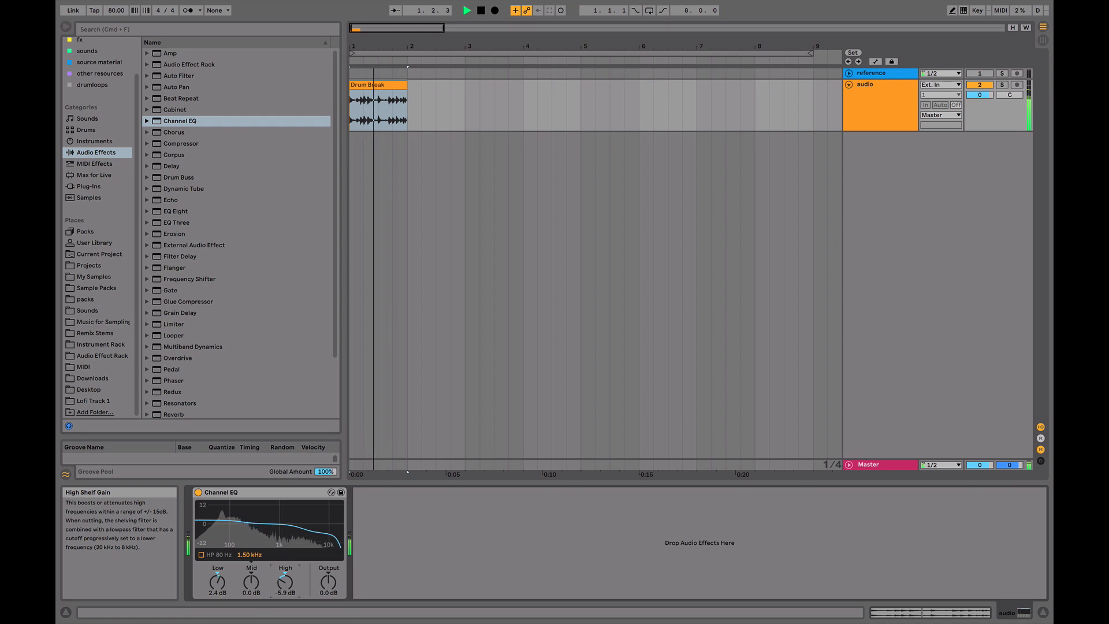
mouse_move(284, 583)
left_mouse_down()
mouse_move(284, 592)
mouse_move(284, 581)
left_mouse_up()
key("space")
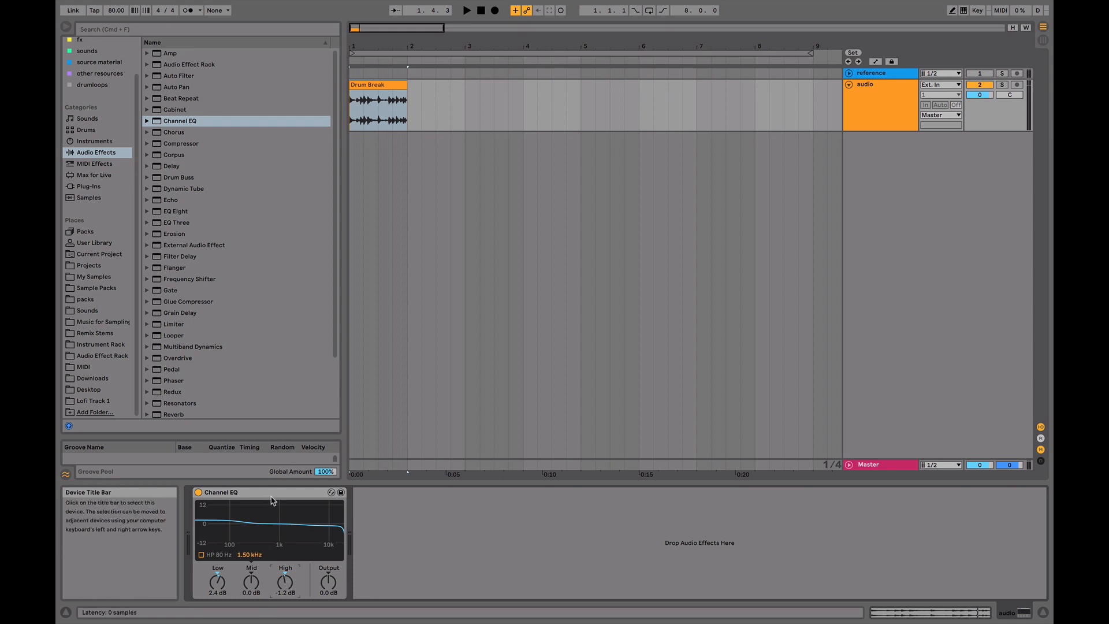
Step: Audition the drum break with the low shelf gain raised to 15 dB, and lower it to 7.6 dB
left_click_drag(217, 582, 217, 537)
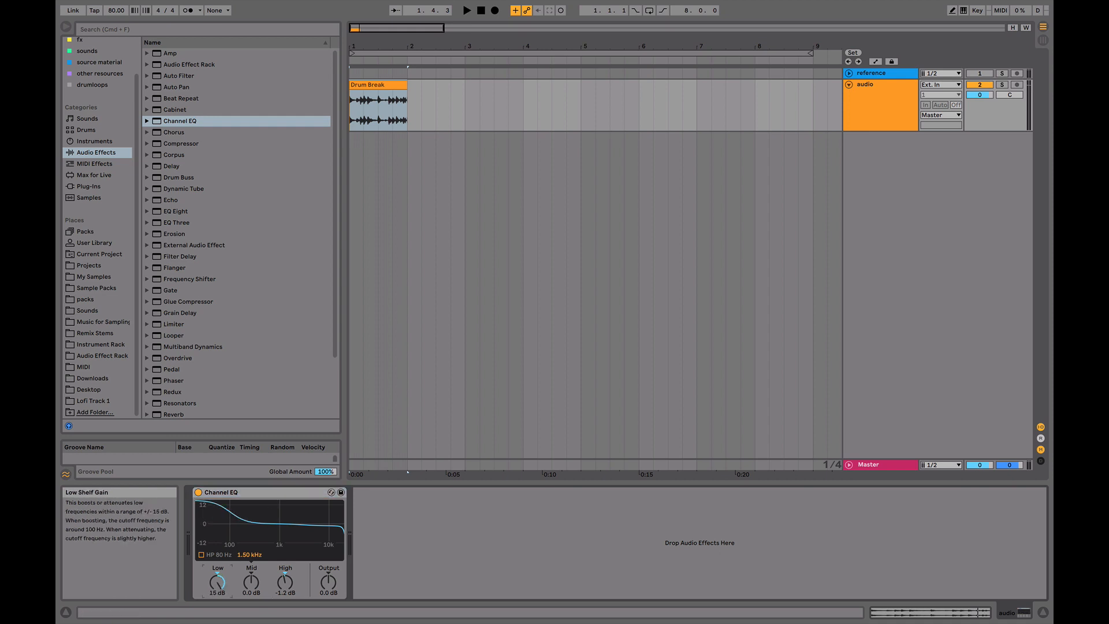
key("space")
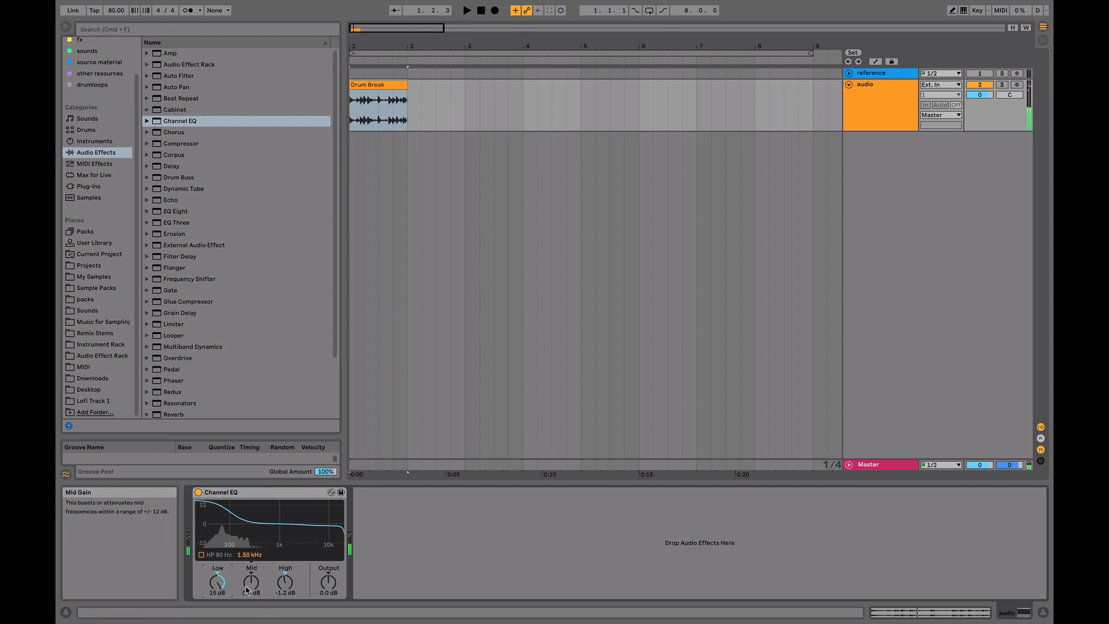
left_click_drag(217, 583, 218, 604)
key("space")
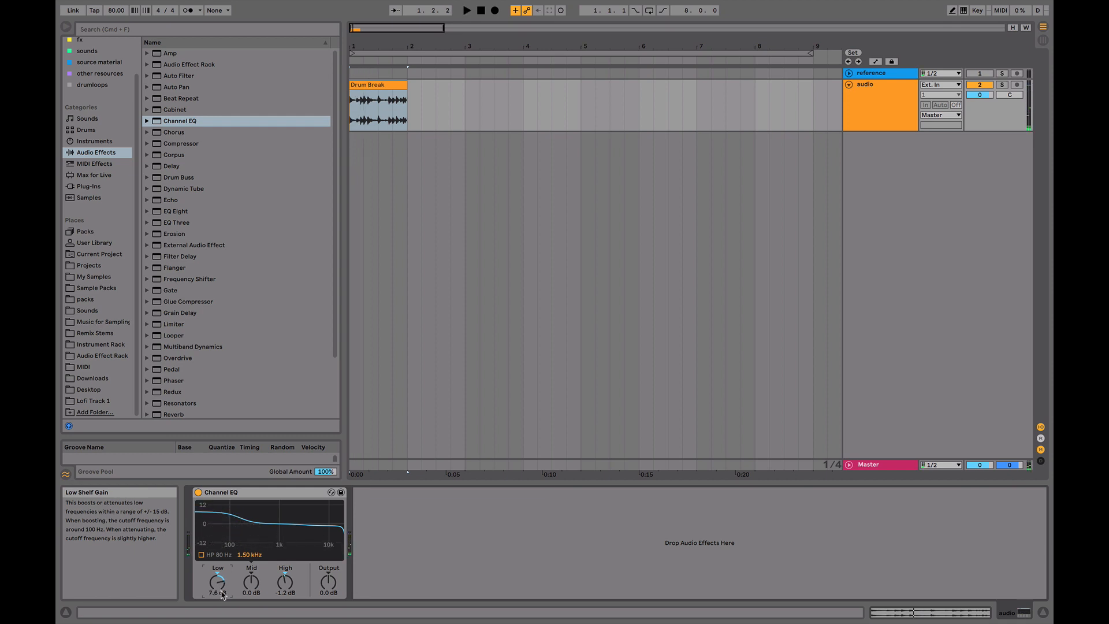
Step: Reset the low and high shelf gains to 0 dB, and audition the drum break with a -12 dB mid gain at 1.59 kHz
double_click(217, 582)
double_click(285, 583)
mouse_move(252, 582)
left_mouse_down()
mouse_move(251, 525)
mouse_move(253, 576)
left_mouse_up()
key("space")
key("space")
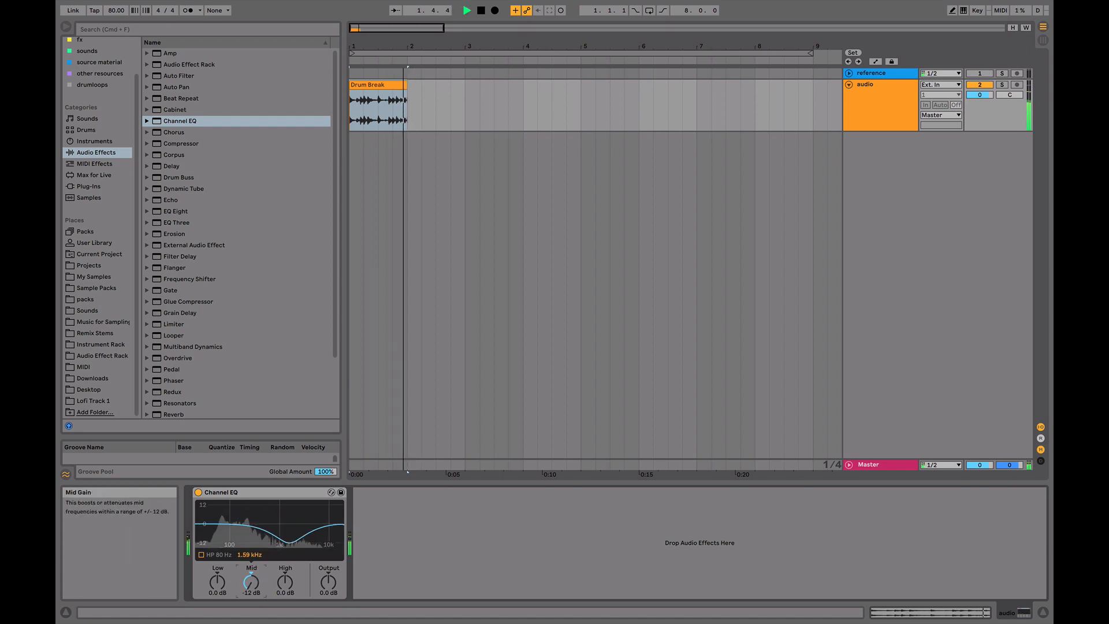
key("space")
Step: Move the Channel EQ's mid frequency to 7.50 kHz, and reset the low, mid and high gains to 0 dB
left_click_drag(254, 588, 254, 473)
left_click_drag(284, 585, 249, 621)
double_click(279, 587)
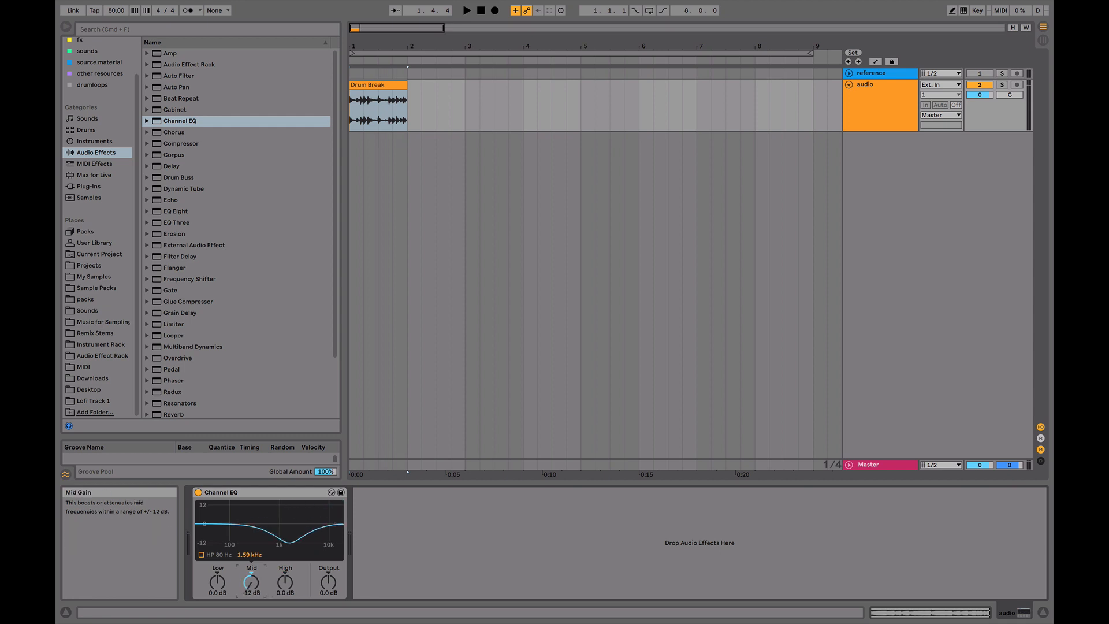
double_click(249, 585)
left_click_drag(248, 581, 218, 526)
double_click(249, 583)
double_click(219, 583)
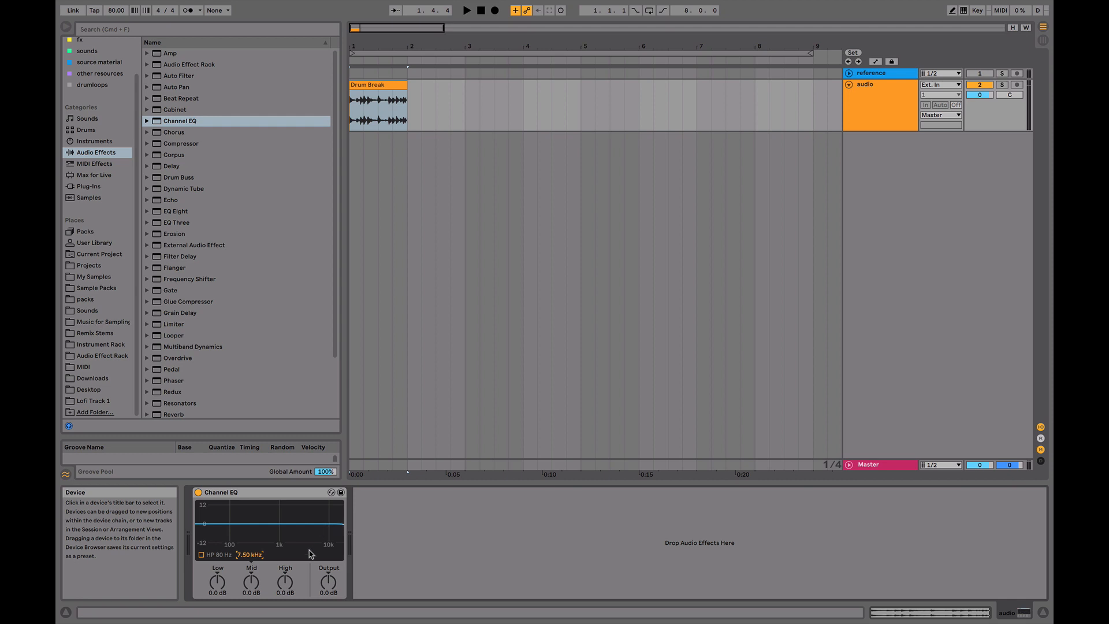
Step: Try boosting the mid gain at 7.50 kHz and cutting it to -9.0 dB, and reset the mid and high gains to 0 dB
left_click_drag(251, 585, 251, 552)
left_click_drag(251, 581, 251, 620)
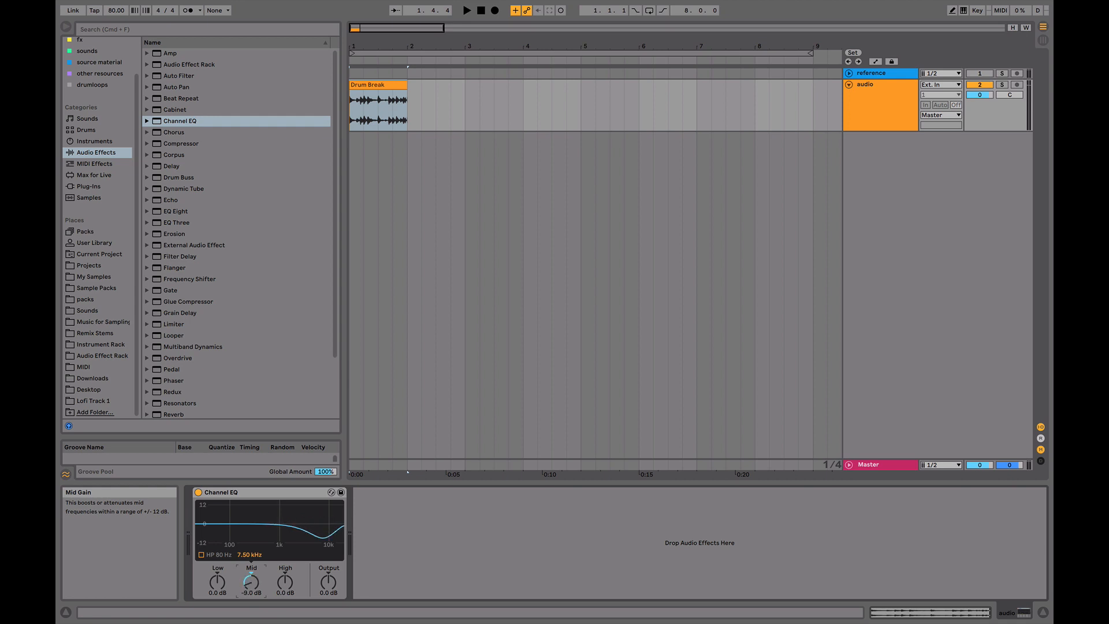
double_click(251, 585)
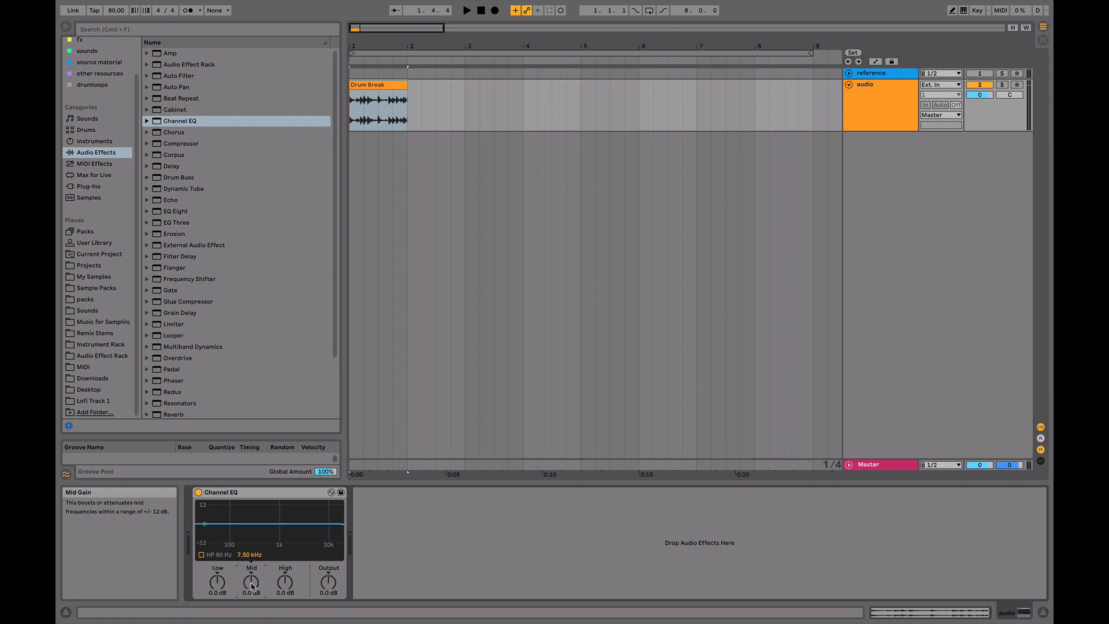
left_click_drag(289, 587, 290, 585)
double_click(290, 584)
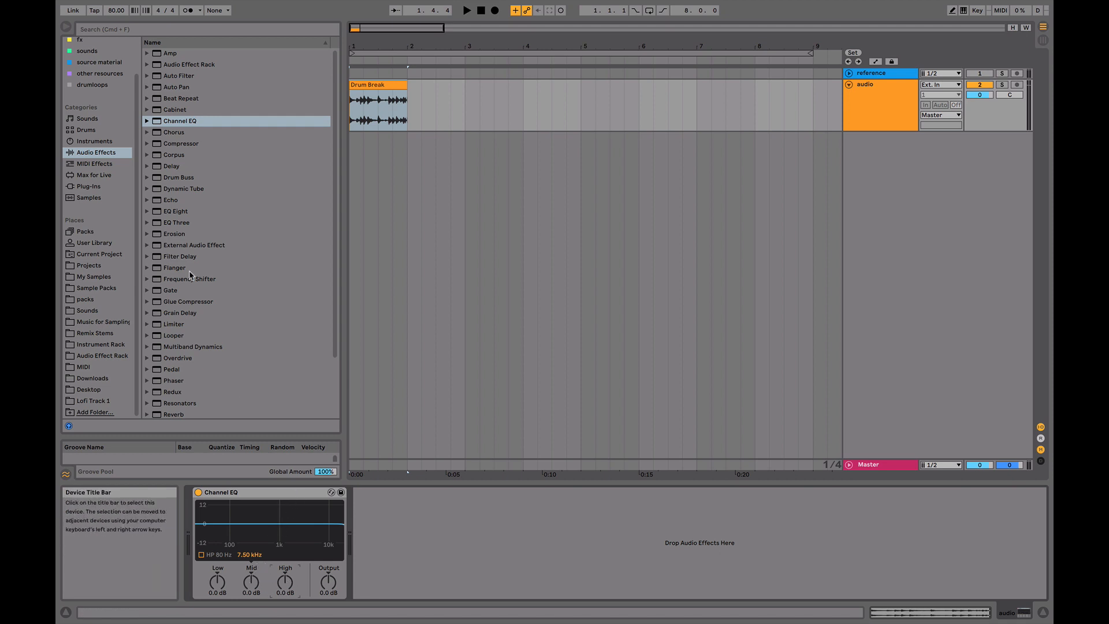
Step: Turn off the Channel EQ, and add an EQ Eight after it to view the drum break's spectrum during playback
left_click(198, 492)
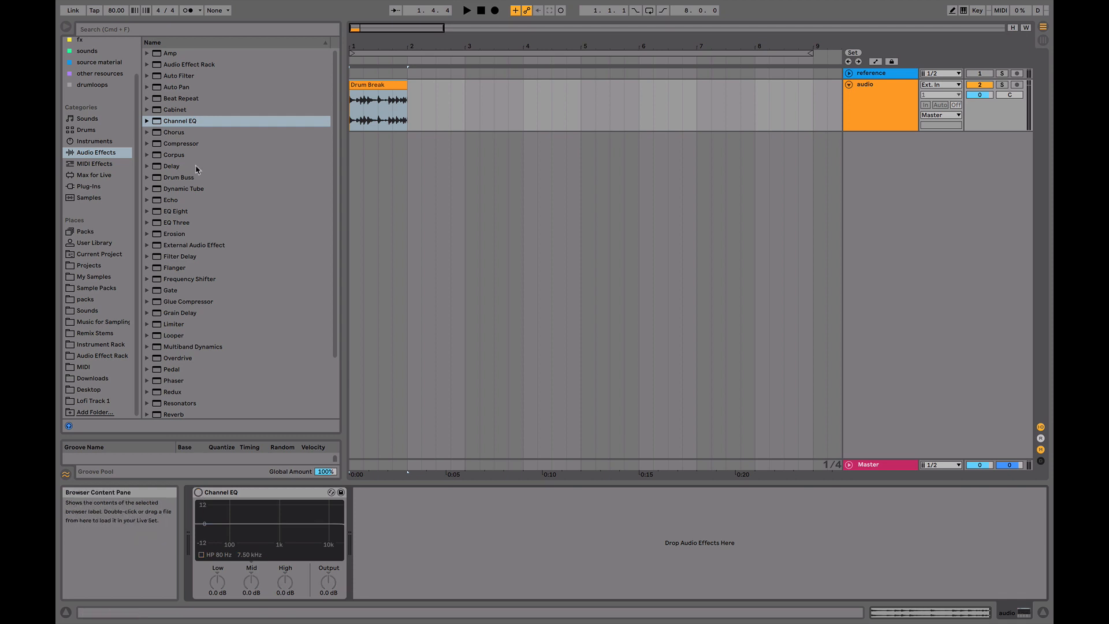
double_click(176, 211)
key("space")
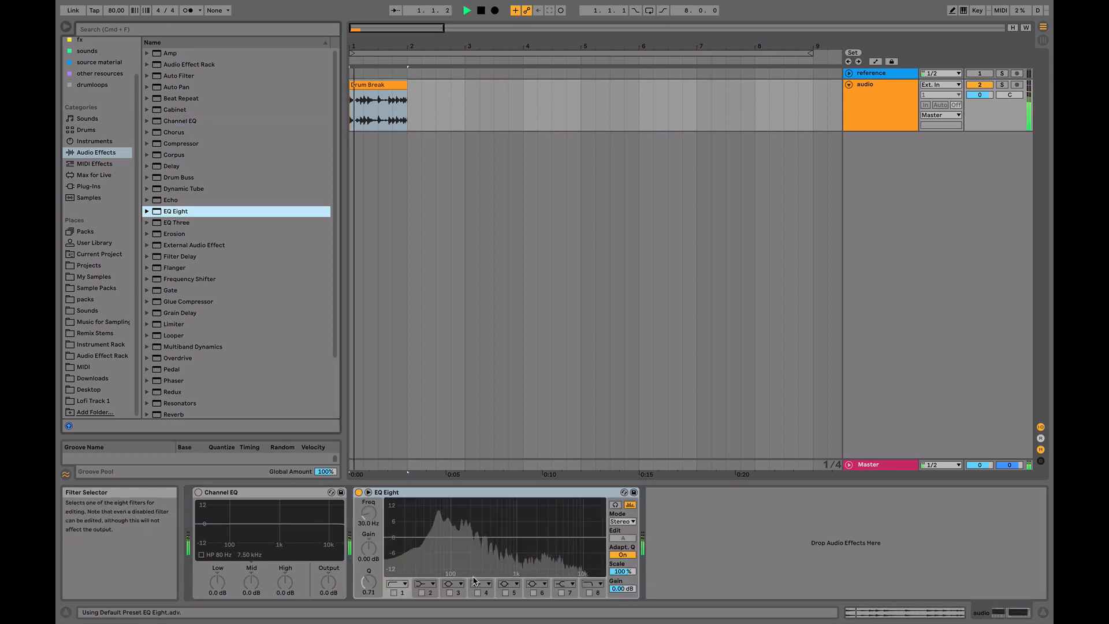
key("space")
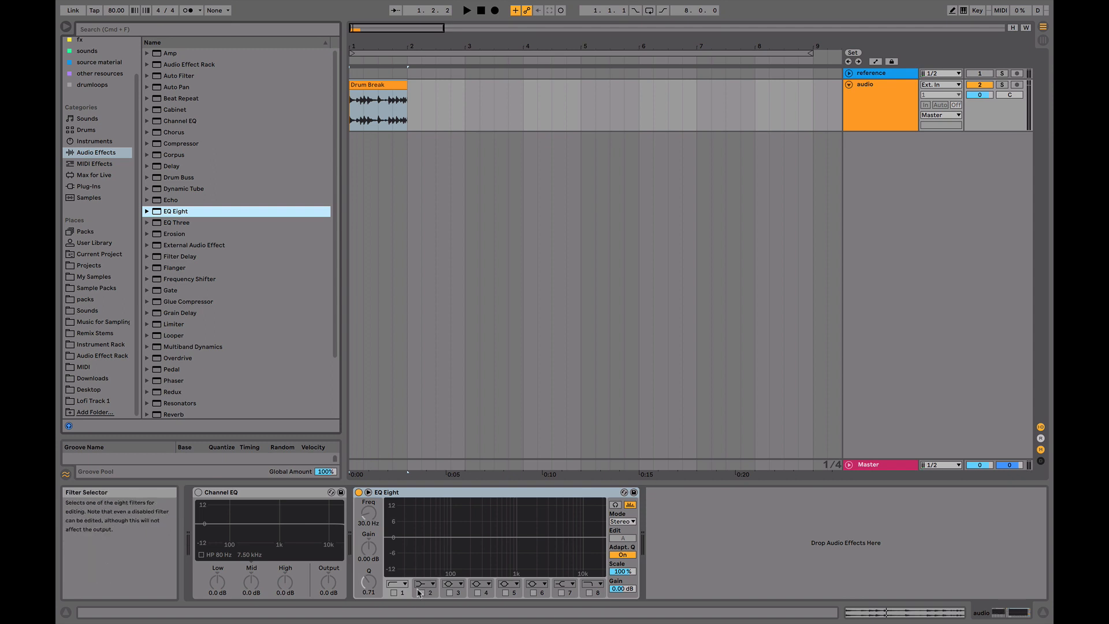
Step: Examine EQ Eight's filter bands 1 and 7 and the device's preset and oversampling options
left_click(400, 590)
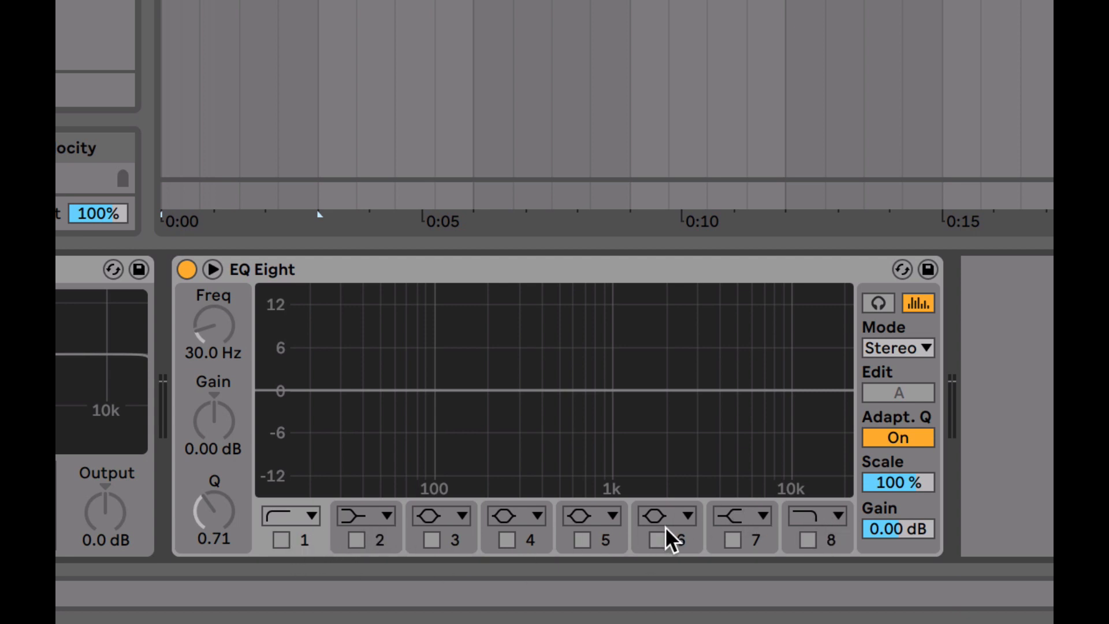
left_click(749, 529)
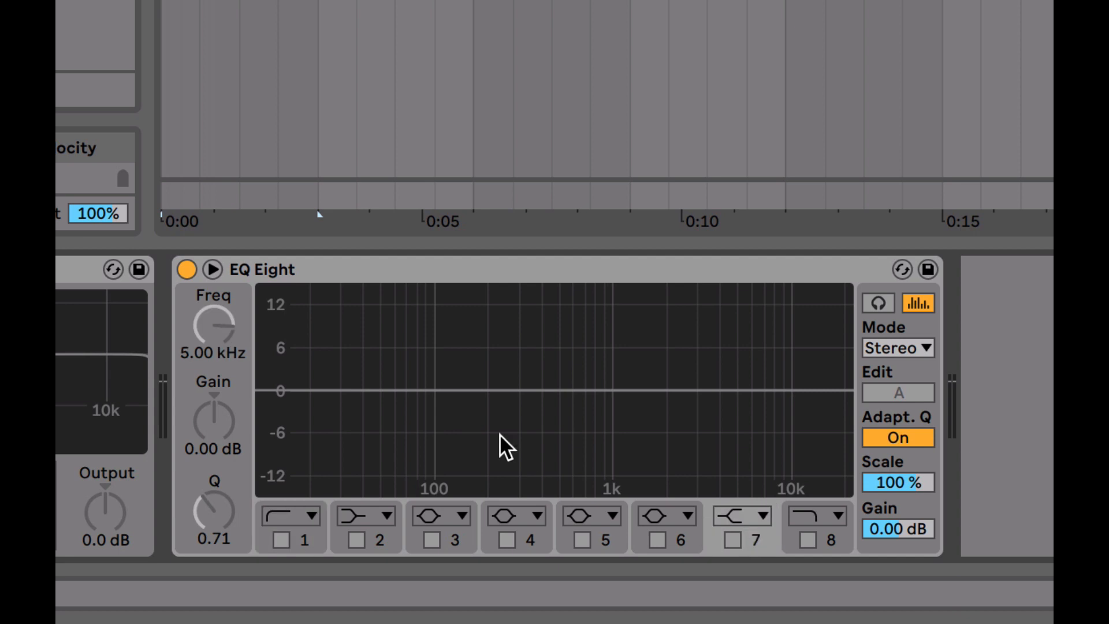
right_click(416, 272)
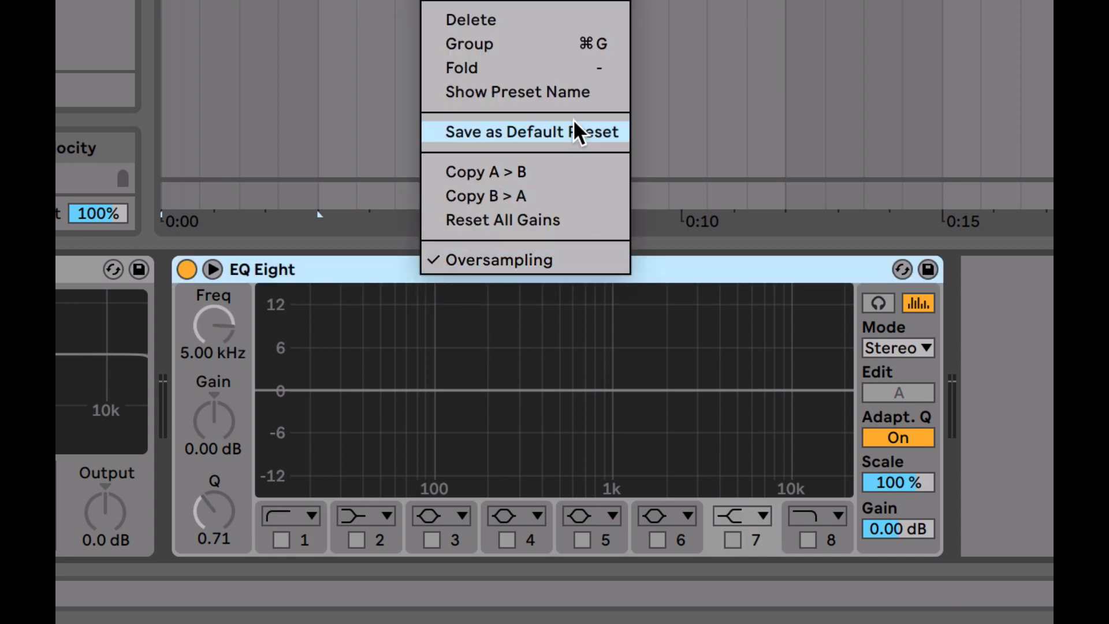
left_click(298, 226)
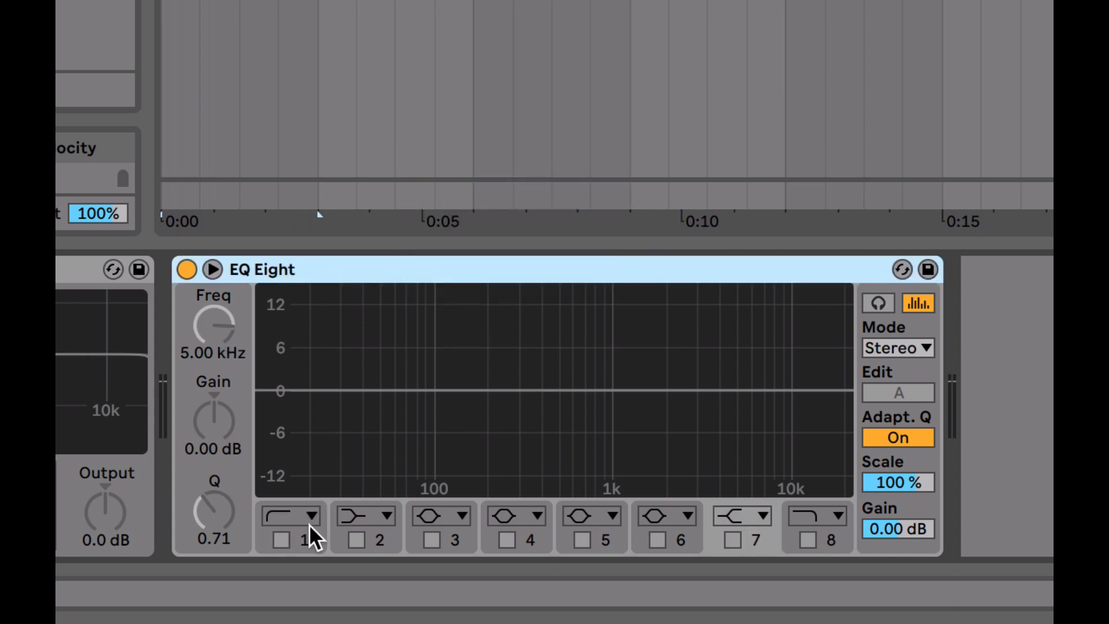
Step: Enable band 1 as a steep x4 high-pass filter, and raise its cutoff to 156 Hz while the drum break plays
left_click(304, 540)
left_click(295, 515)
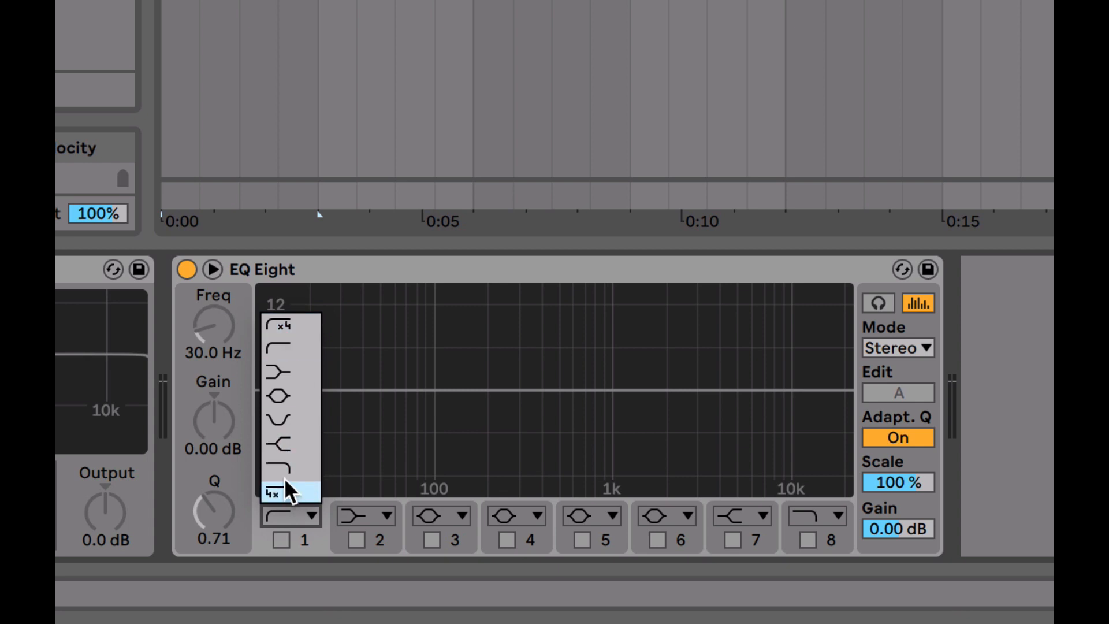
left_click(285, 329)
left_click(281, 540)
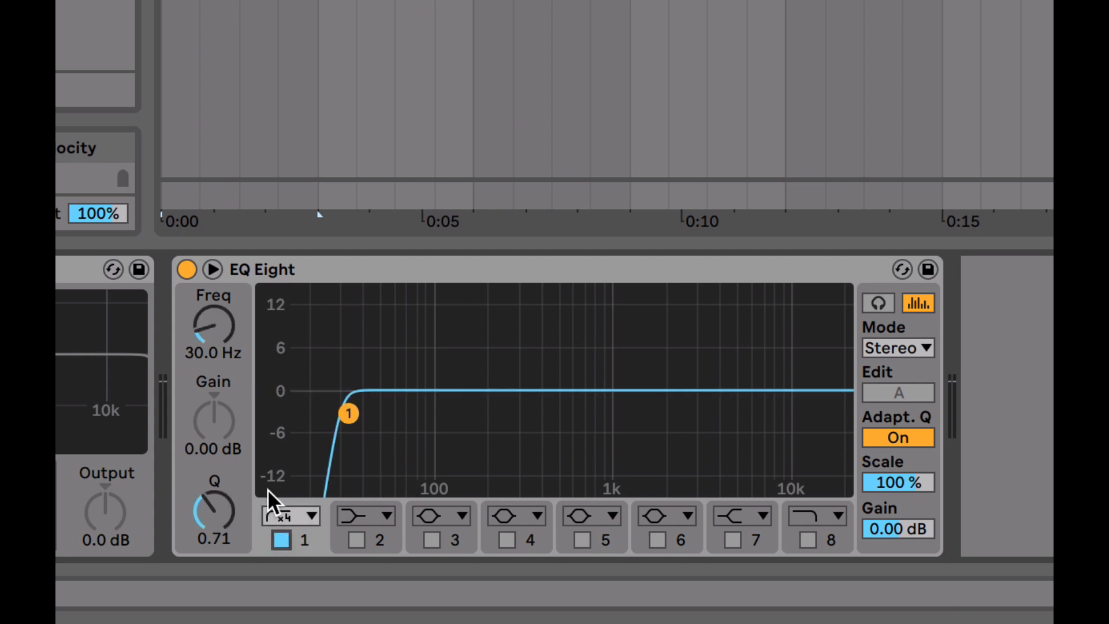
key("space")
left_click_drag(203, 327, 237, 444)
Step: Compare band 1's standard high-pass shape with the steep x4 version during playback
left_click(289, 512)
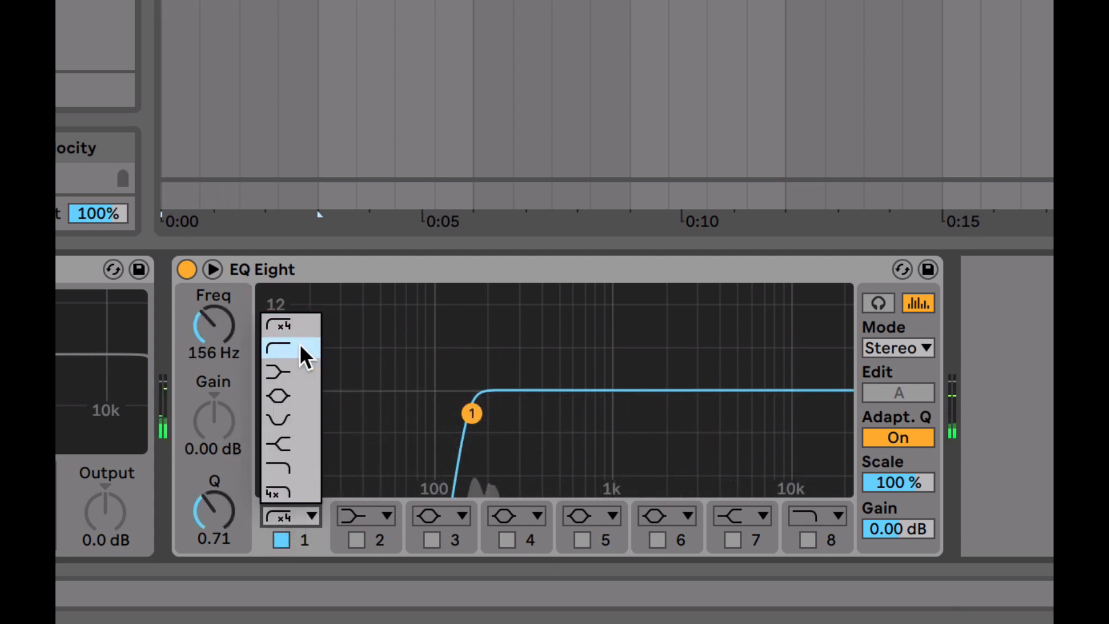
left_click(296, 349)
left_click(289, 515)
left_click(282, 329)
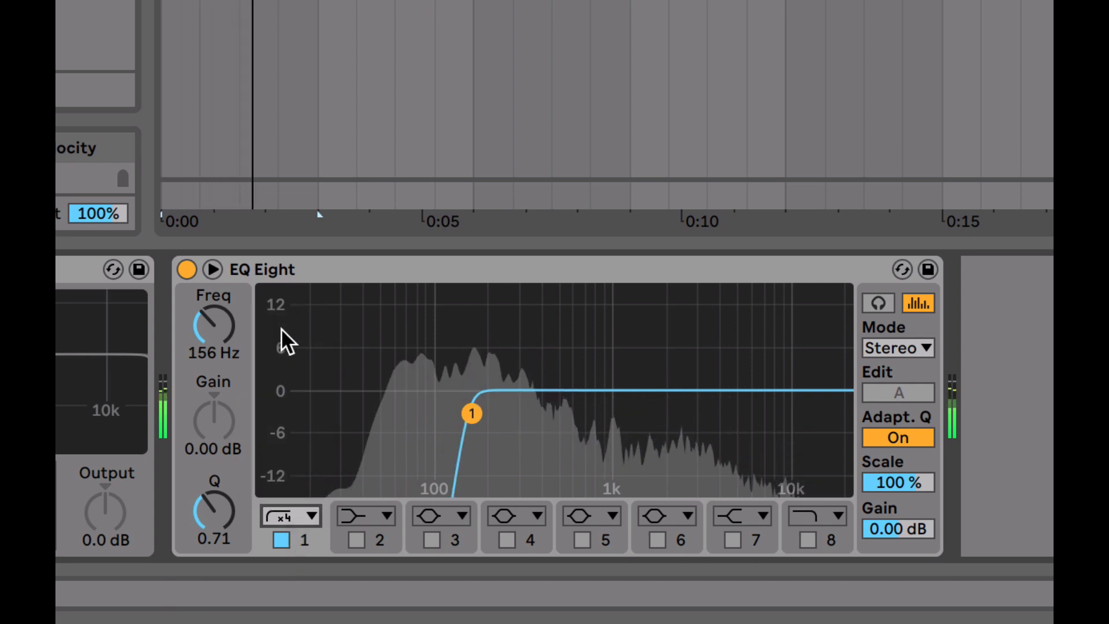
Step: Change band 1 to a bell shape, and cut 6.82 dB at 1.47 kHz
left_click(288, 513)
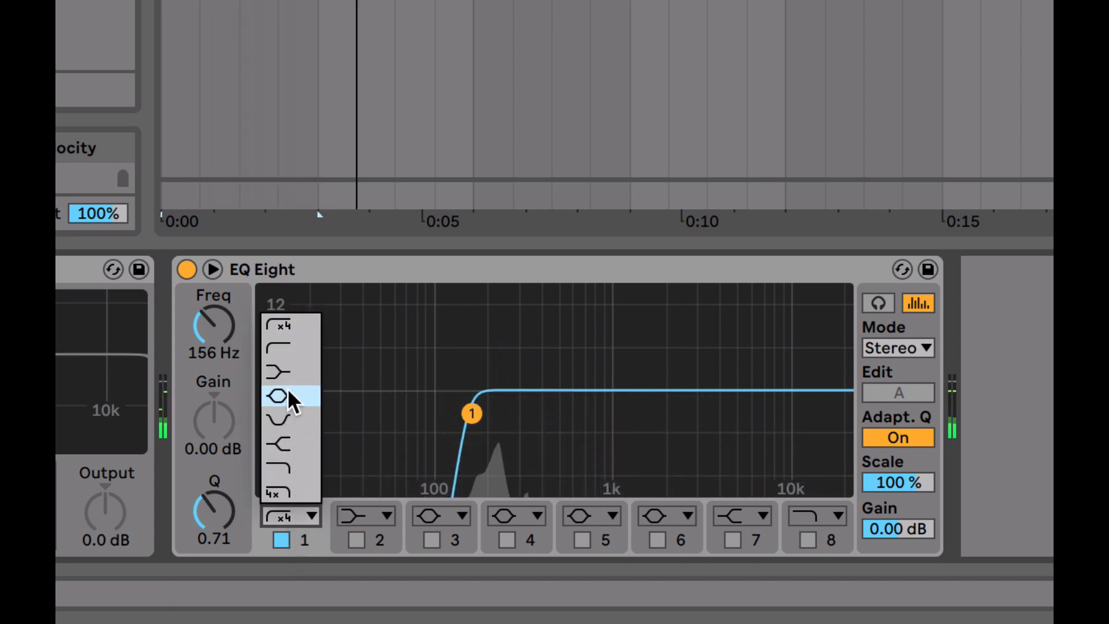
left_click(288, 388)
left_click_drag(470, 389, 639, 434)
left_click(305, 519)
left_click(296, 396)
Step: Change band 1 to a notch filter at 88.0 Hz, and audition the drum break through it
left_click(269, 512)
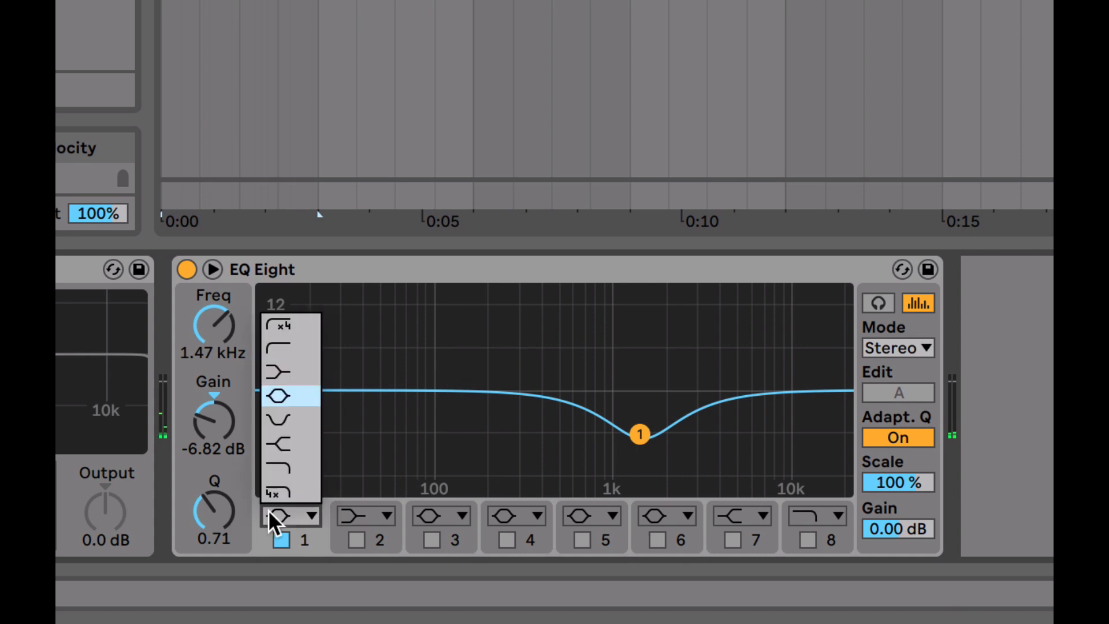
left_click(285, 420)
left_click_drag(638, 414, 427, 413)
key("space")
Step: Change band 1 to a high shelf, and set it to -3.35 dB at 1.67 kHz
left_click(289, 515)
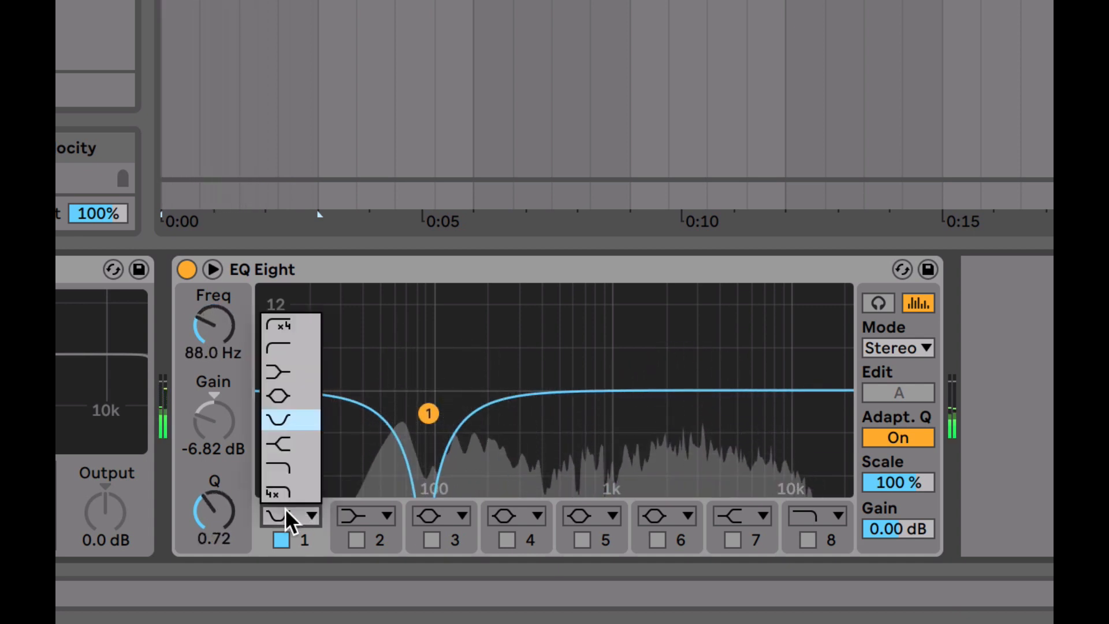
left_click(288, 443)
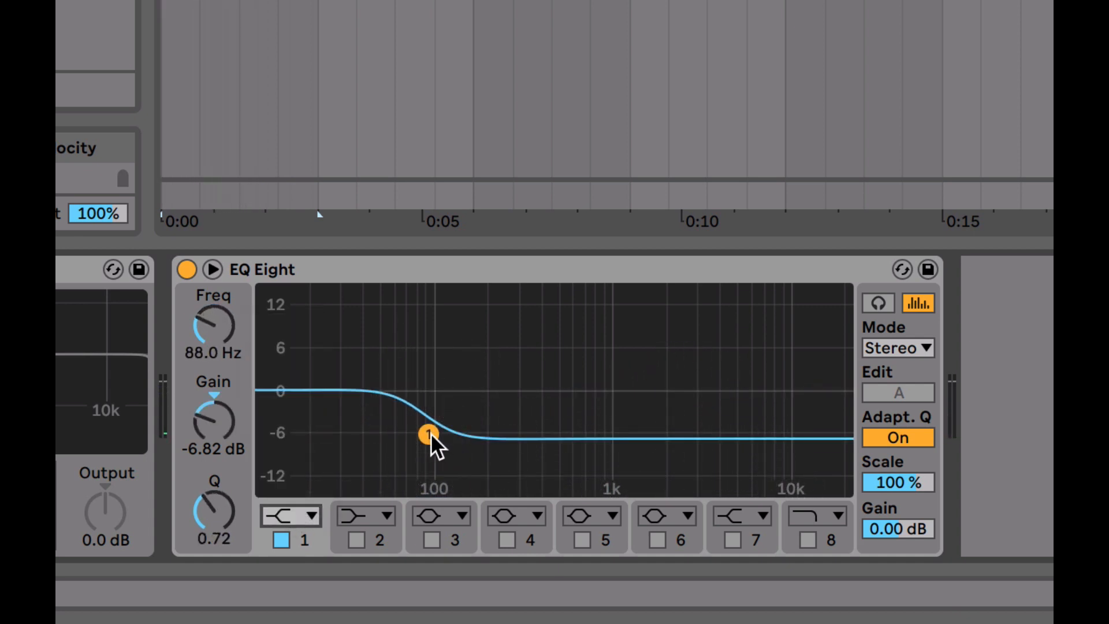
left_click_drag(431, 432, 649, 405)
Step: Switch band 1 to the standard low-pass shape, and audition the drum break through it
left_click(289, 514)
left_click(289, 472)
key("space")
Step: Switch band 1 to the steep x4 low-pass with its cutoff at 10.9 kHz, and turn the band off
left_click(297, 514)
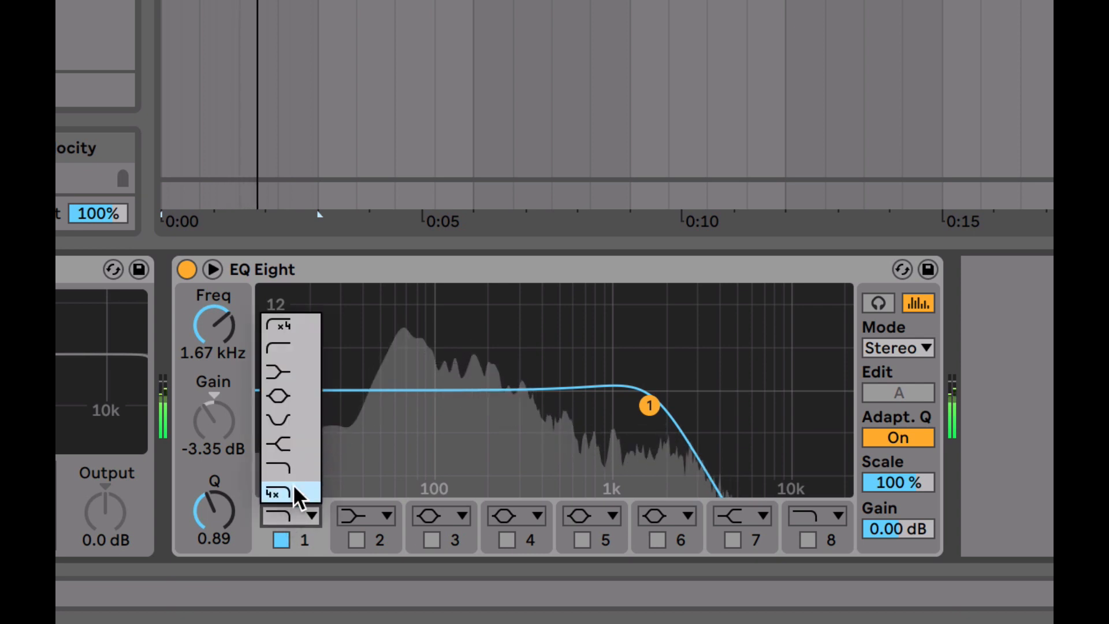
left_click(283, 492)
left_click_drag(648, 406, 790, 412)
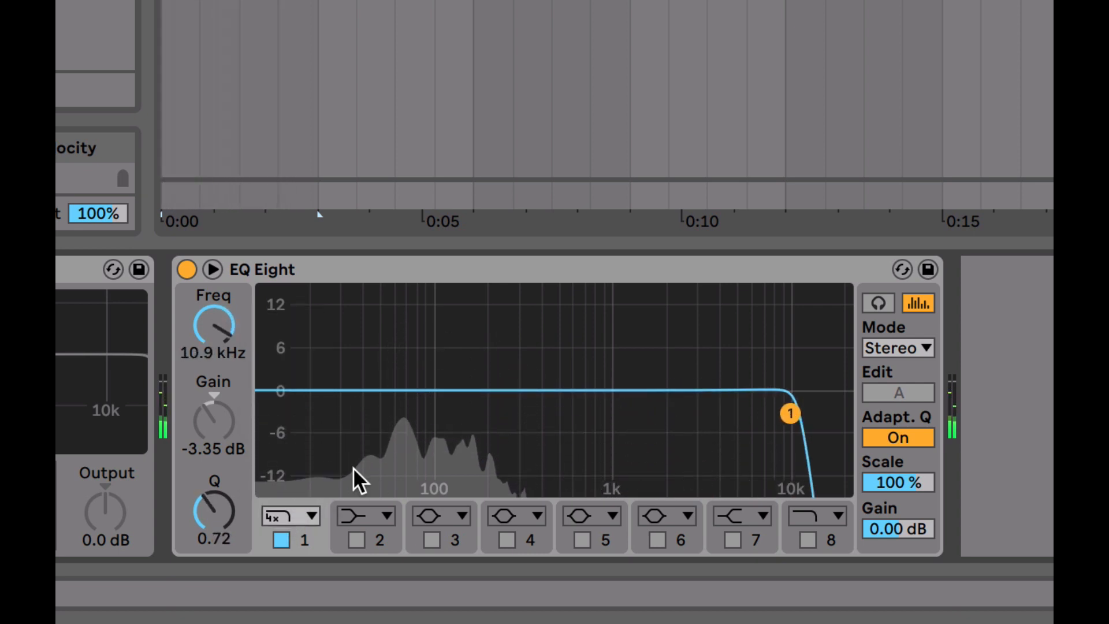
left_click(282, 540)
Step: Enable bands 2 and 3, and boost band 3's bell by 6.32 dB at 625 Hz
left_click(389, 531)
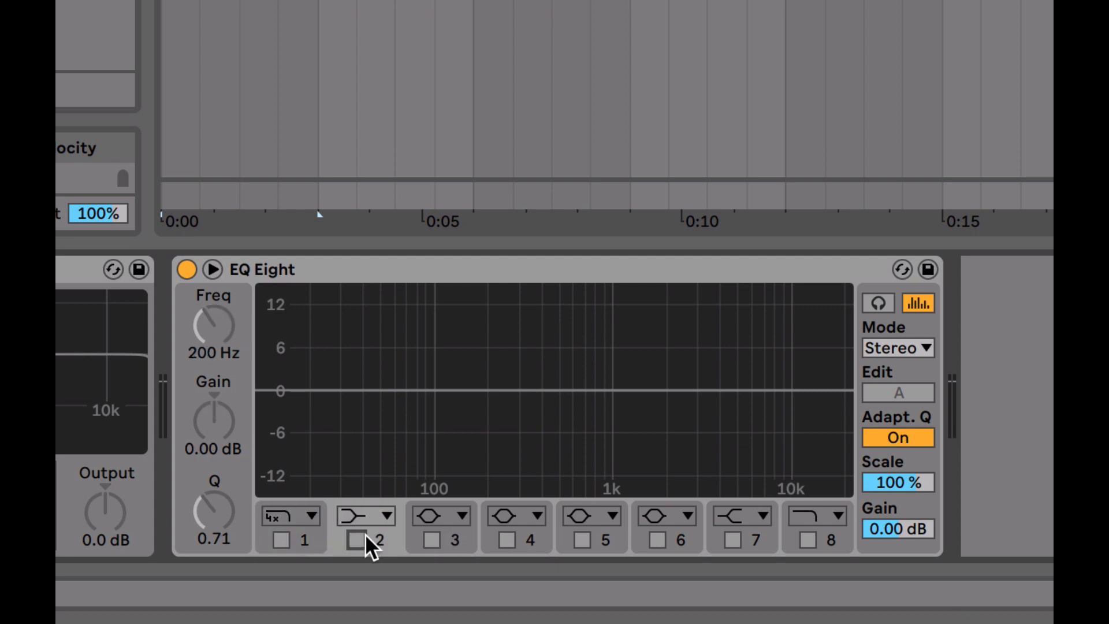
left_click(356, 540)
left_click(443, 537)
left_click(432, 540)
left_click_drag(523, 387, 575, 349)
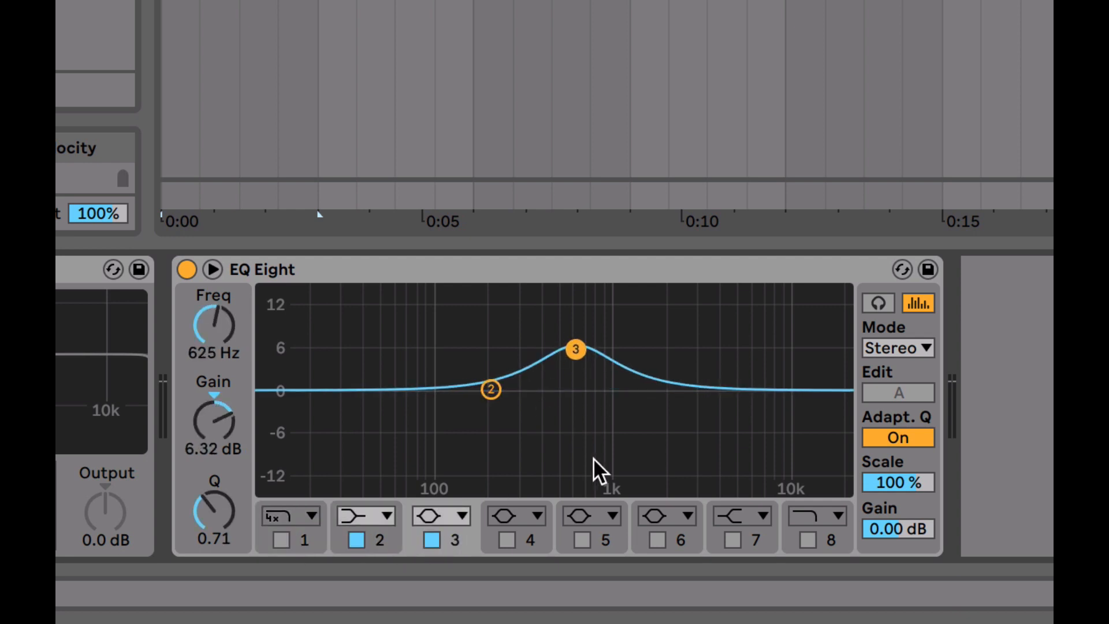
Step: Cut 8.55 dB at 5.87 kHz with band 5, and boost 12.5 dB at 41.7 Hz with band 6 at Q 0.33
left_click(587, 531)
left_click_drag(663, 388, 743, 444)
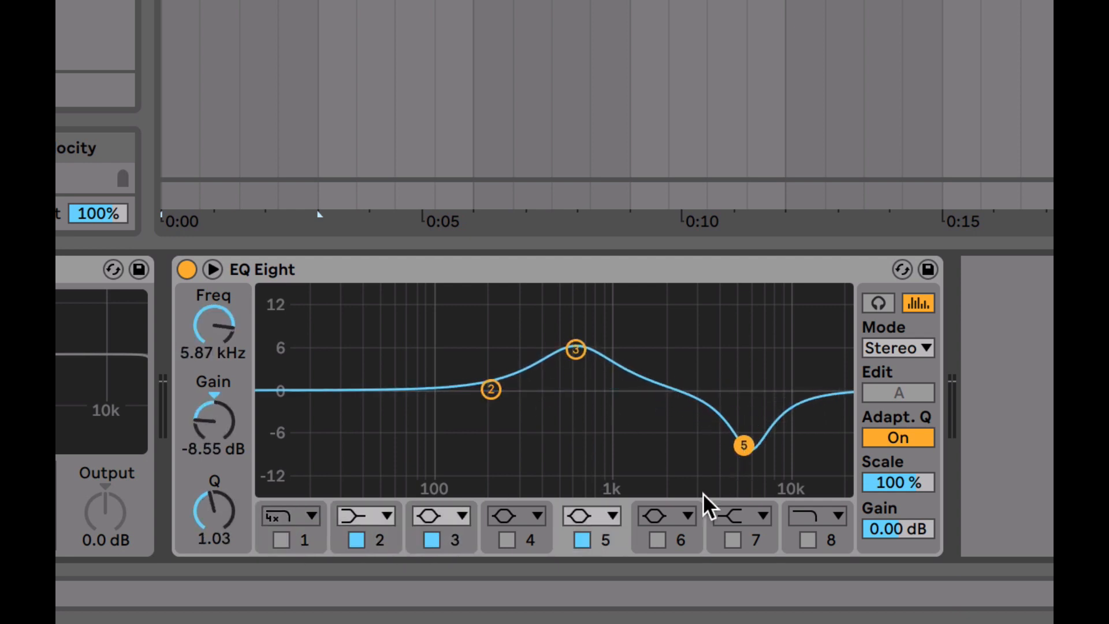
left_click(657, 540)
left_click_drag(695, 389, 372, 309)
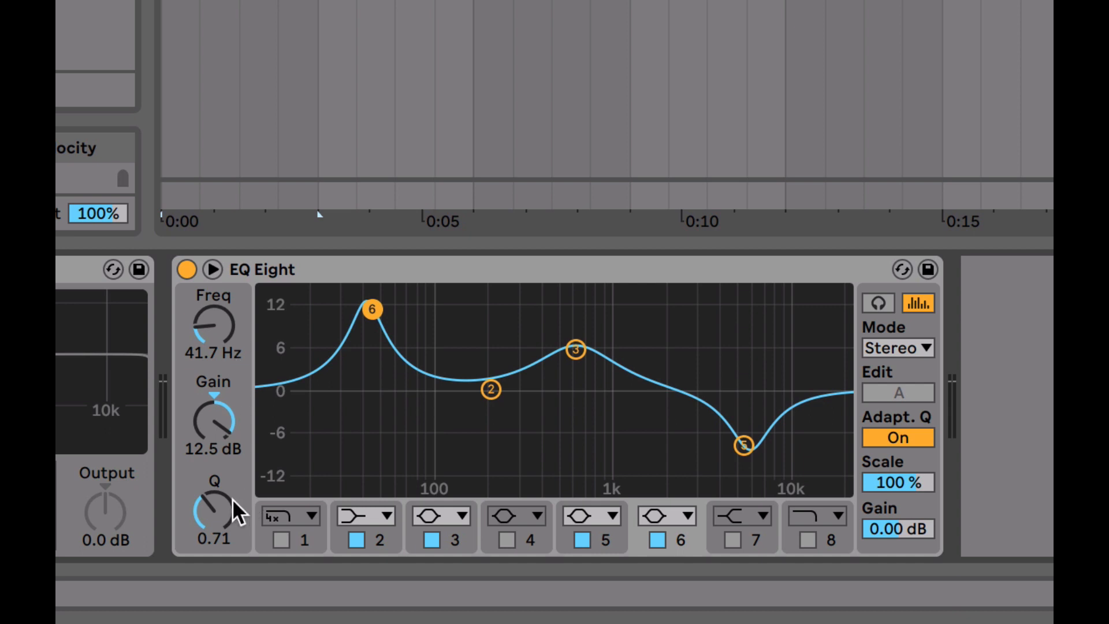
left_click_drag(222, 508, 221, 537)
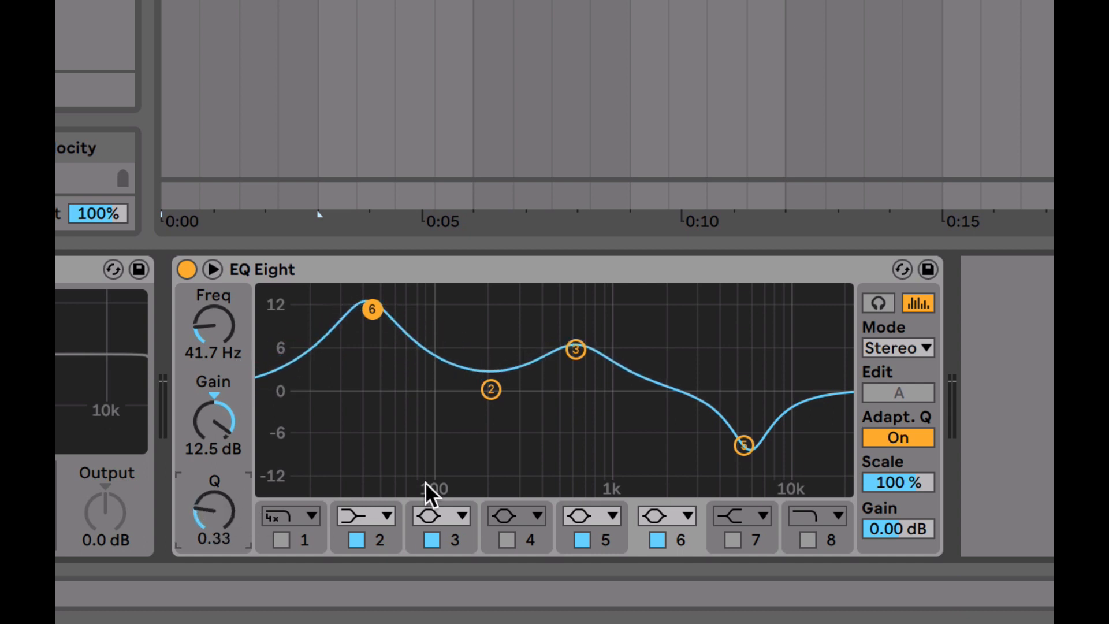
Step: Raise band 2's Q to 2.94, and narrow band 5's cut with a Q of 3.19
left_click(491, 390)
left_click_drag(227, 479, 227, 456)
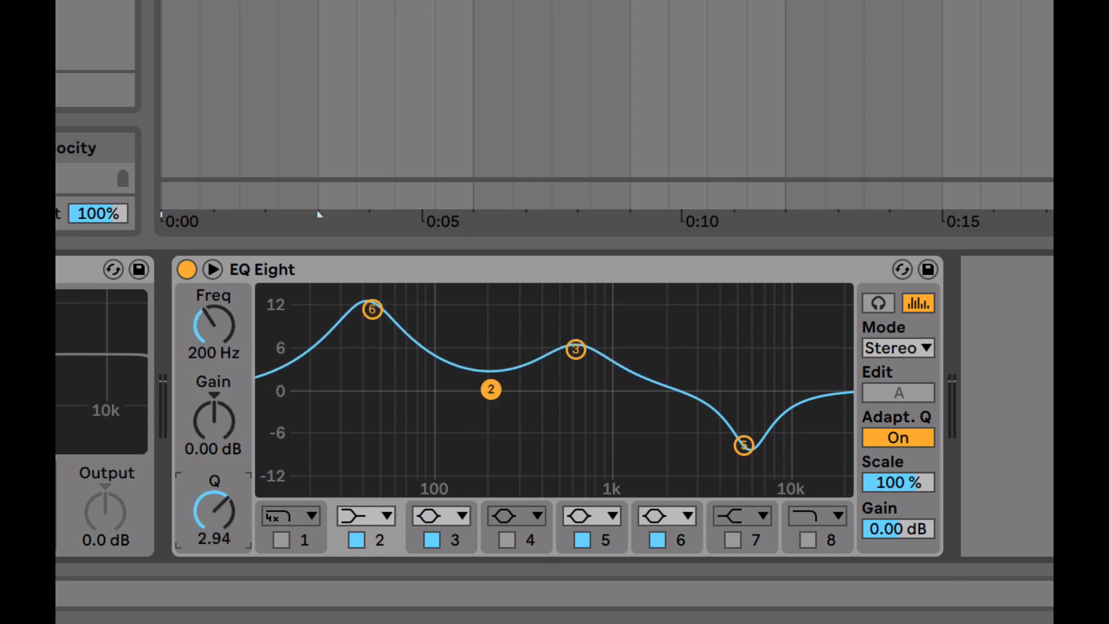
left_click_drag(212, 530, 230, 464)
left_click(575, 349)
left_click(745, 444)
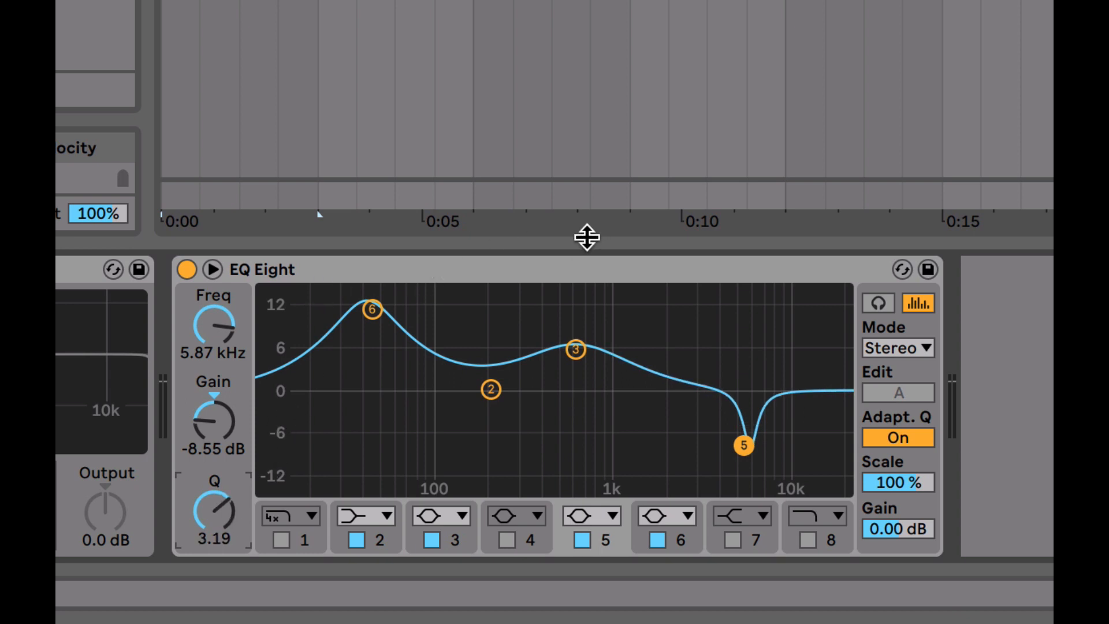
Step: Play the drum break and reduce band 5's cut to -1.61 dB at 6.12 kHz
key("space")
left_click_drag(745, 446, 747, 400)
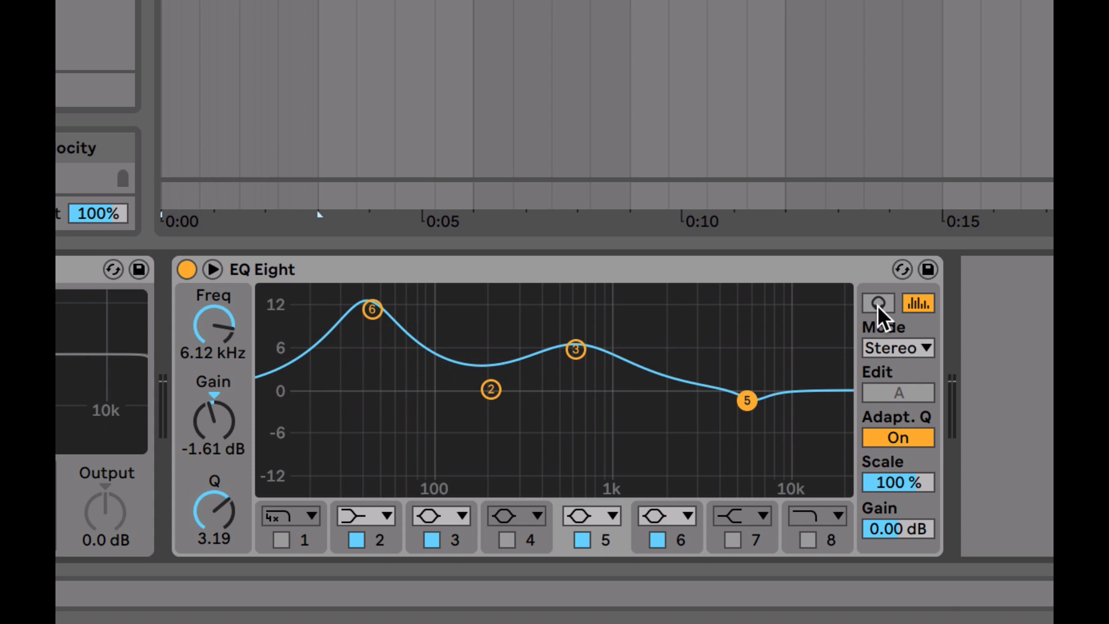
key("space")
Step: Audition band 5 in isolation at -0.37 dB and 7.42 kHz during playback, and turn off EQ Eight's spectrum analyzer
mouse_move(760, 380)
left_mouse_down()
mouse_move(758, 409)
mouse_move(735, 429)
mouse_move(678, 463)
mouse_move(650, 463)
mouse_move(732, 435)
mouse_move(771, 301)
mouse_move(720, 292)
mouse_move(701, 327)
mouse_move(761, 392)
left_mouse_up()
key("space")
key("space")
key("space")
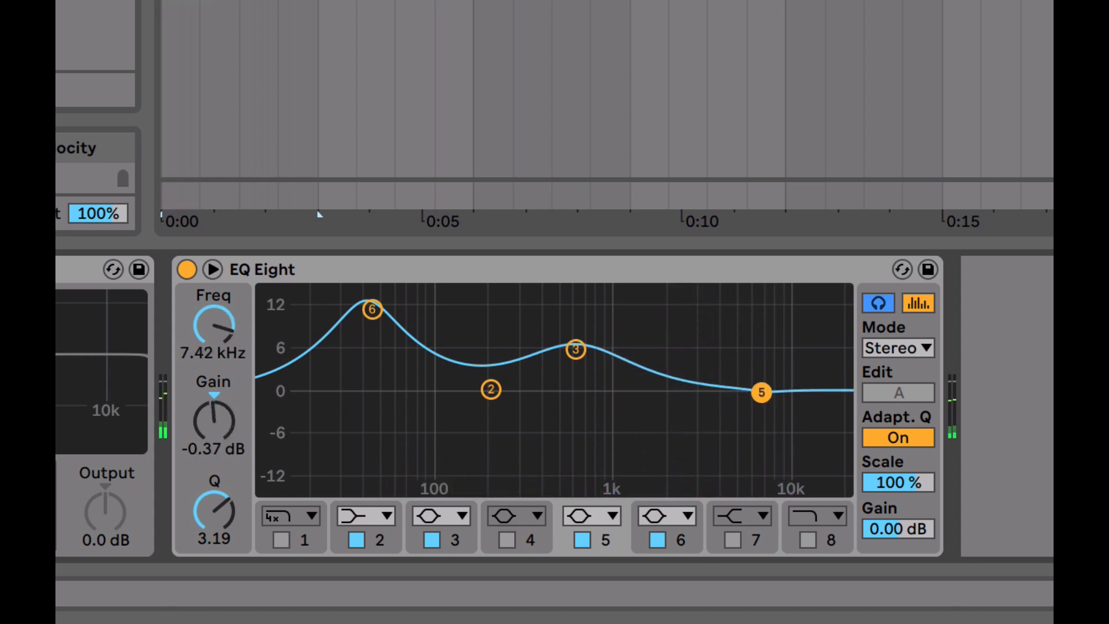
left_click(918, 303)
key("space")
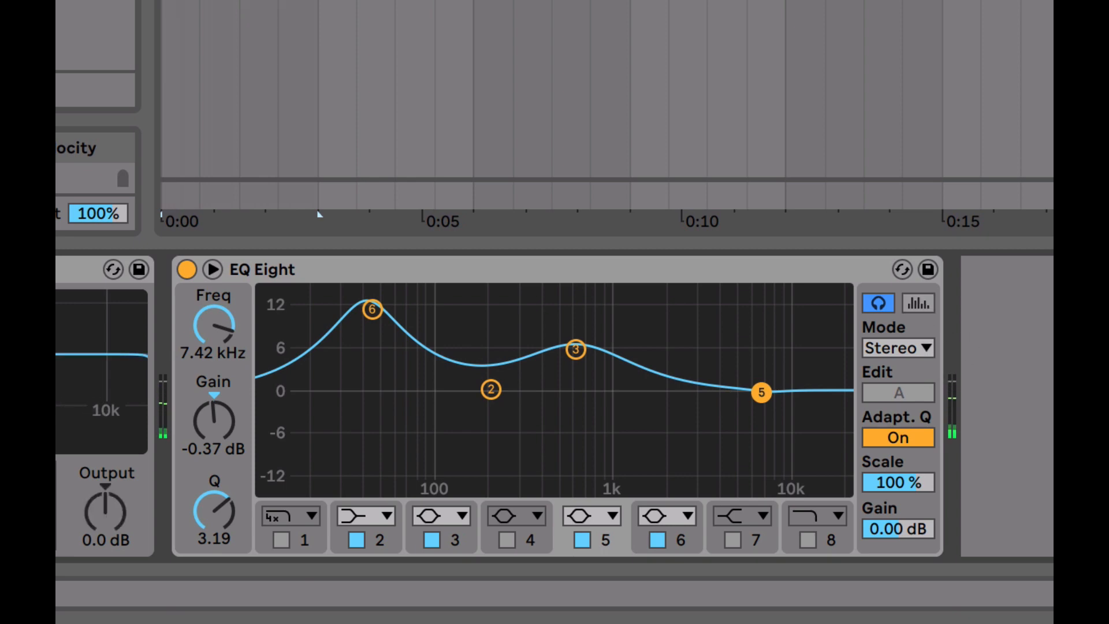
right_click(65, 269)
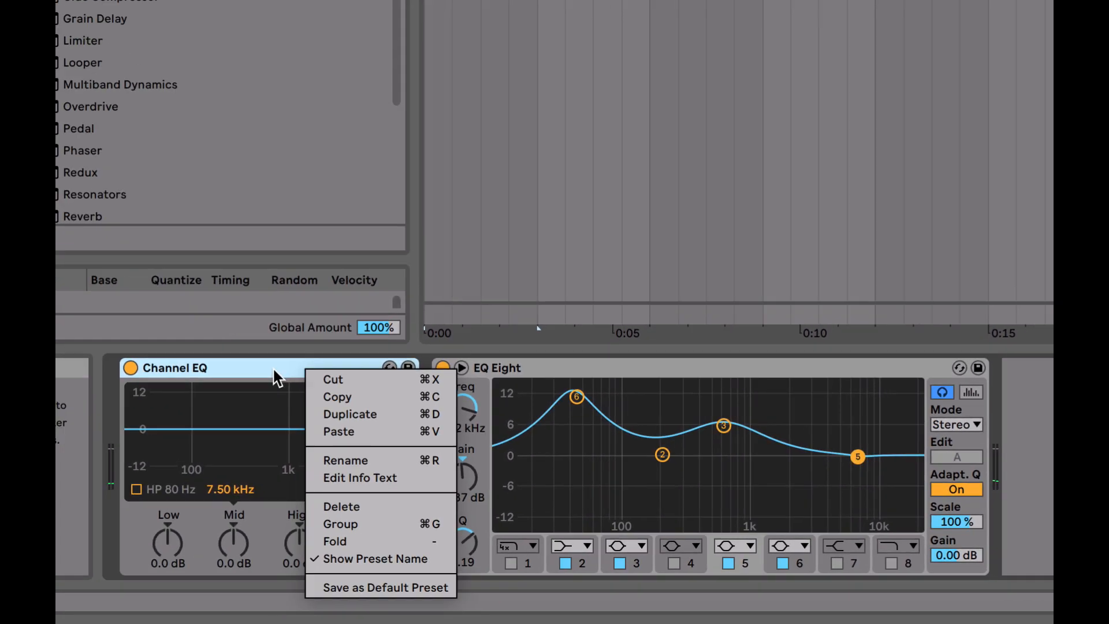
left_click(271, 378)
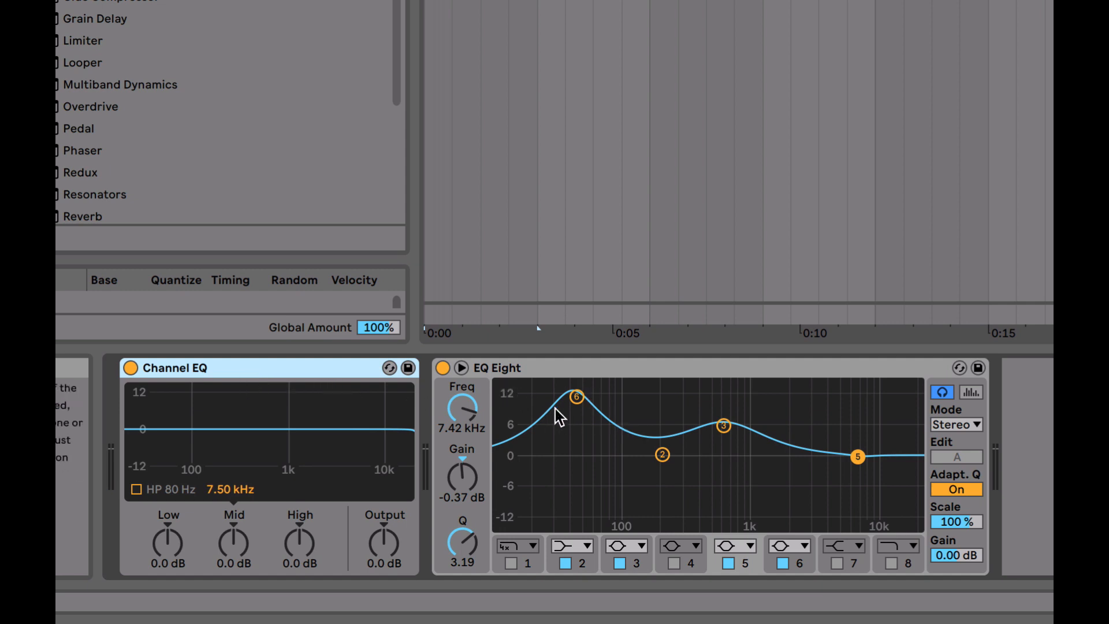
right_click(262, 371)
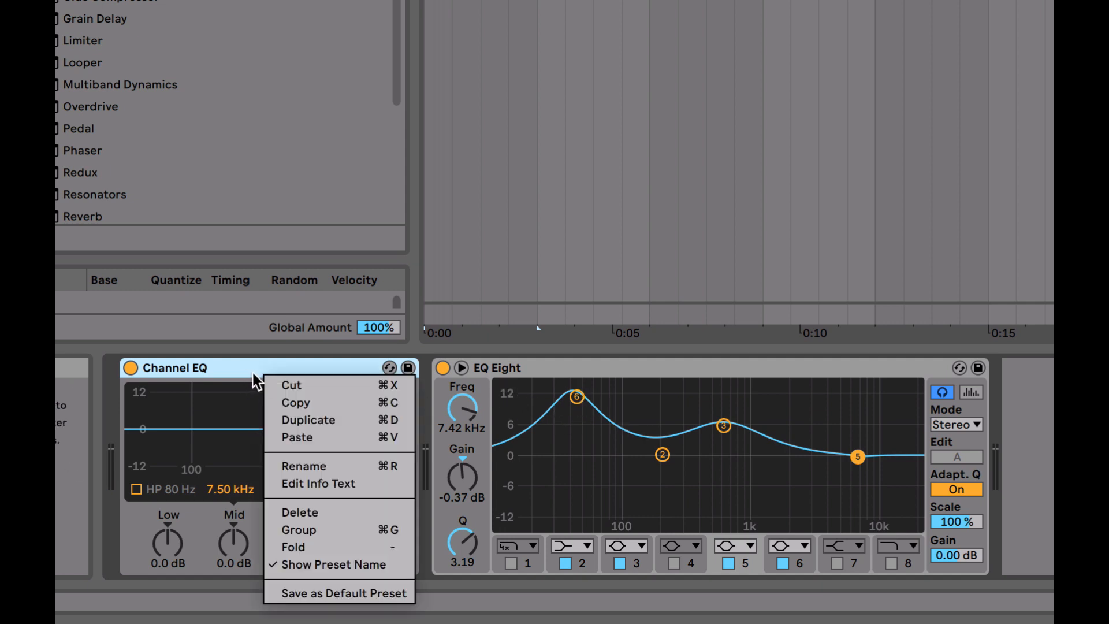
left_click(259, 370)
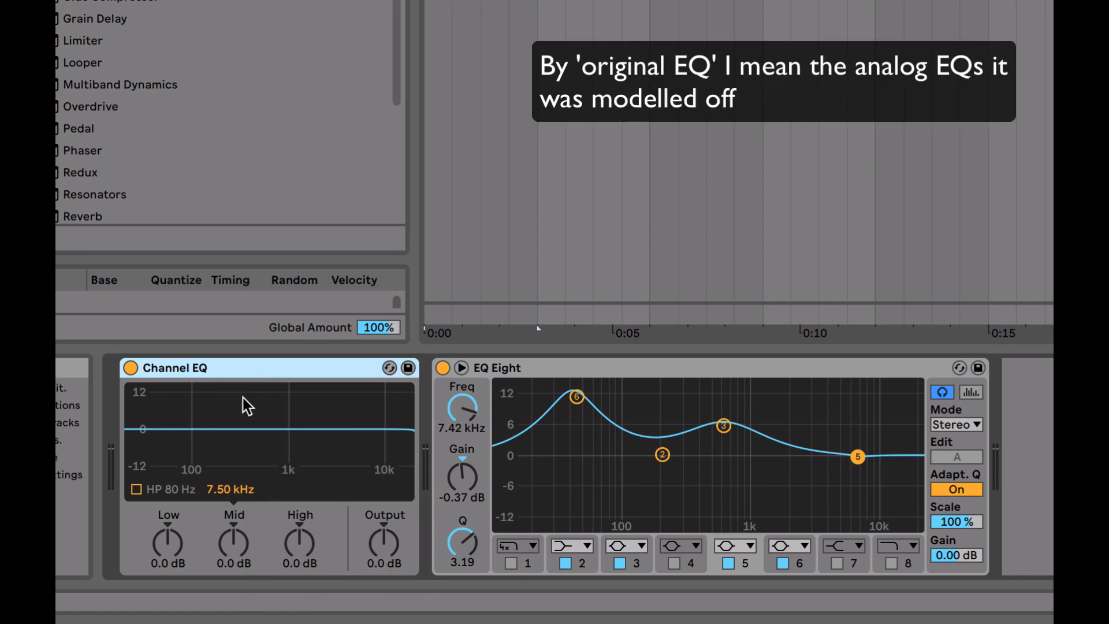
Step: Turn off EQ Eight's audition mode and switch its processing mode from Stereo to L/R
left_click(942, 392)
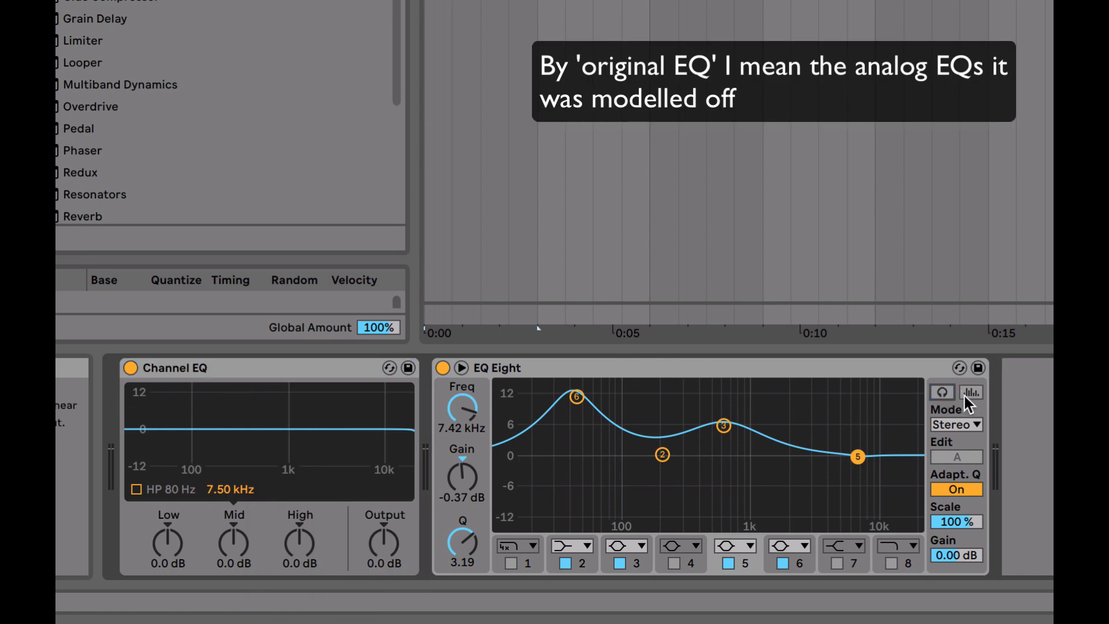
left_click(974, 427)
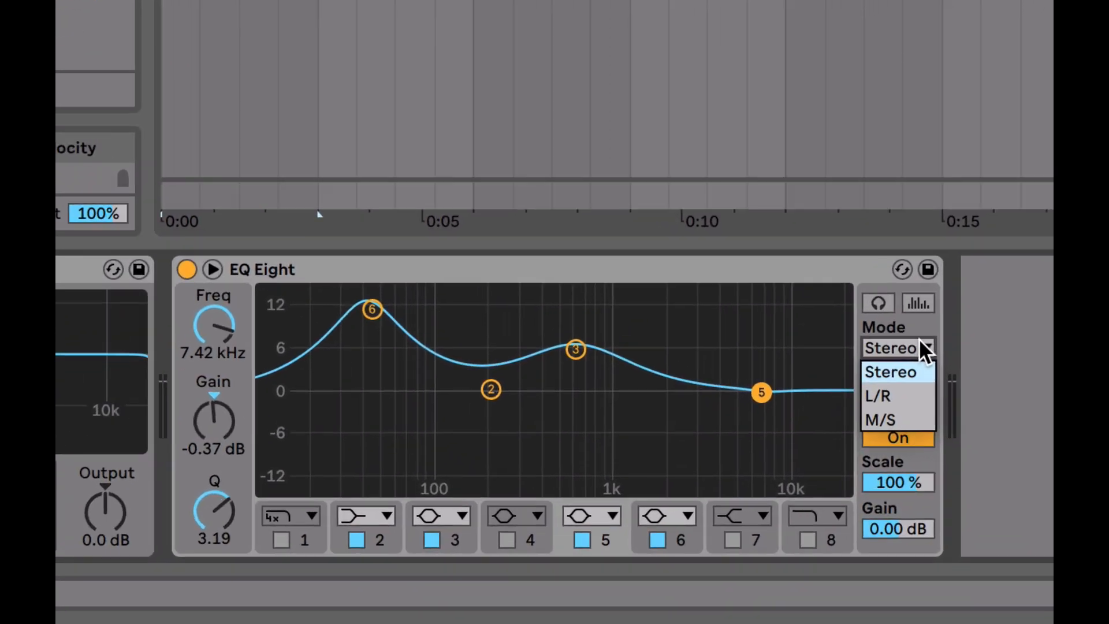
left_click(974, 424)
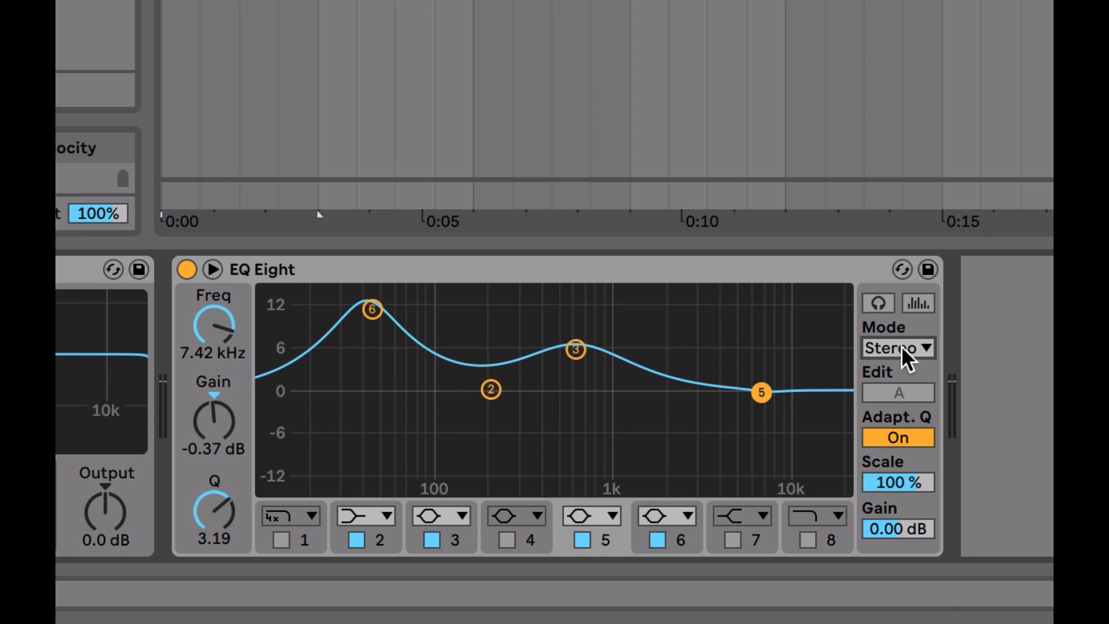
left_click(906, 349)
left_click(908, 390)
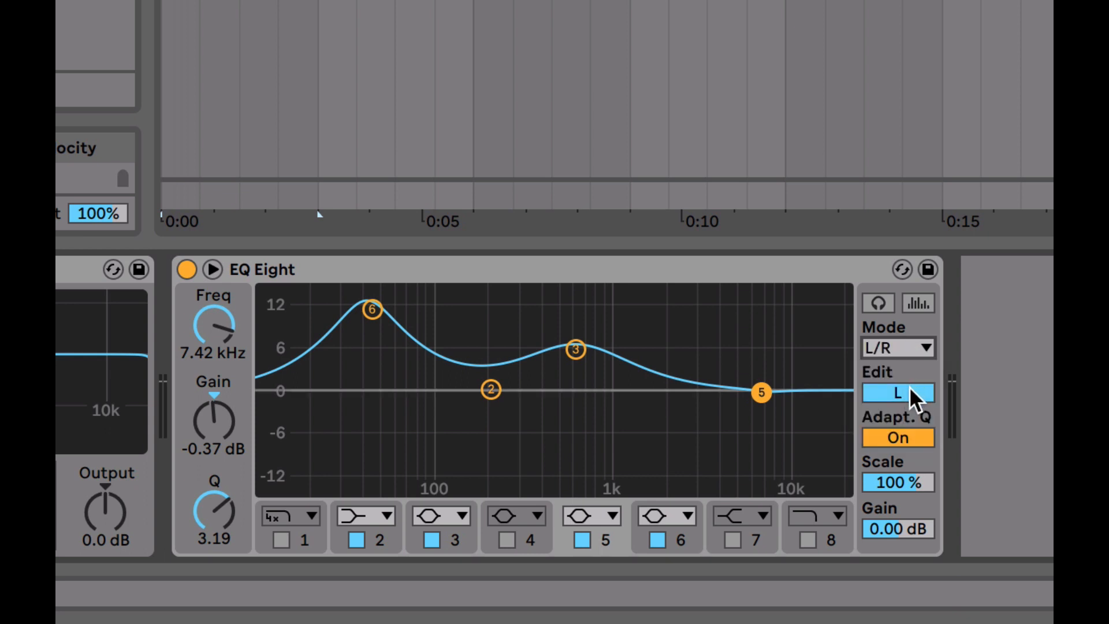
Step: Switch the edited channel between left and right to view each EQ curve, ending on left
left_click(909, 393)
left_click(914, 383)
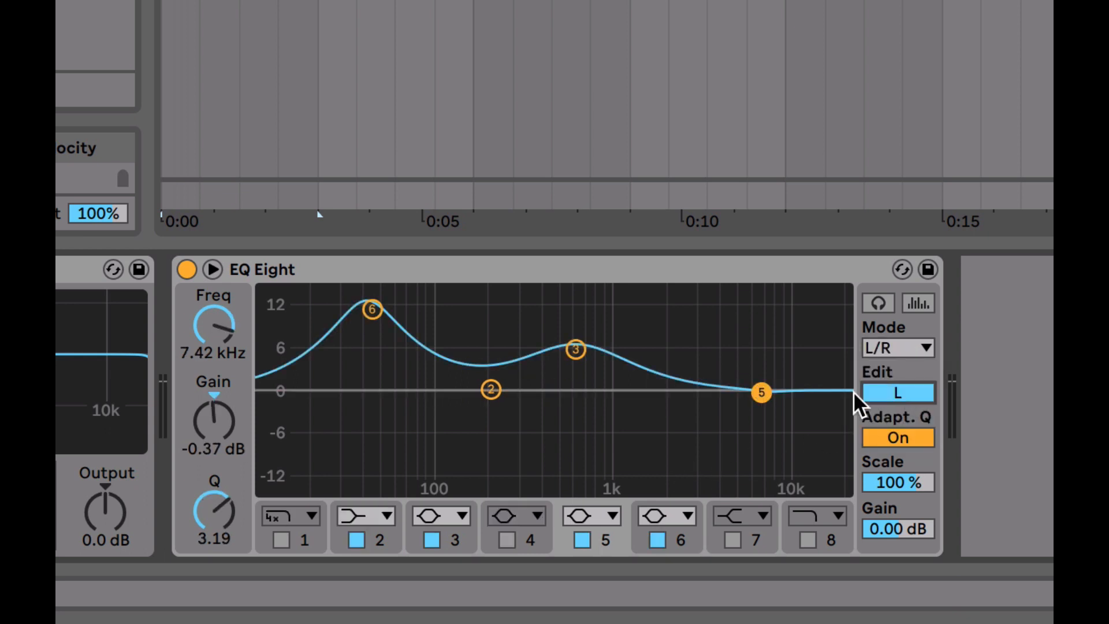
left_click(895, 381)
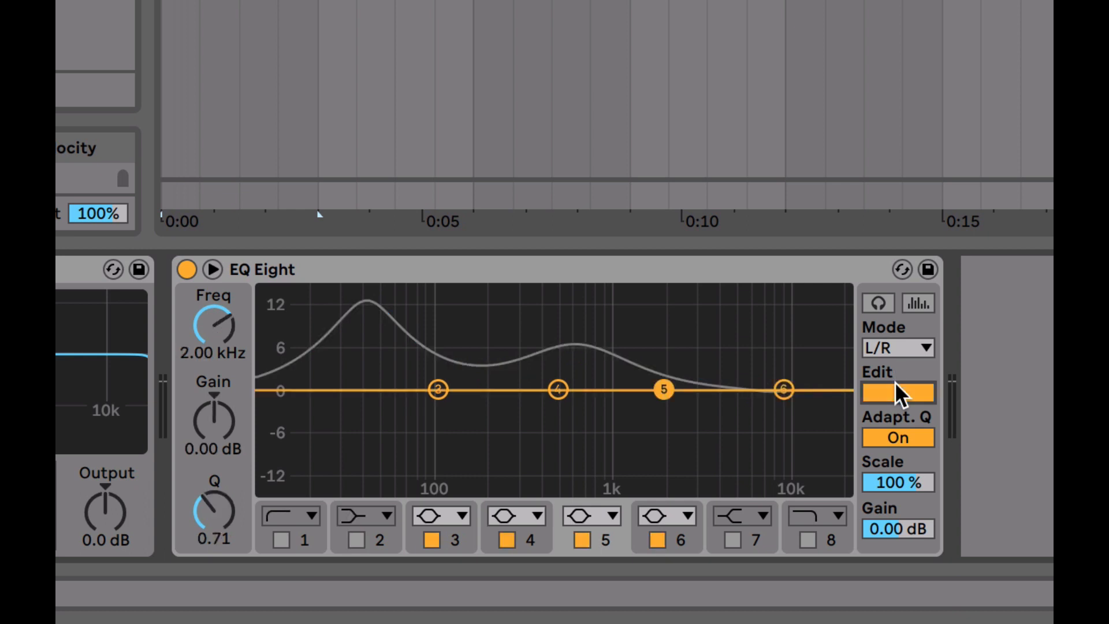
left_click(895, 381)
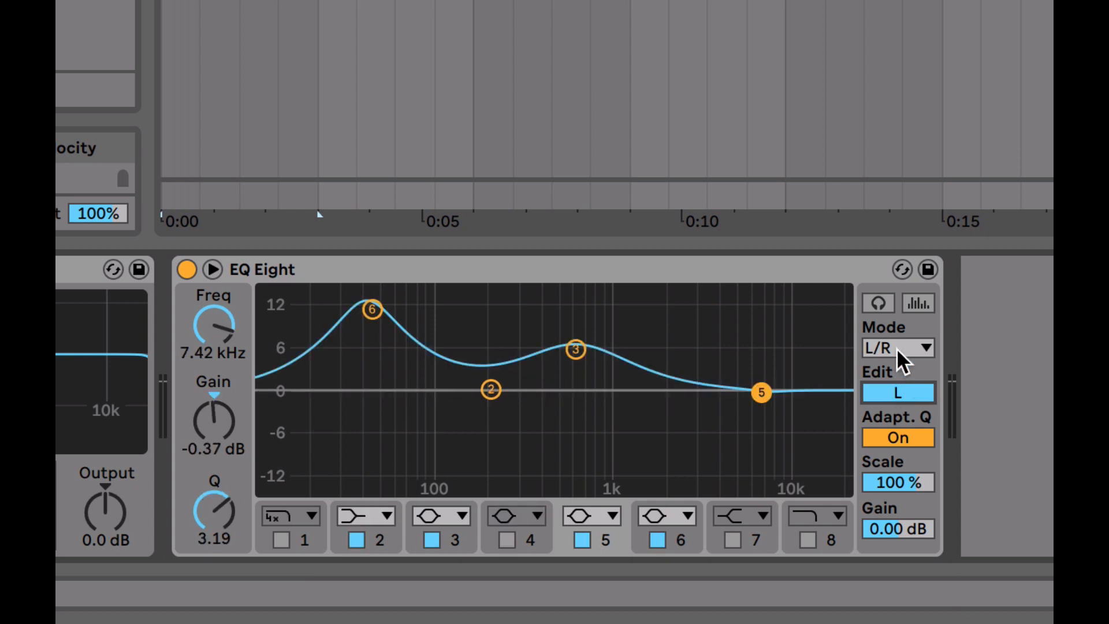
Step: Change EQ Eight's processing mode to M/S, and toggle Adaptive Q off and back on
left_click(896, 348)
left_click(885, 413)
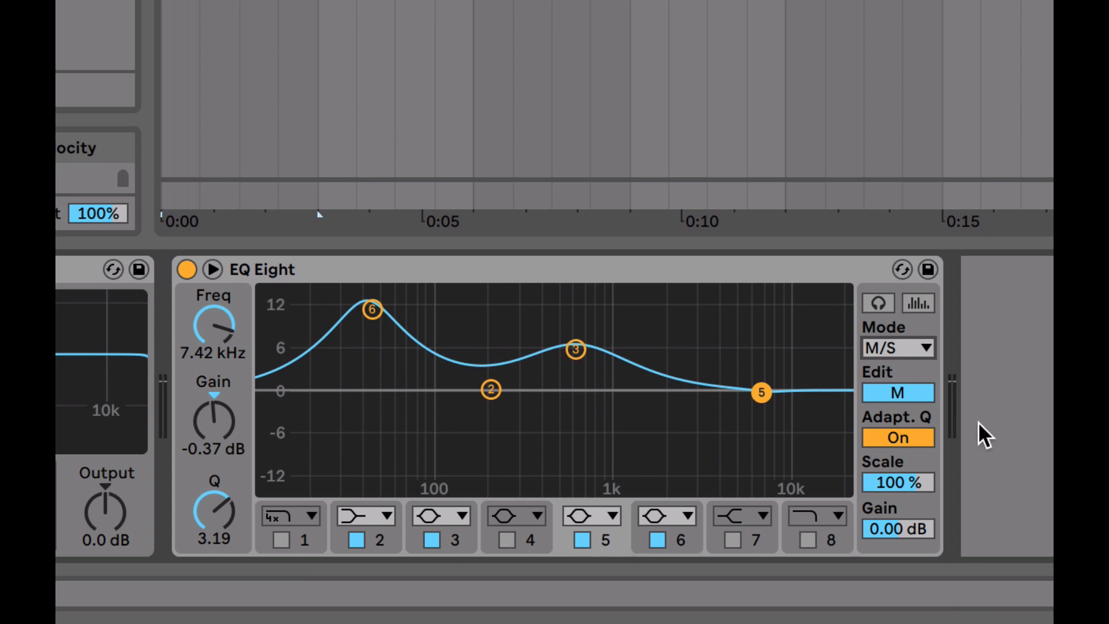
left_click(899, 429)
left_click(906, 430)
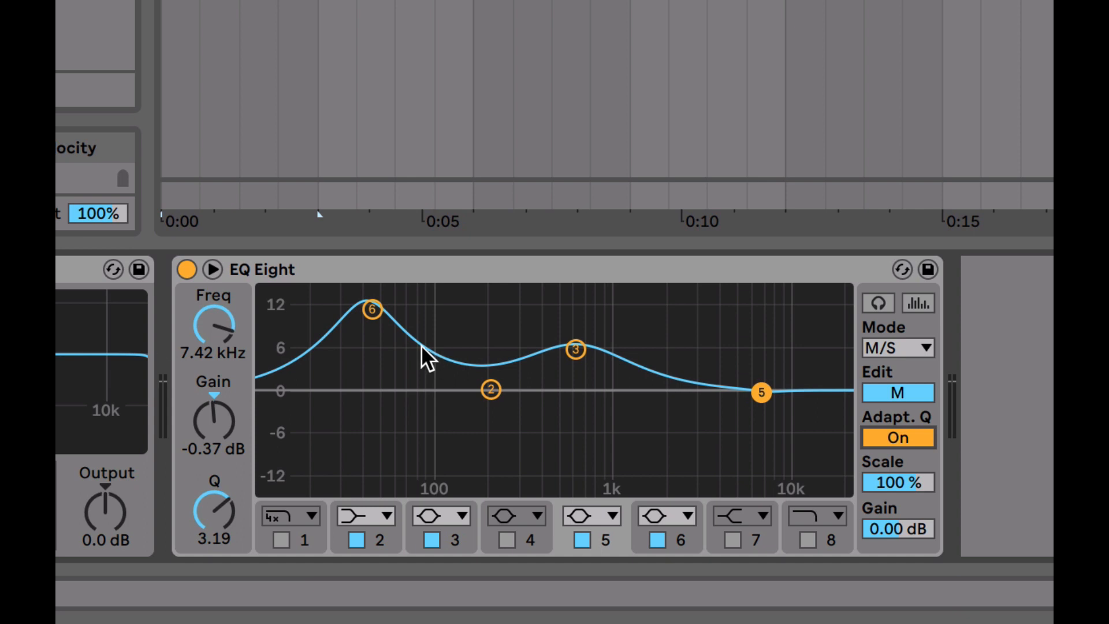
Step: Boost band 6 to 15.0 dB at 49.5 Hz and band 3 to 15.0 dB at 808 Hz
mouse_move(372, 309)
left_mouse_down()
mouse_move(371, 289)
mouse_move(392, 486)
mouse_move(384, 293)
left_mouse_up()
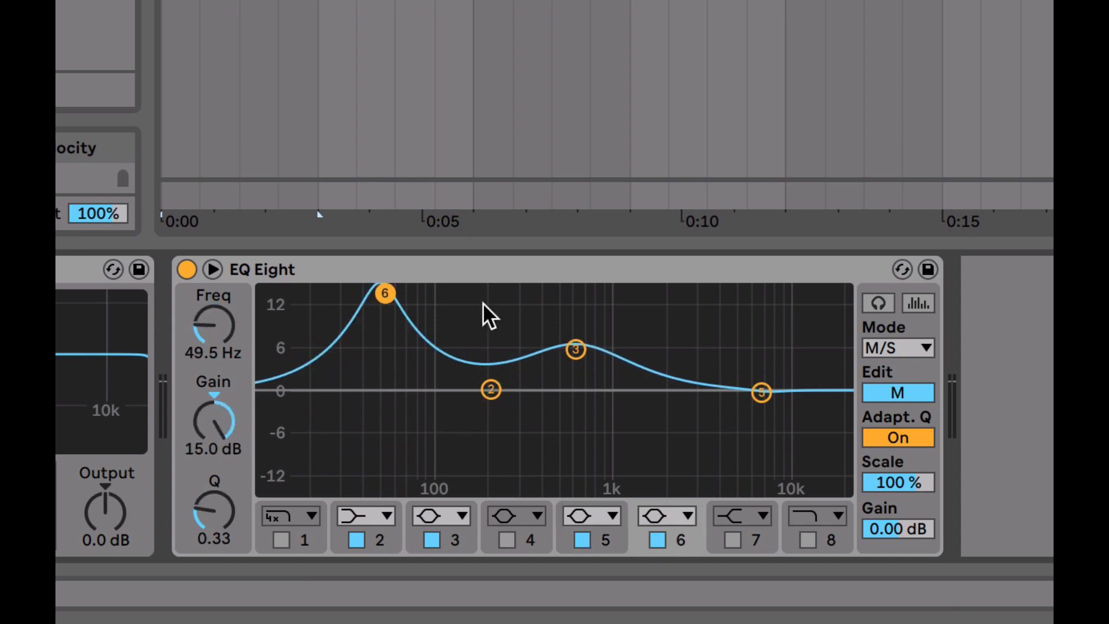
left_click_drag(574, 349, 594, 292)
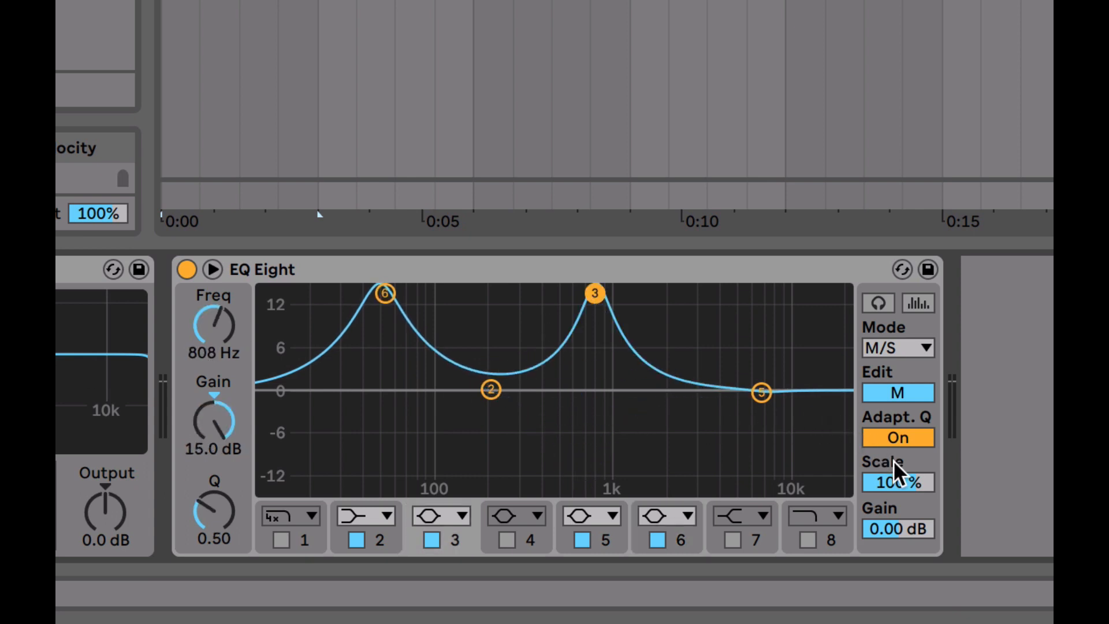
Step: Sweep EQ Eight's Scale down to -200 % and back up to 172 %
left_click(885, 480)
left_click_drag(893, 480, 893, 554)
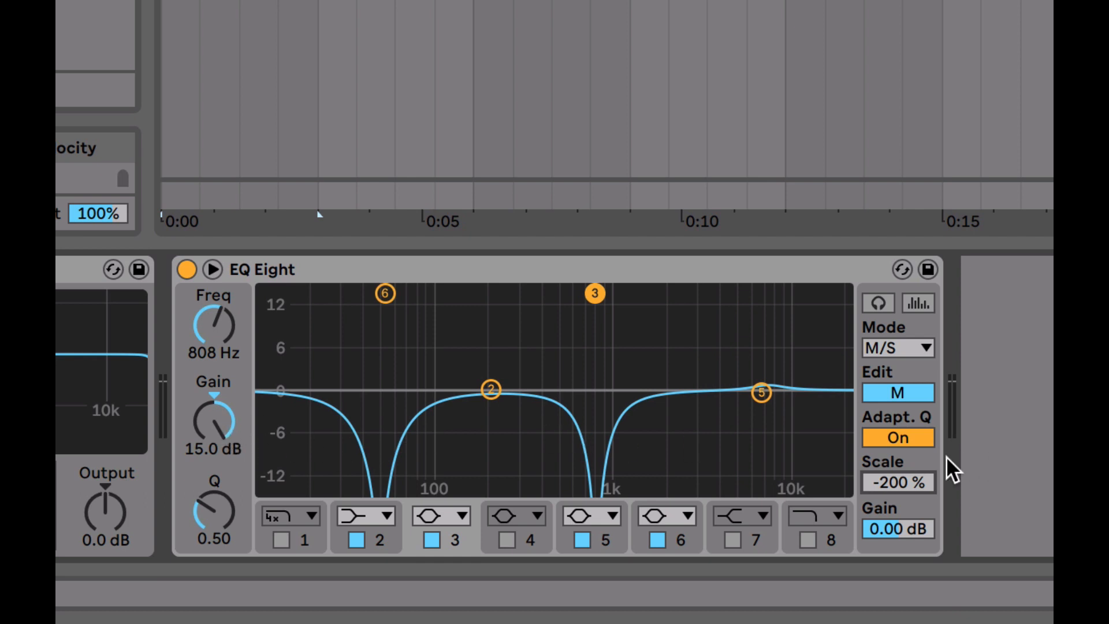
left_click_drag(906, 482, 837, 449)
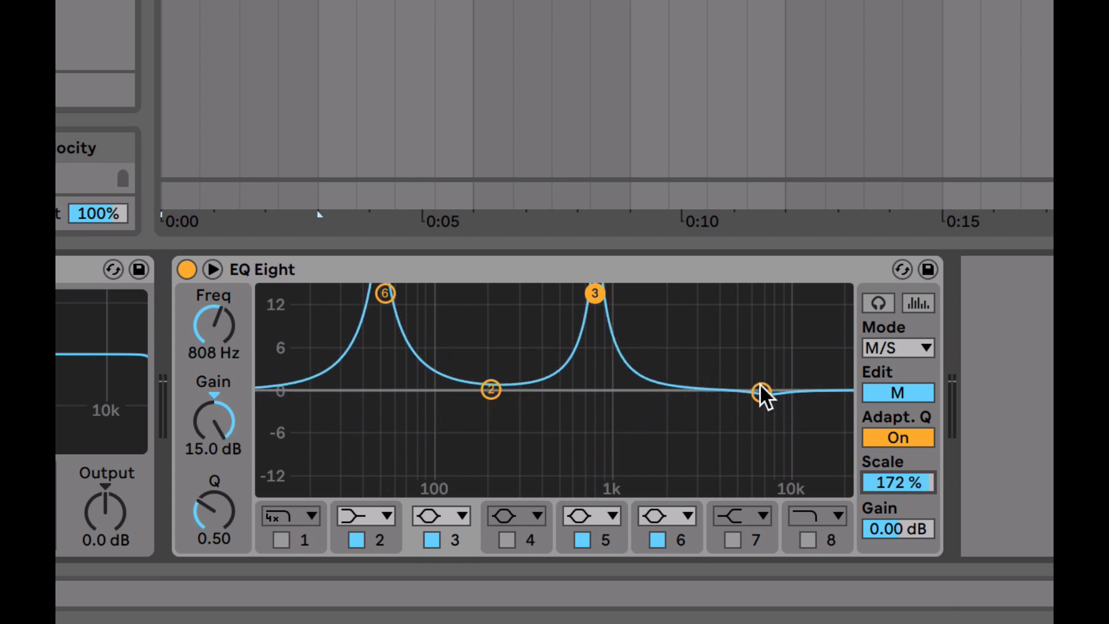
Step: Move band 5 to a 15.0 dB cut at 8.99 kHz, and raise the Scale to 200 %
left_click_drag(761, 393, 760, 331)
mouse_move(899, 483)
left_mouse_down()
mouse_move(898, 558)
mouse_move(898, 473)
left_mouse_up()
left_click_drag(760, 332, 776, 486)
left_click_drag(867, 478, 897, 368)
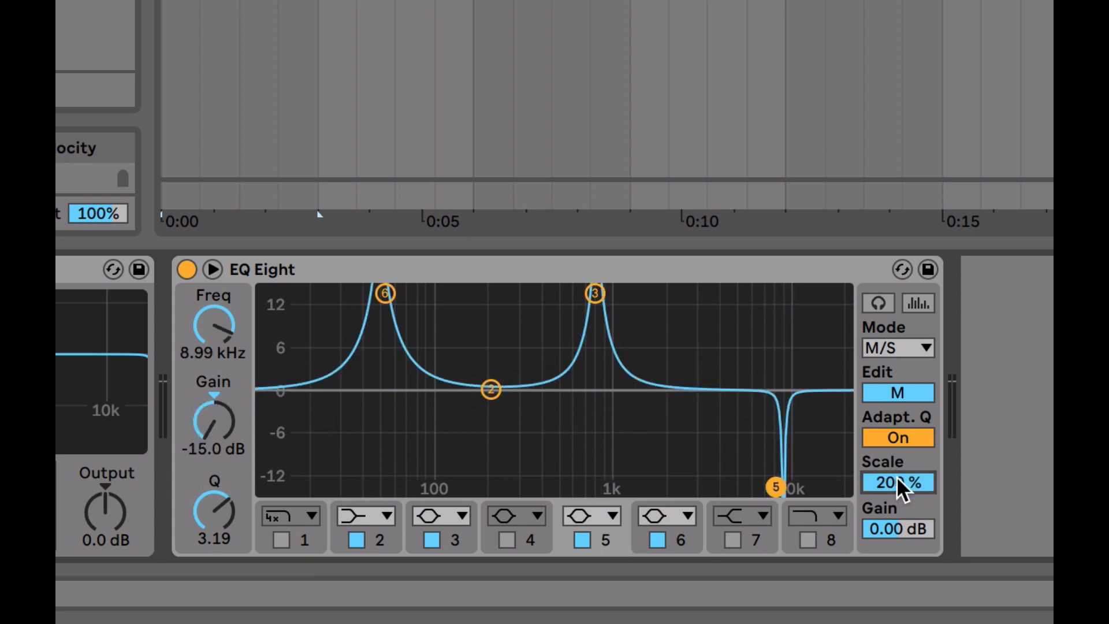
Step: Sweep the Scale through -88 % and -12 %, and reset it to 100 %
left_click_drag(898, 478, 898, 562)
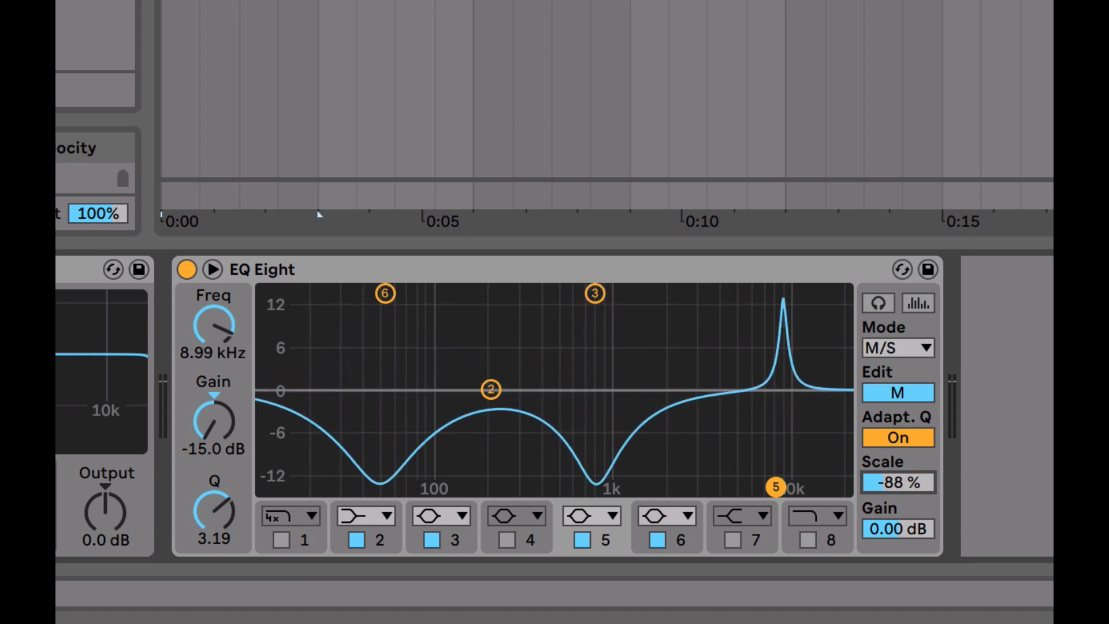
left_click_drag(896, 474, 896, 451)
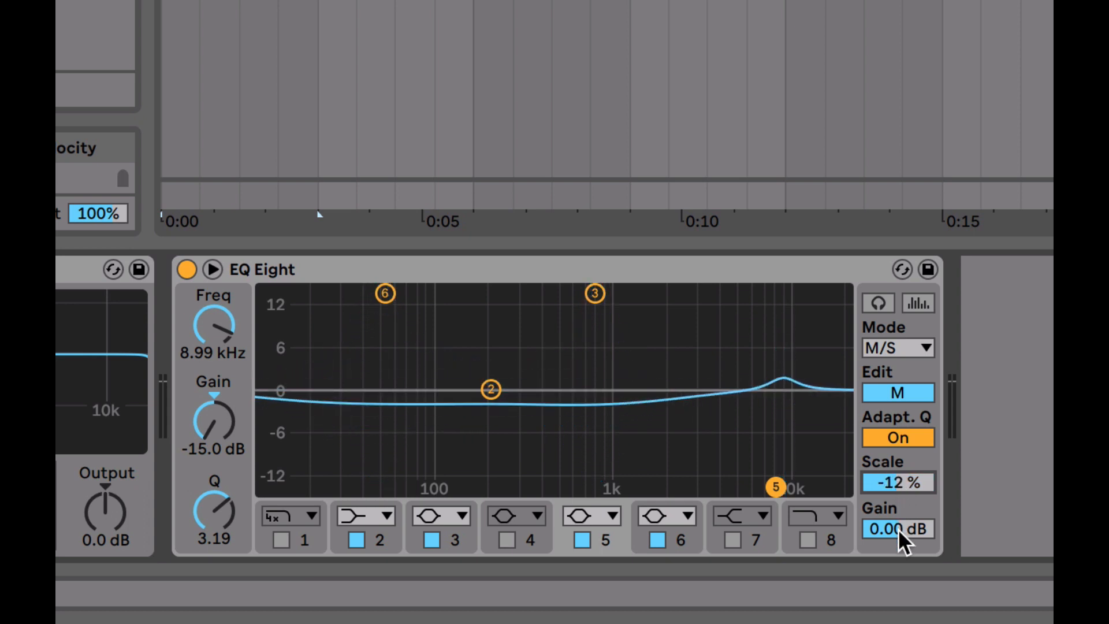
key("Delete")
left_click(115, 497)
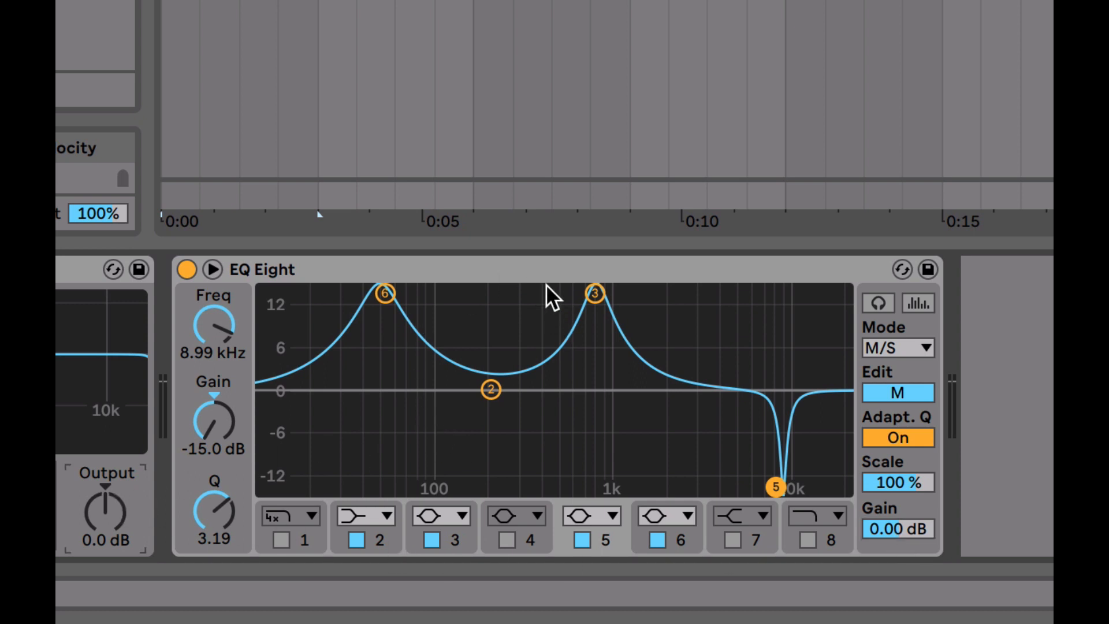
left_click(779, 265)
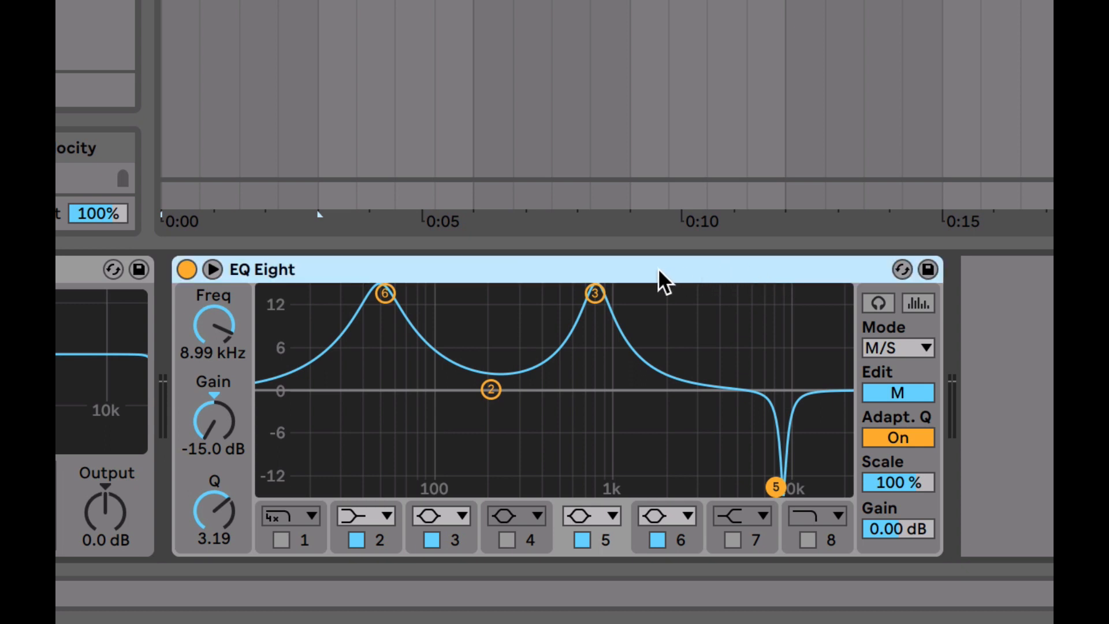
Step: Raise the Scale to 200 % and return it to 100 %, keeping the M/S mode
left_click_drag(868, 469, 868, 470)
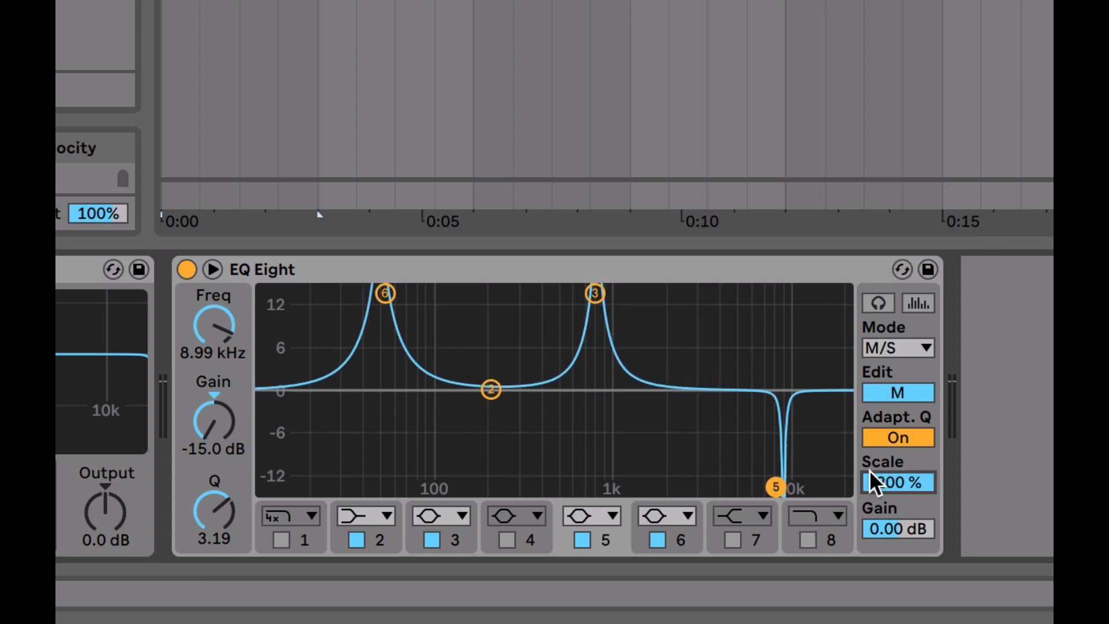
left_click(556, 255)
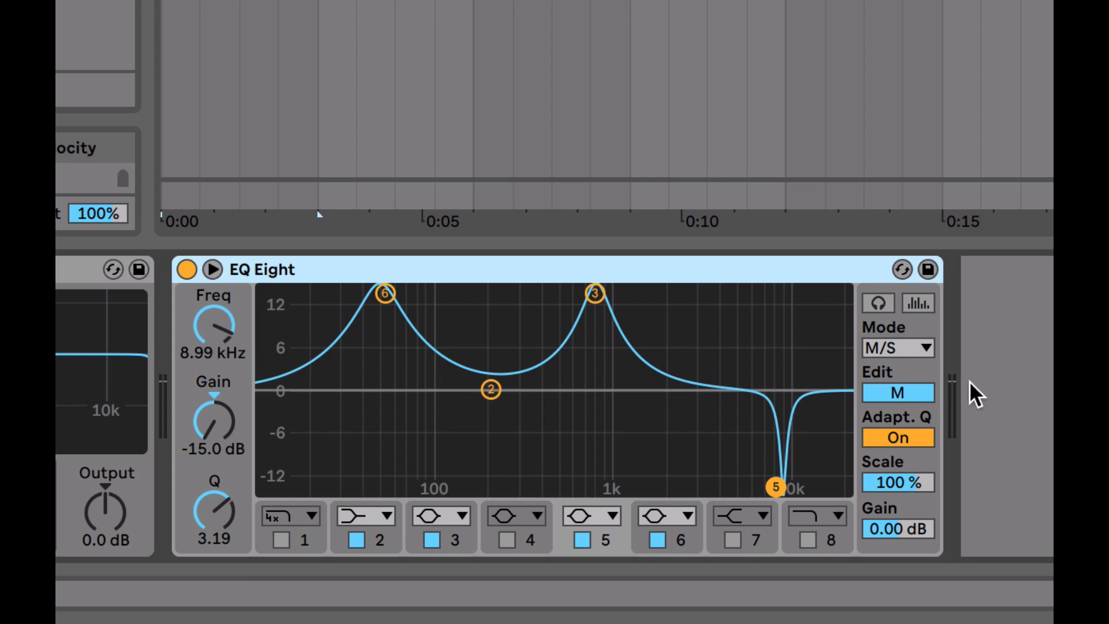
left_click(913, 349)
left_click(772, 271)
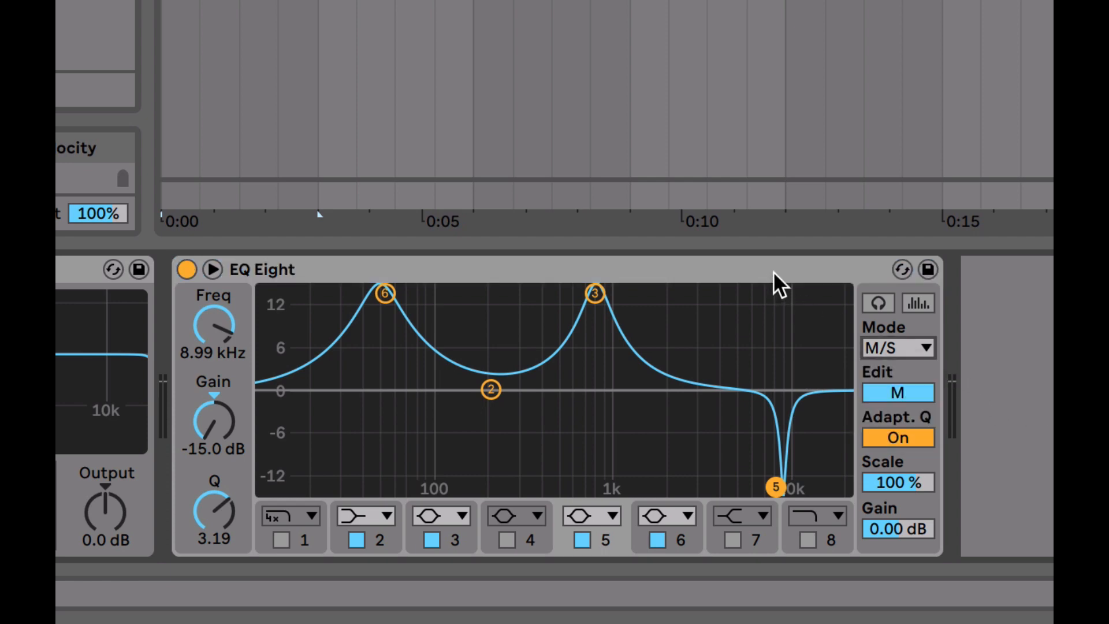
left_click(773, 271)
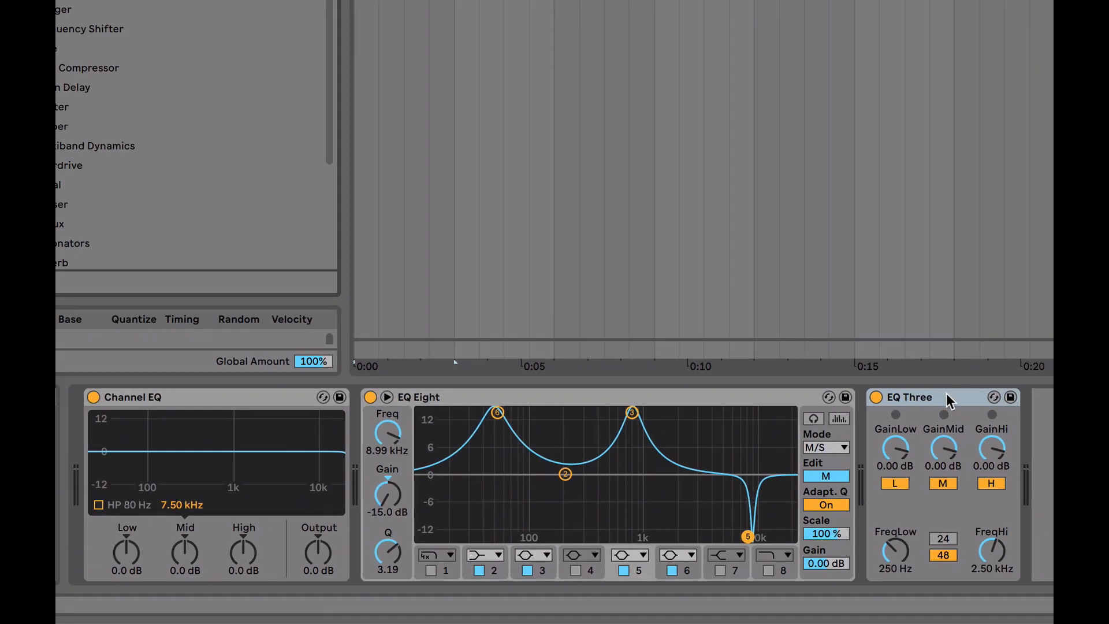
Step: Compare the Channel EQ's band gain controls with the EQ Three's low, mid and high gains
left_click(1024, 269)
left_click(263, 398)
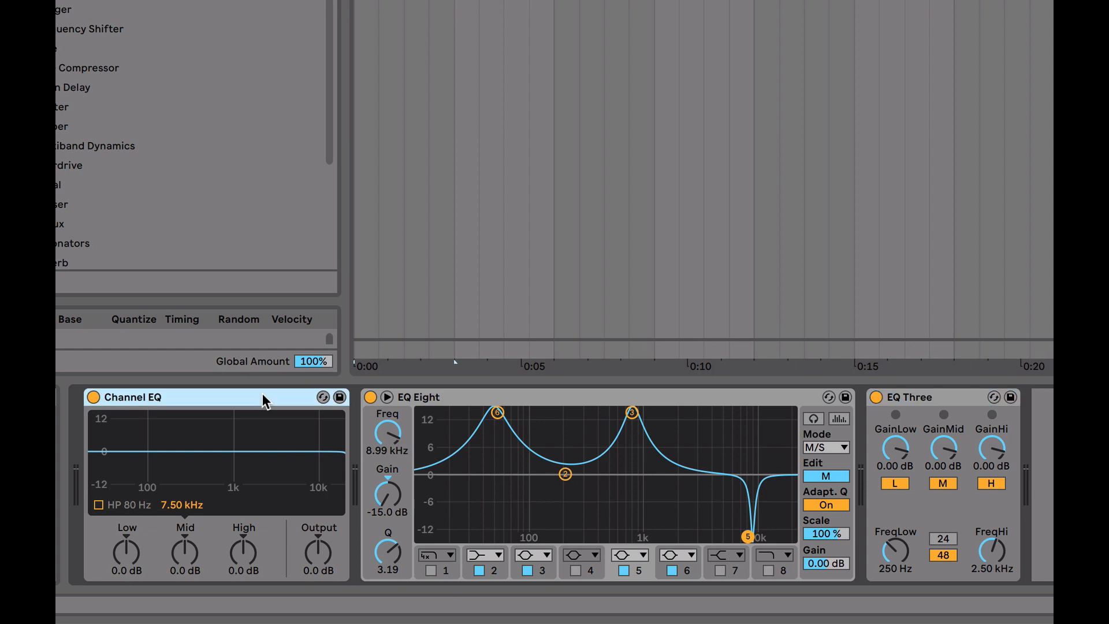
left_click(131, 552)
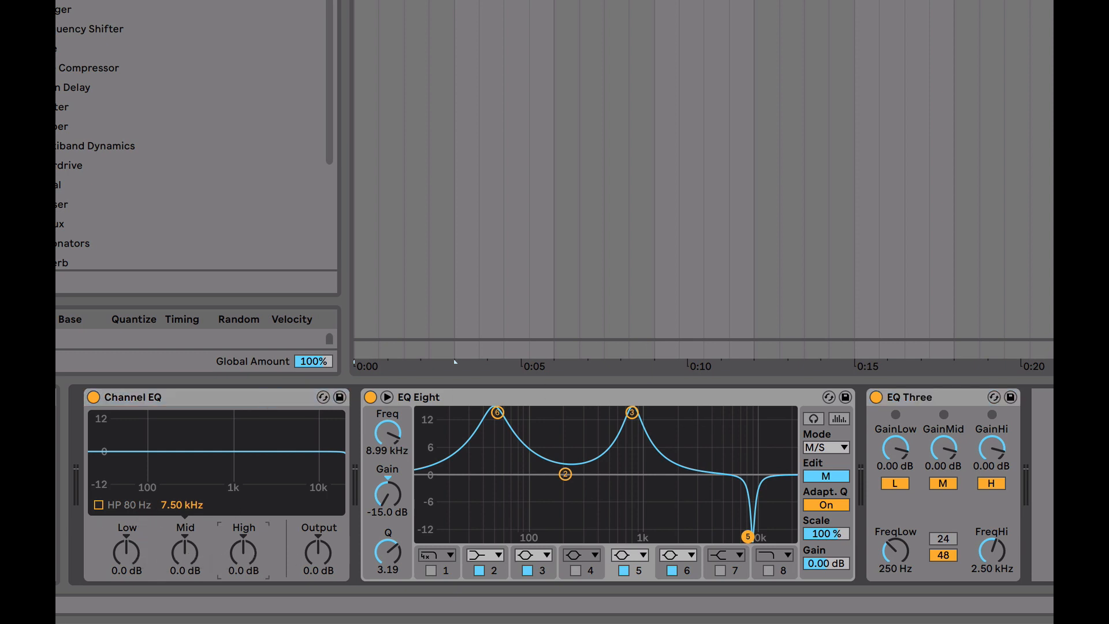
left_click(921, 398)
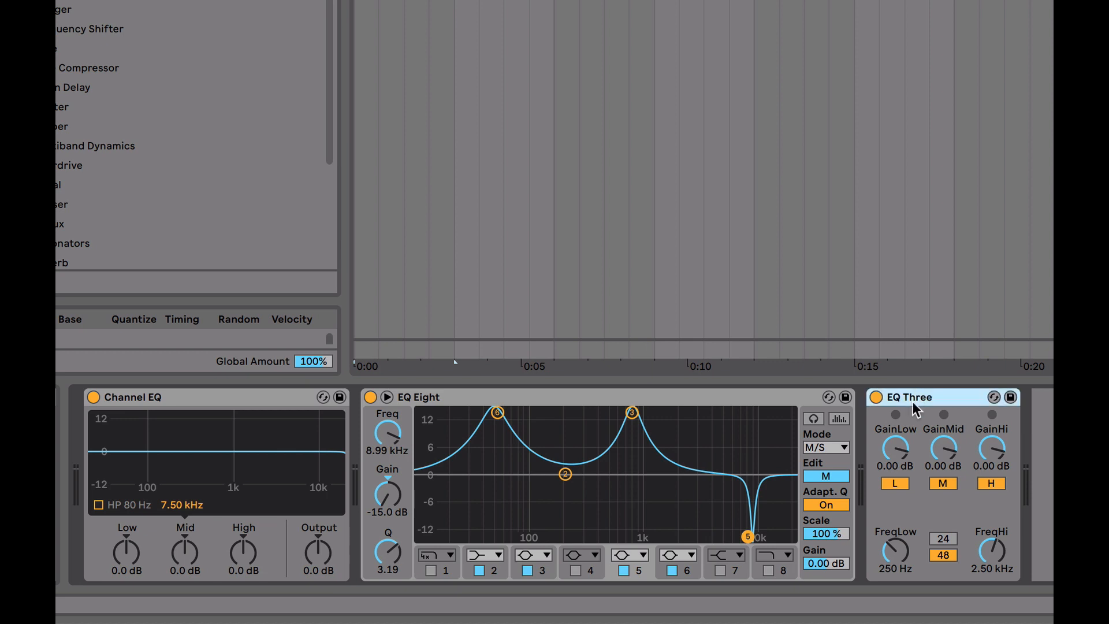
left_click(899, 462)
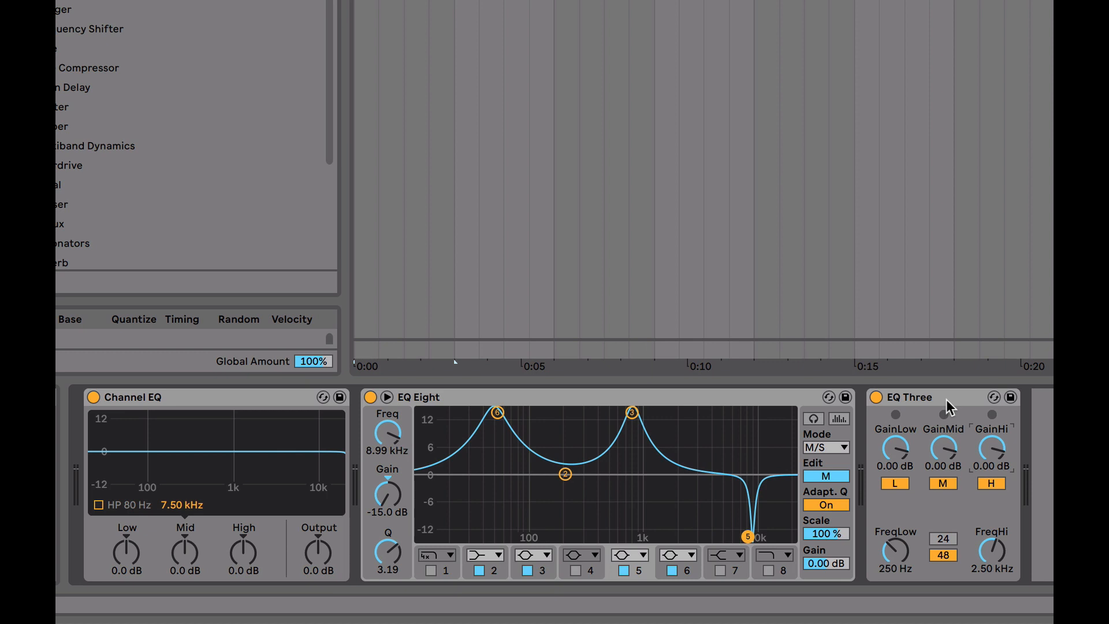
Step: Try the EQ Three's low and mid gain controls, returning both to 0.00 dB
left_click(922, 397)
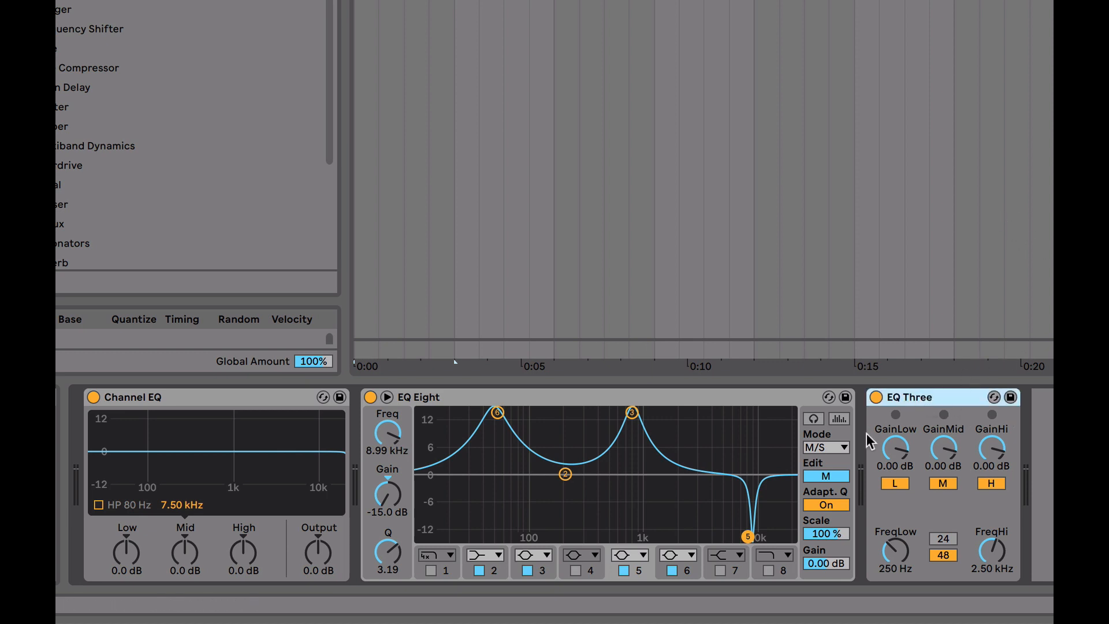
left_click_drag(899, 443, 899, 520)
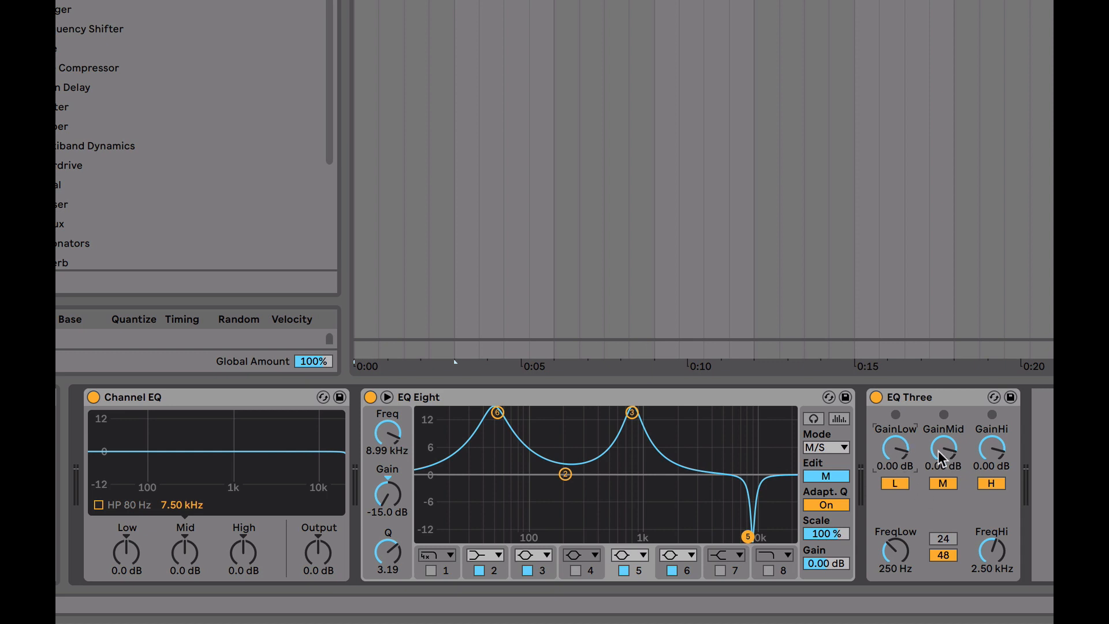
left_click_drag(938, 450, 938, 476)
left_click(921, 398)
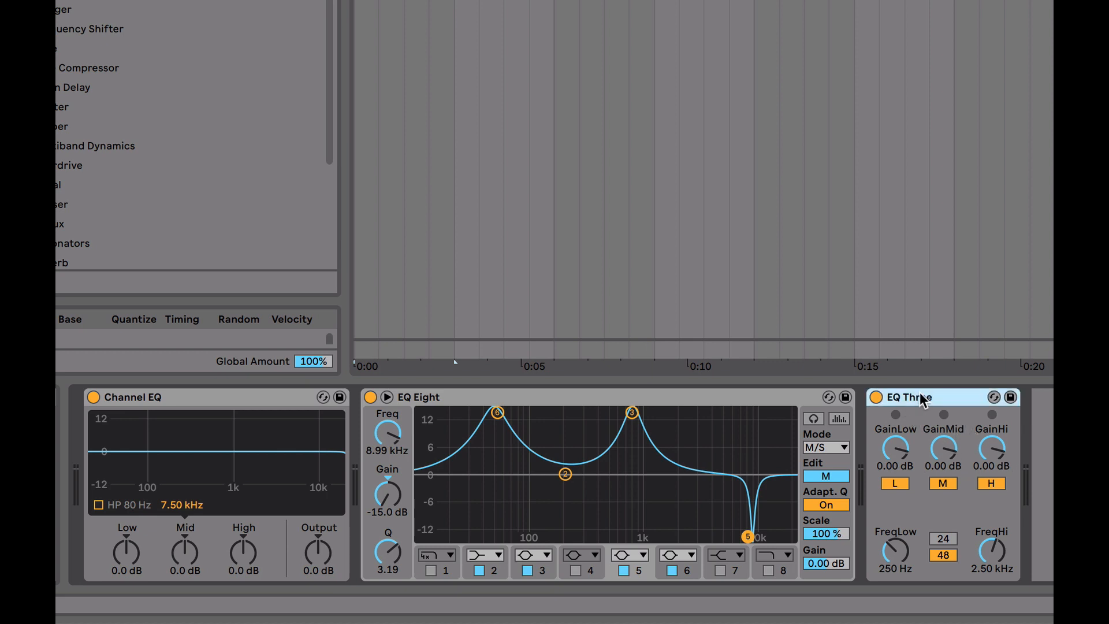
Step: Switch the EQ Three's mid and low bands off and back on, and start playback of the drum break
left_click(950, 486)
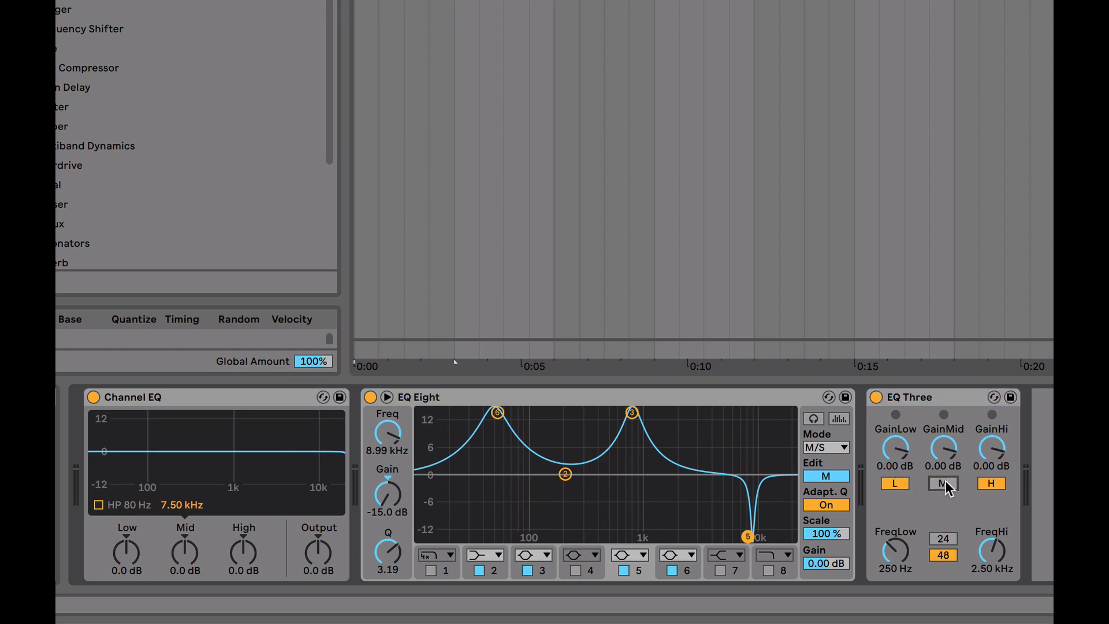
left_click(941, 485)
left_click(904, 485)
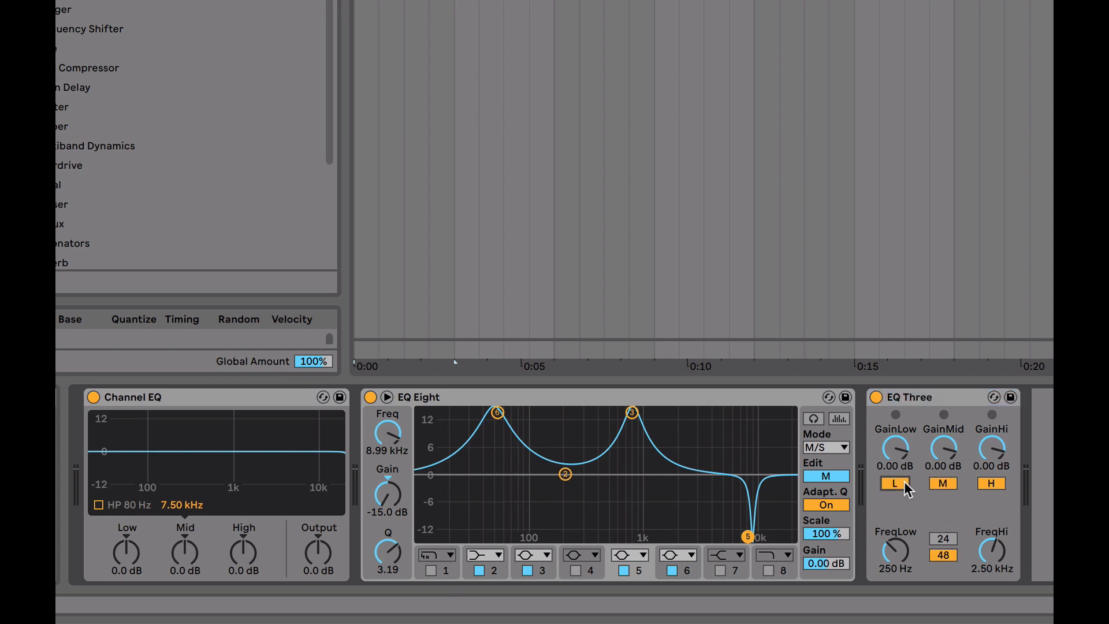
key("space")
left_click(904, 485)
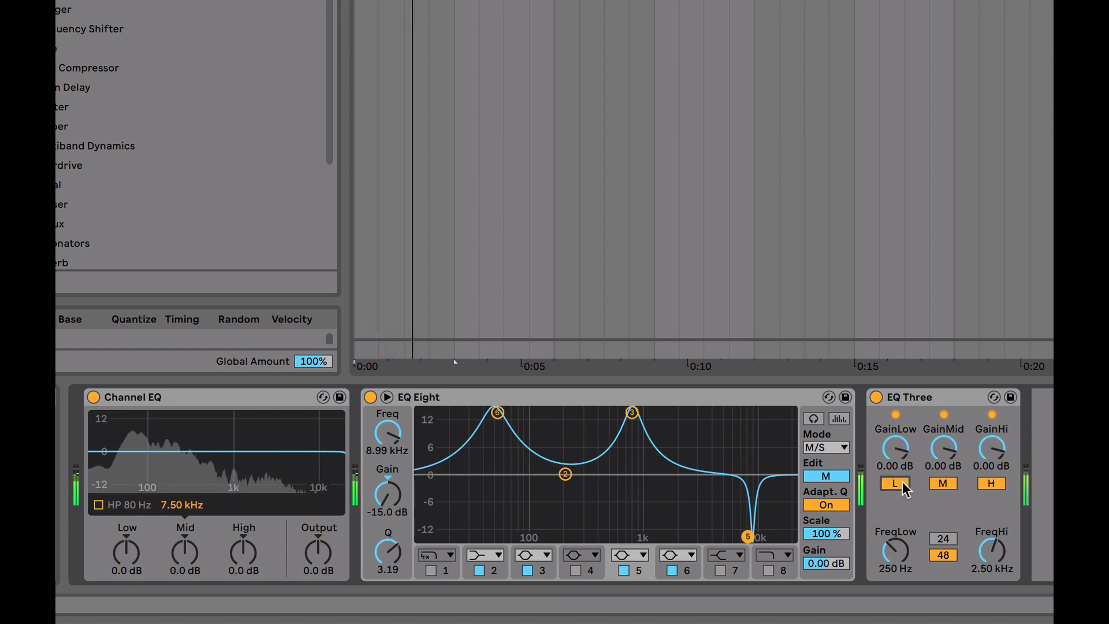
Step: Bypass the EQ Eight and switch off the EQ Three's low band, briefly muting the mid band during playback
left_click(370, 397)
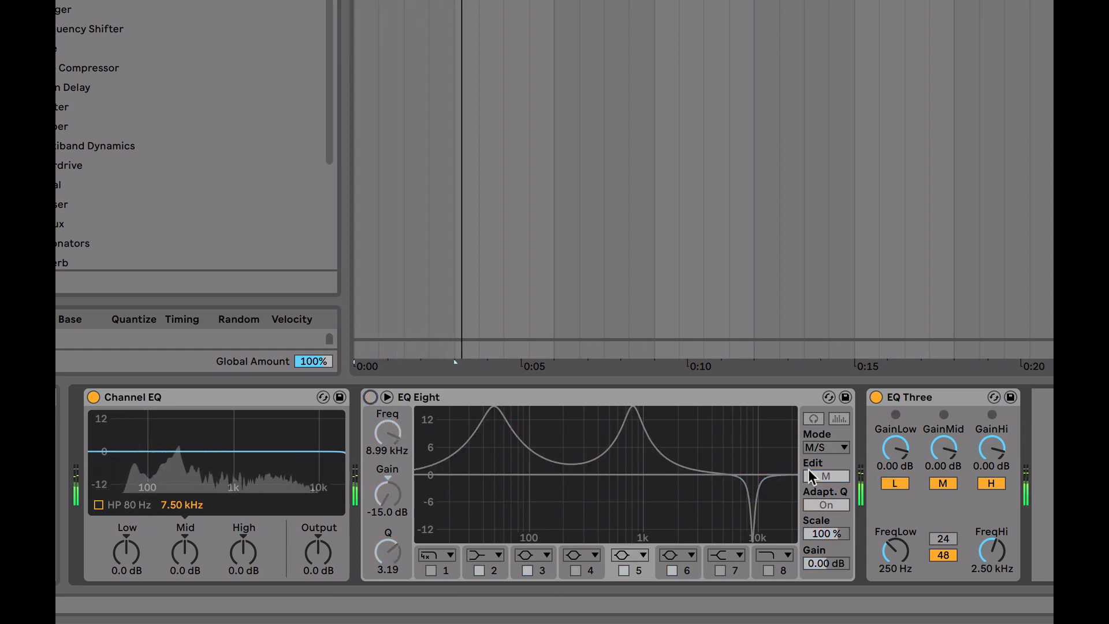
left_click(899, 482)
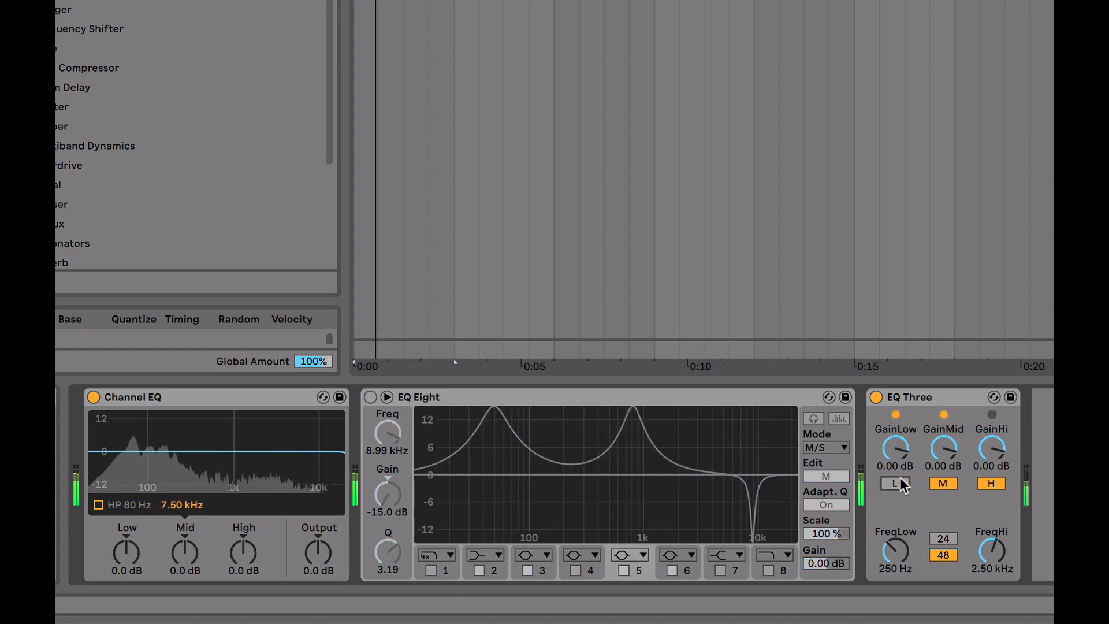
left_click(941, 483)
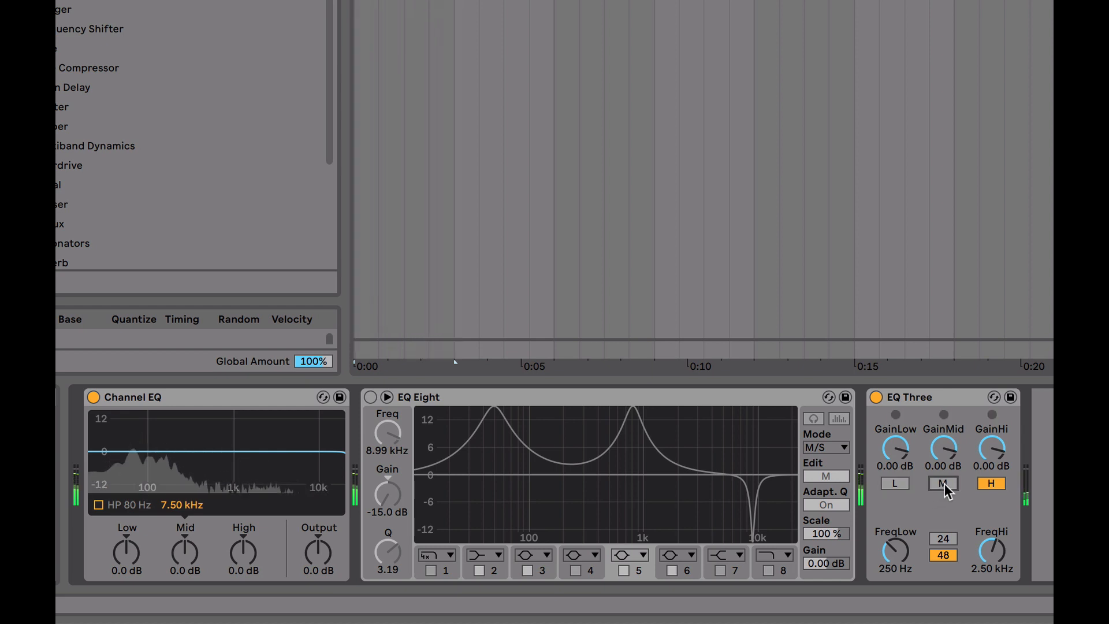
left_click(944, 483)
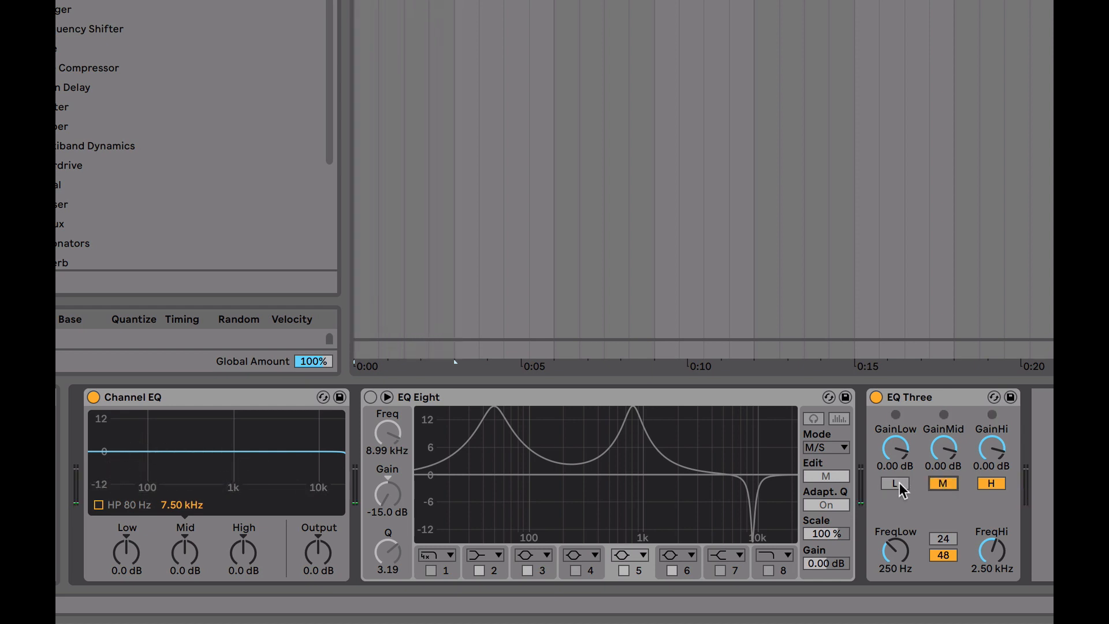
Step: Try the EQ Three's low gain and low band switch, and leave only the mid band switched on
left_click(899, 483)
left_click_drag(898, 459, 903, 453)
left_click_drag(907, 446, 902, 444)
left_click(900, 484)
left_click(902, 482)
left_click(902, 485)
left_click(999, 484)
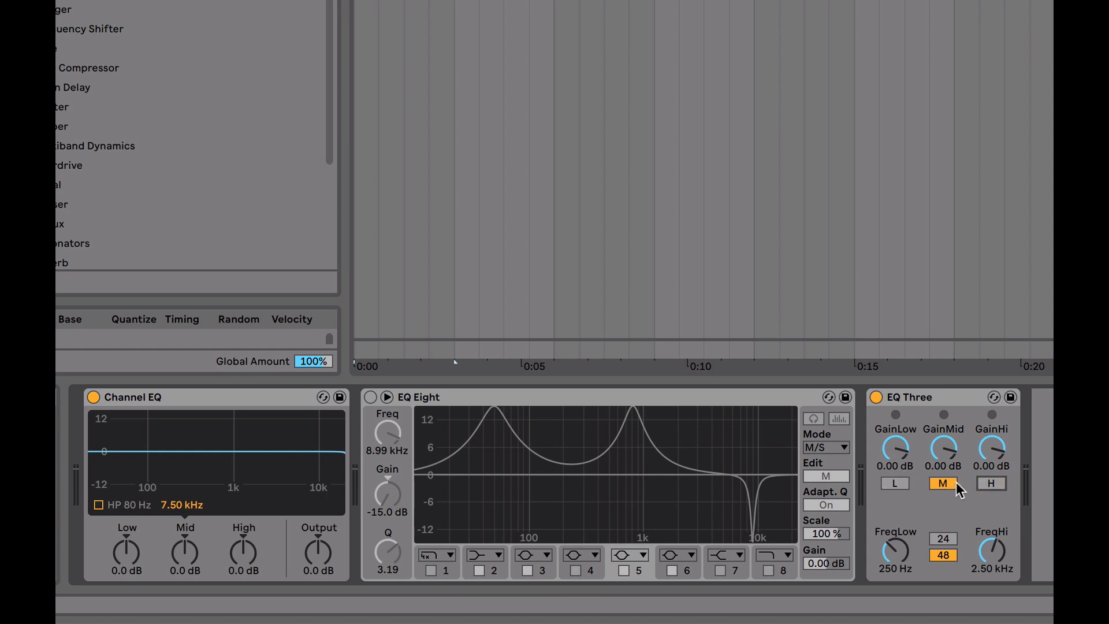
Step: Set the EQ Three's FreqLow to 241 Hz and FreqHi to 3.48 kHz while auditioning the isolated mid band
key("space")
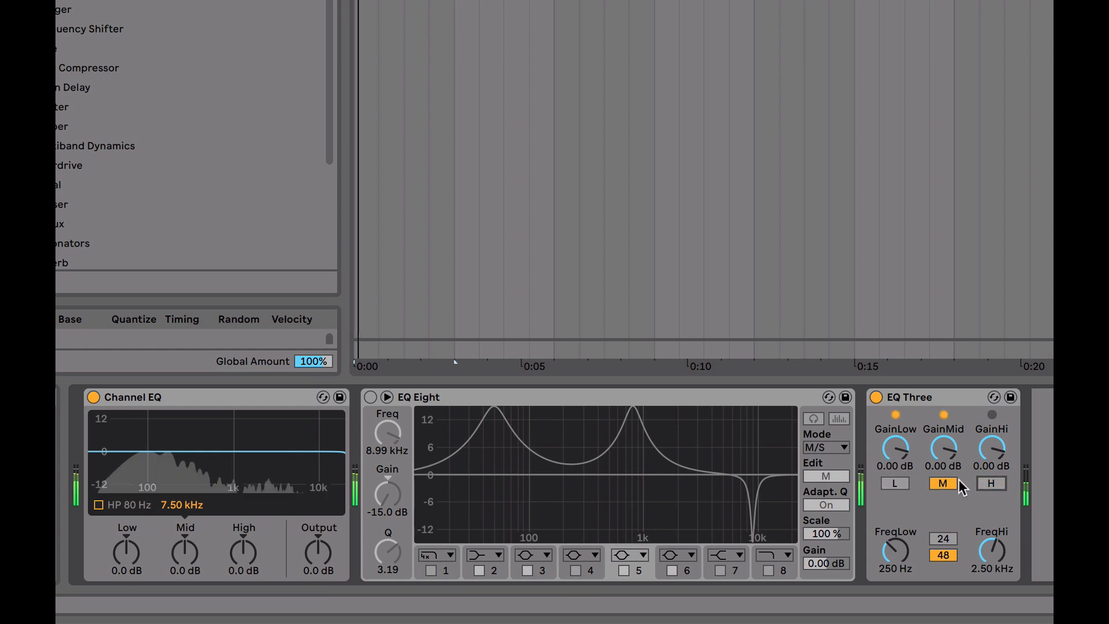
mouse_move(896, 550)
left_mouse_down()
mouse_move(896, 569)
mouse_move(896, 536)
left_mouse_up()
key("space")
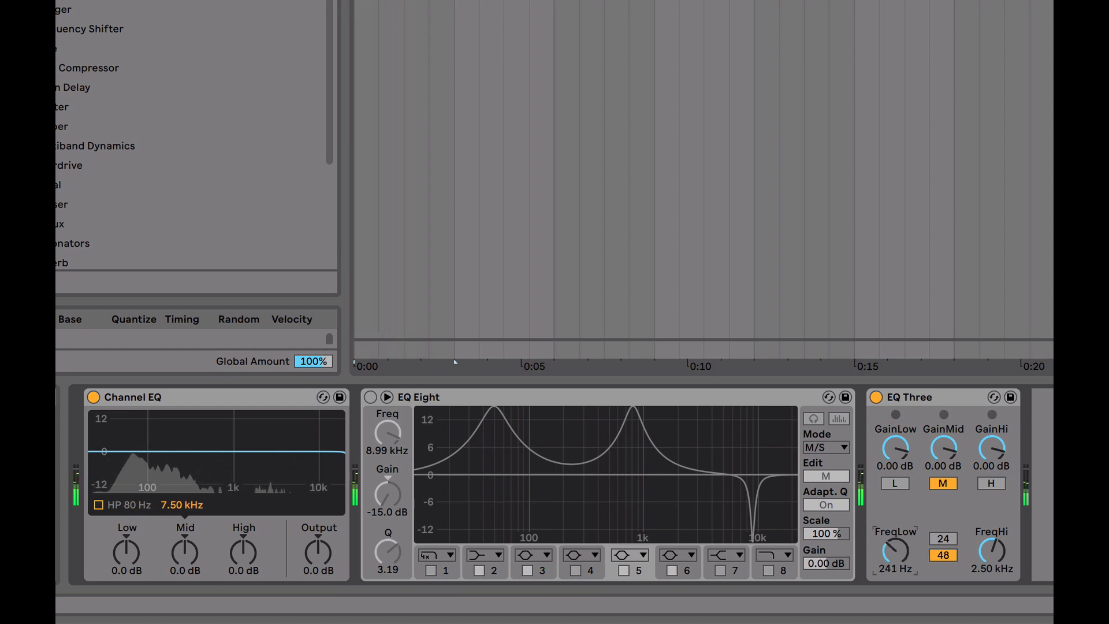
left_click_drag(989, 556, 989, 526)
key("space")
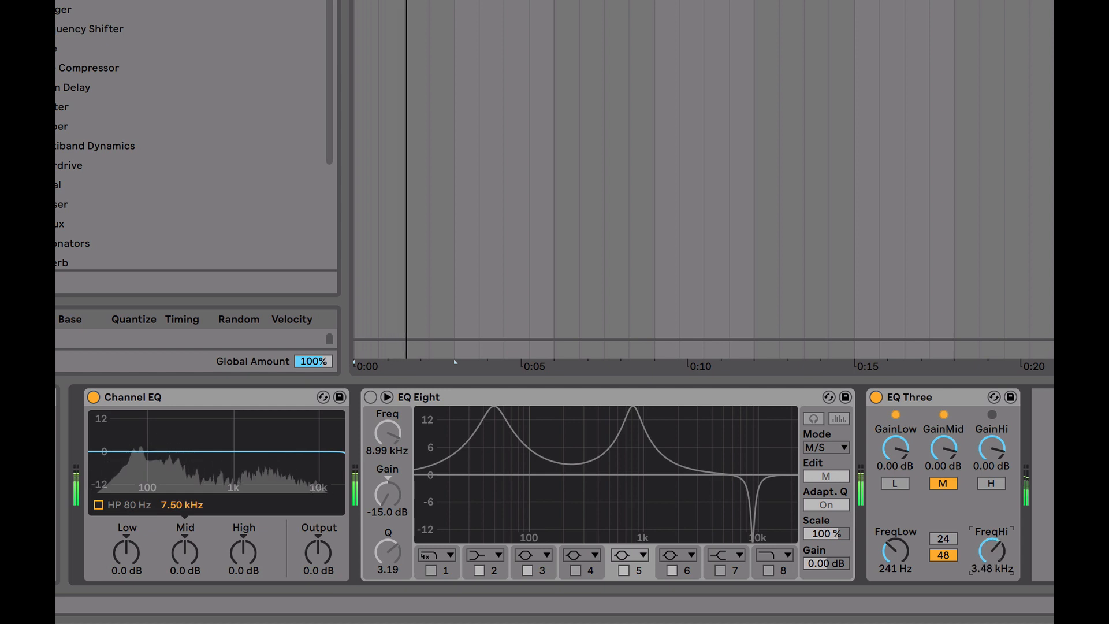
key("space")
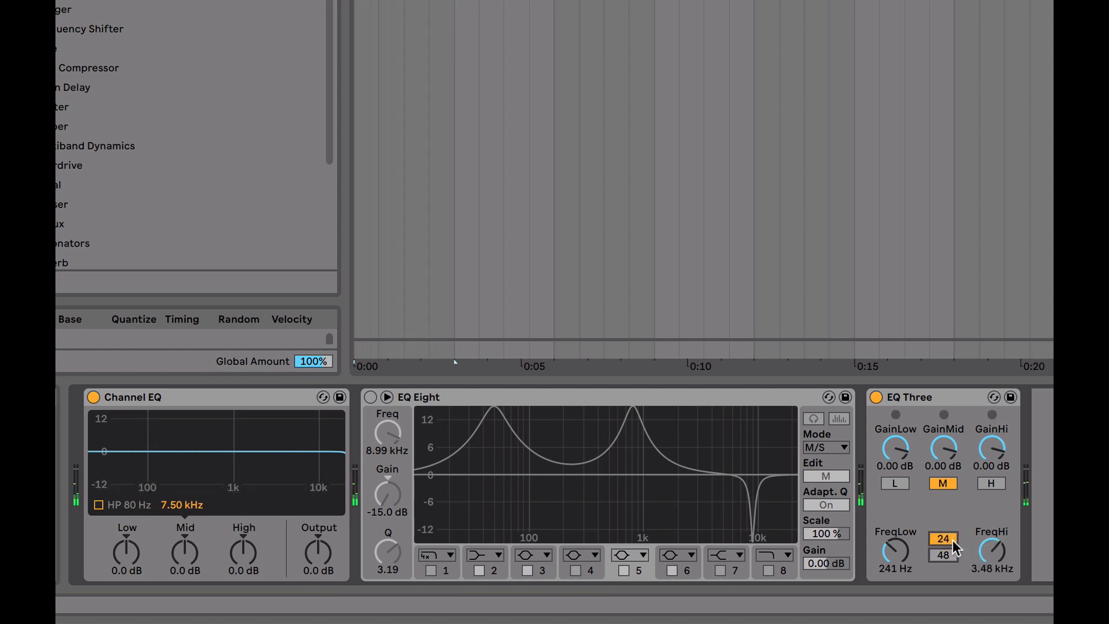
Step: Audition the EQ Three's 24 and 48 slopes, keep 48, and raise FreqHi to 4.80 kHz
left_click(951, 539)
key("space")
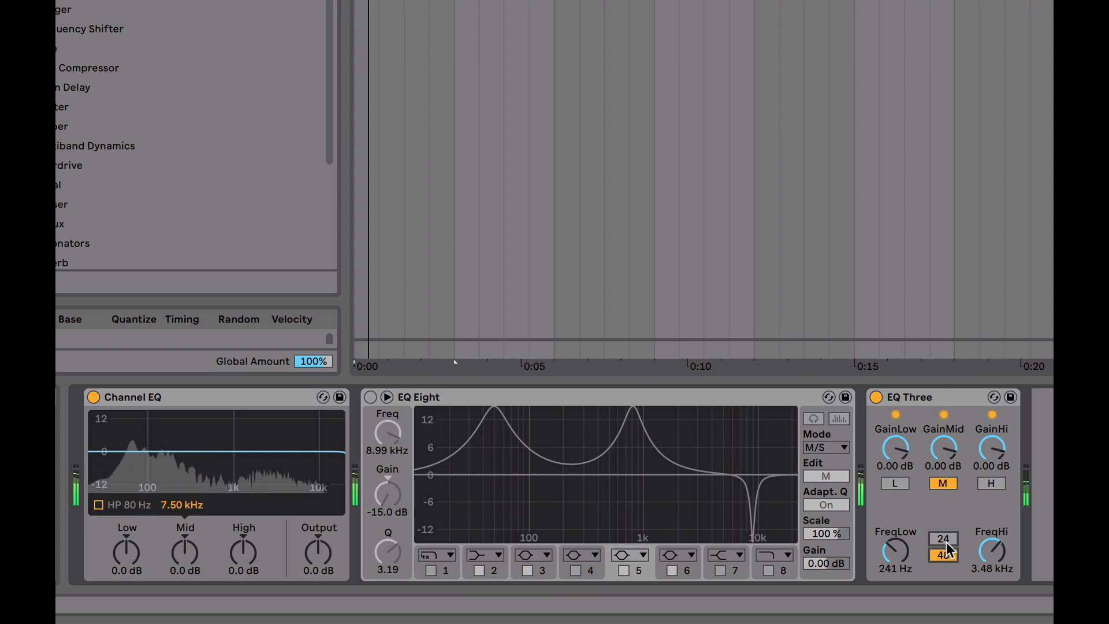
key("space")
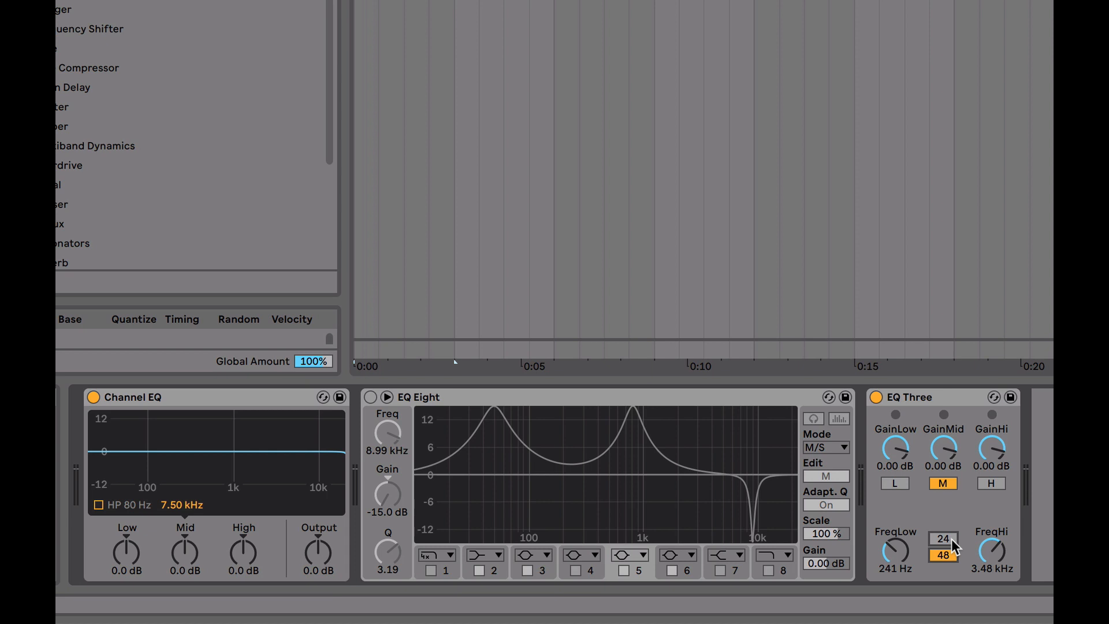
key("space")
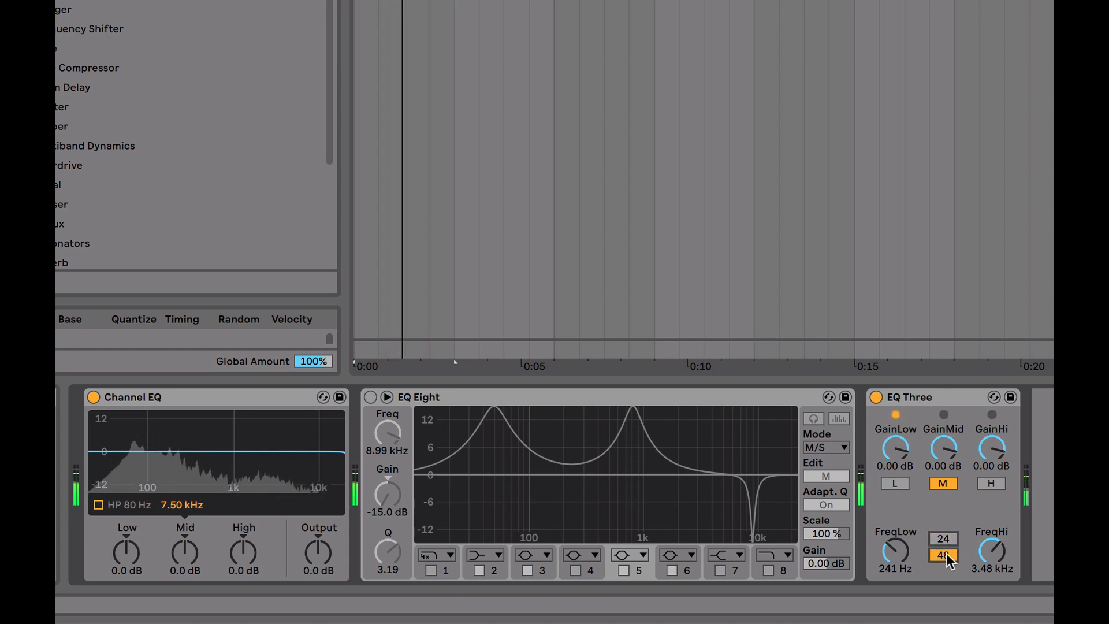
key("space")
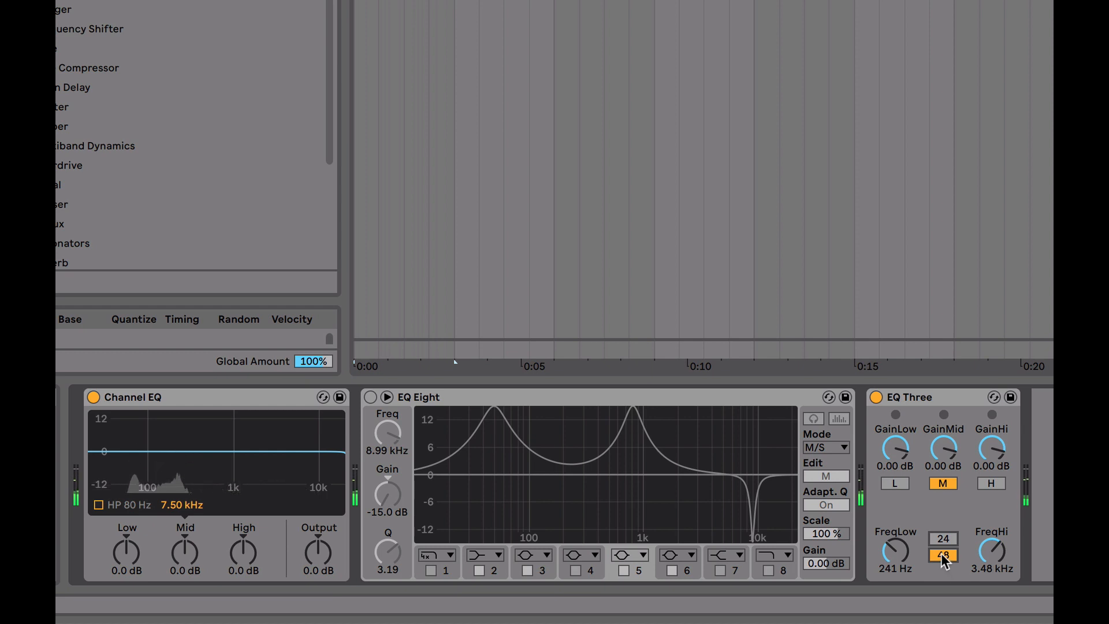
left_click_drag(990, 554, 986, 571)
key("space")
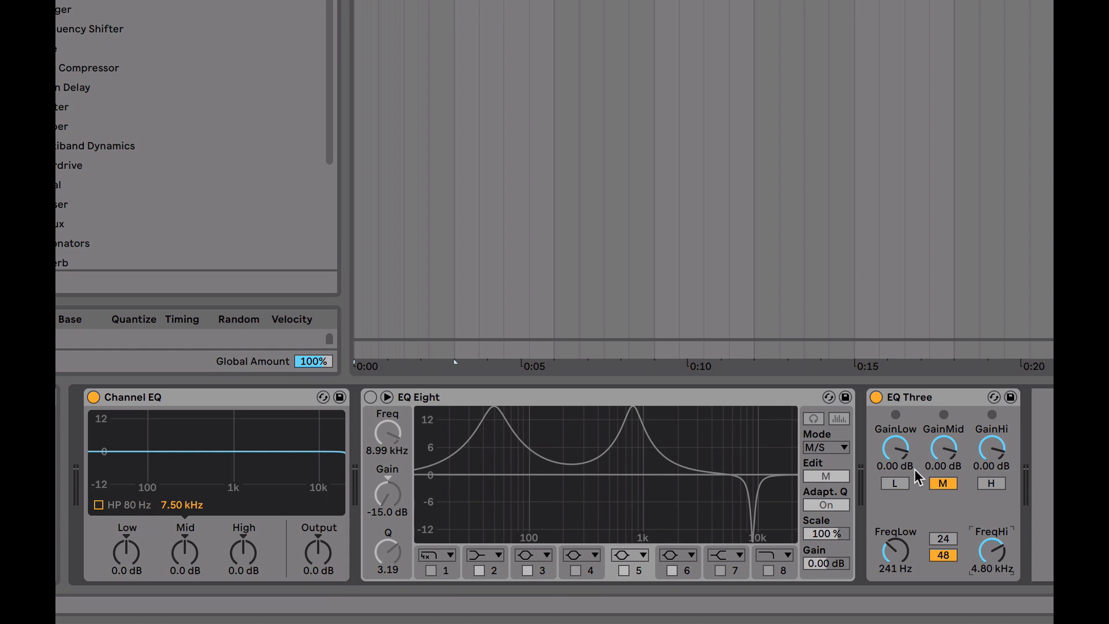
Step: Turn the EQ Eight back on and disable bands 3, 5 and 6, keeping only band 2 active
left_click(480, 569)
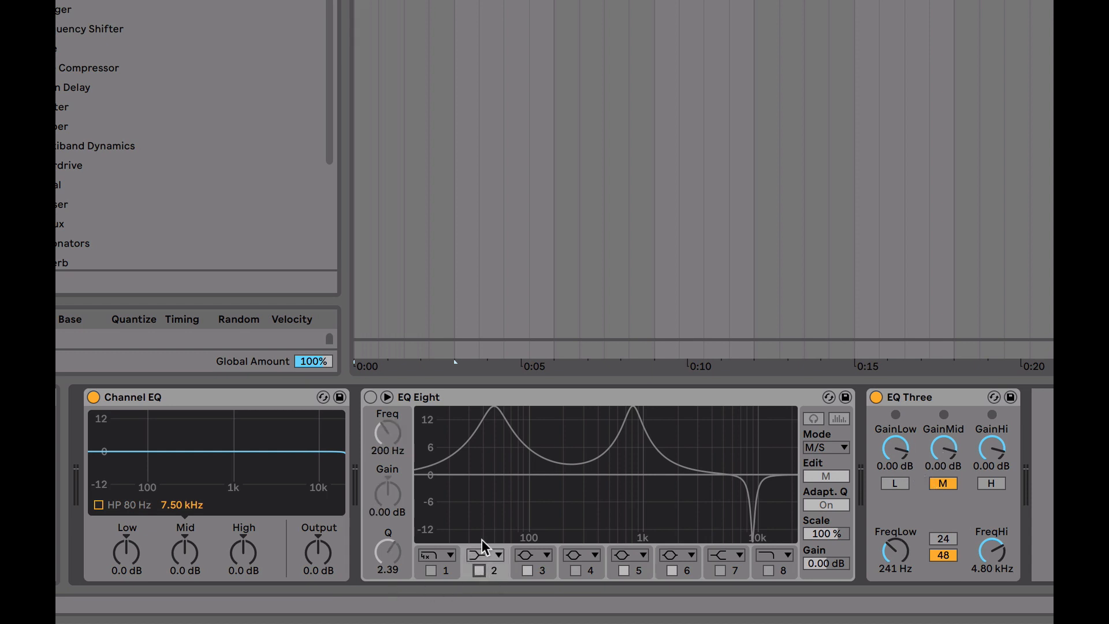
left_click(368, 396)
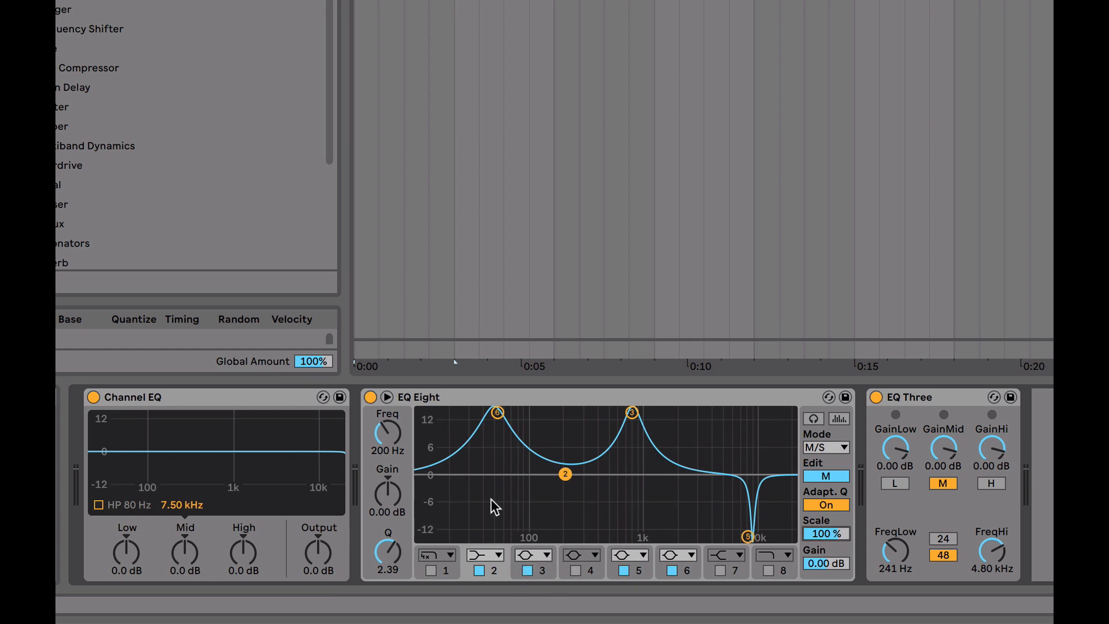
left_click(478, 570)
left_click(500, 570)
left_click(527, 570)
left_click(623, 570)
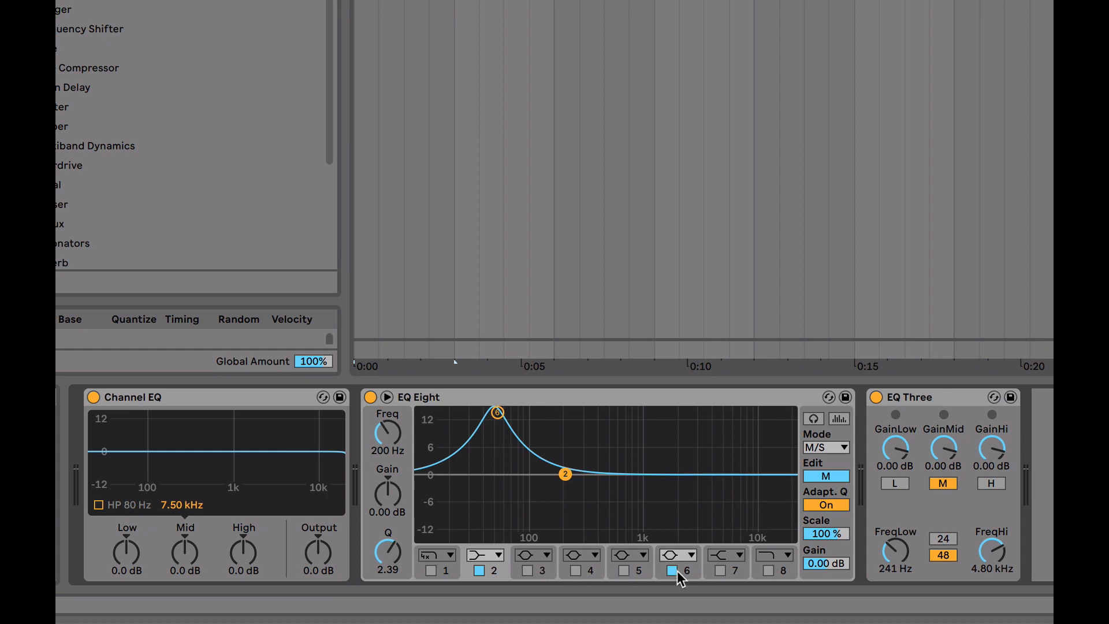
left_click(672, 571)
Step: Move EQ Eight band 2 through a 15.0 dB cut at 84.3 Hz to -0.62 dB at 100 Hz, and delete the EQ Eight
left_click_drag(566, 473, 524, 534)
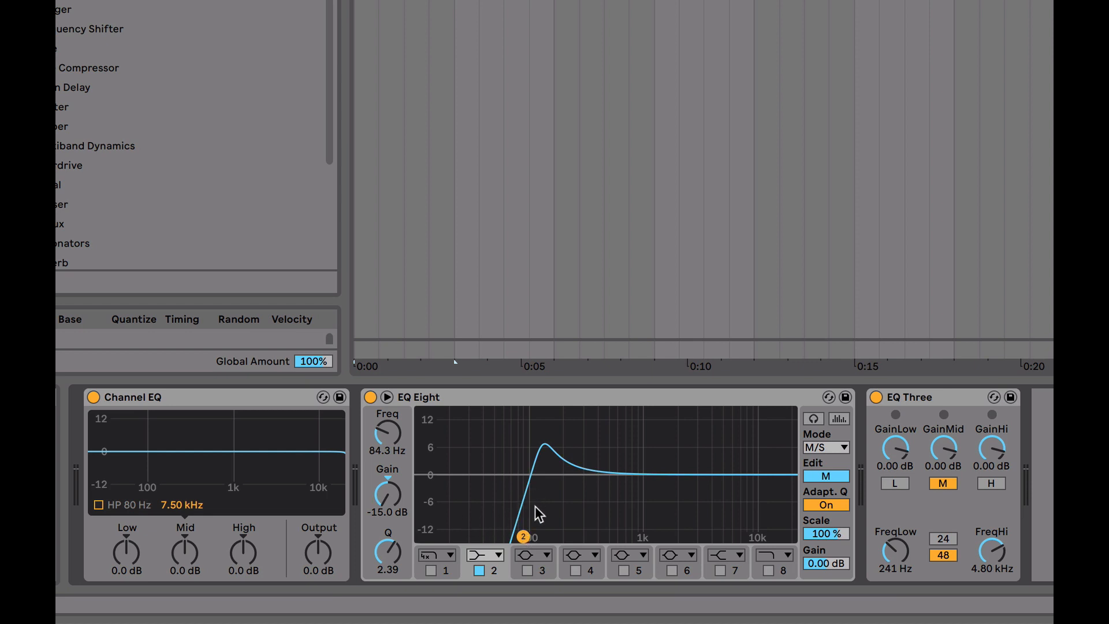
left_click_drag(522, 536, 529, 481)
left_click(497, 399)
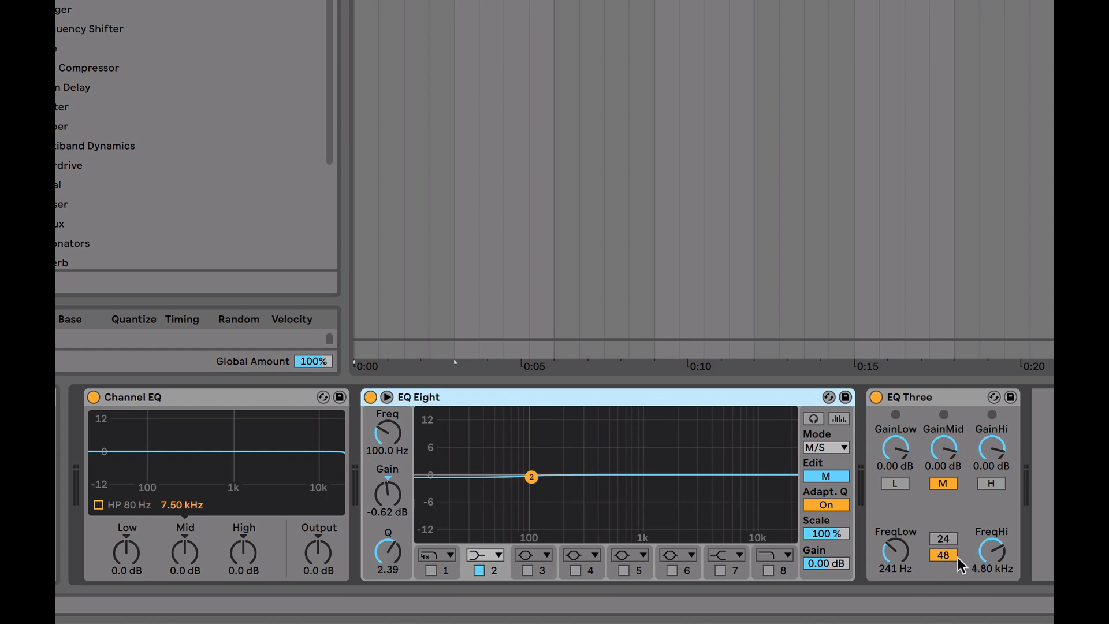
key("Delete")
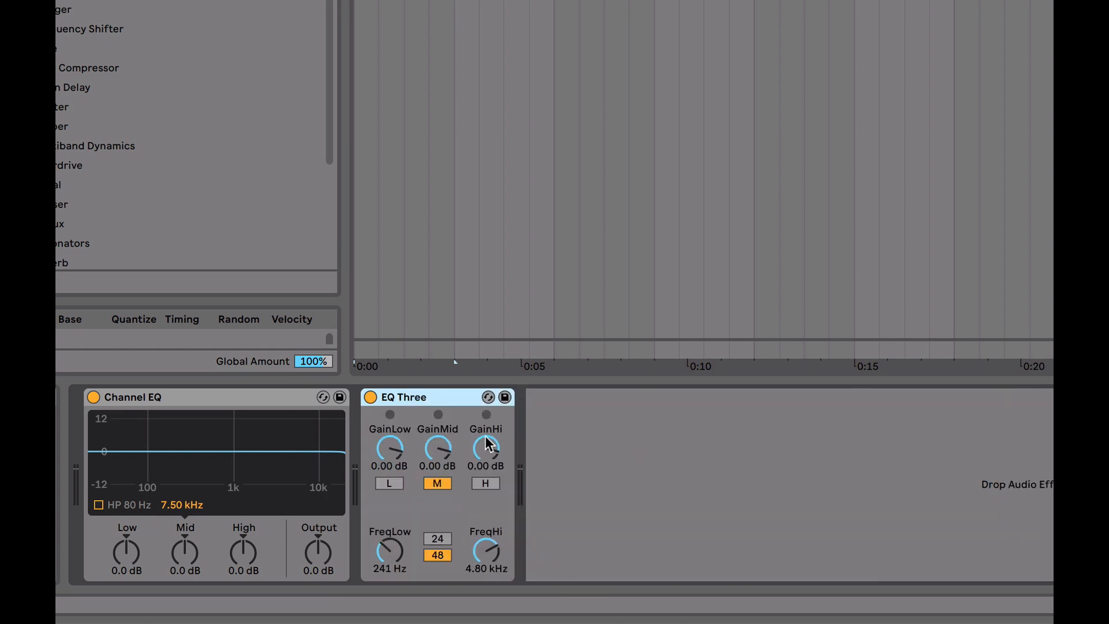
Step: Compare the Channel EQ with the EQ Three, and set the EQ Three's FreqLow to 144 Hz and FreqHi to 6.39 kHz
left_click(278, 396)
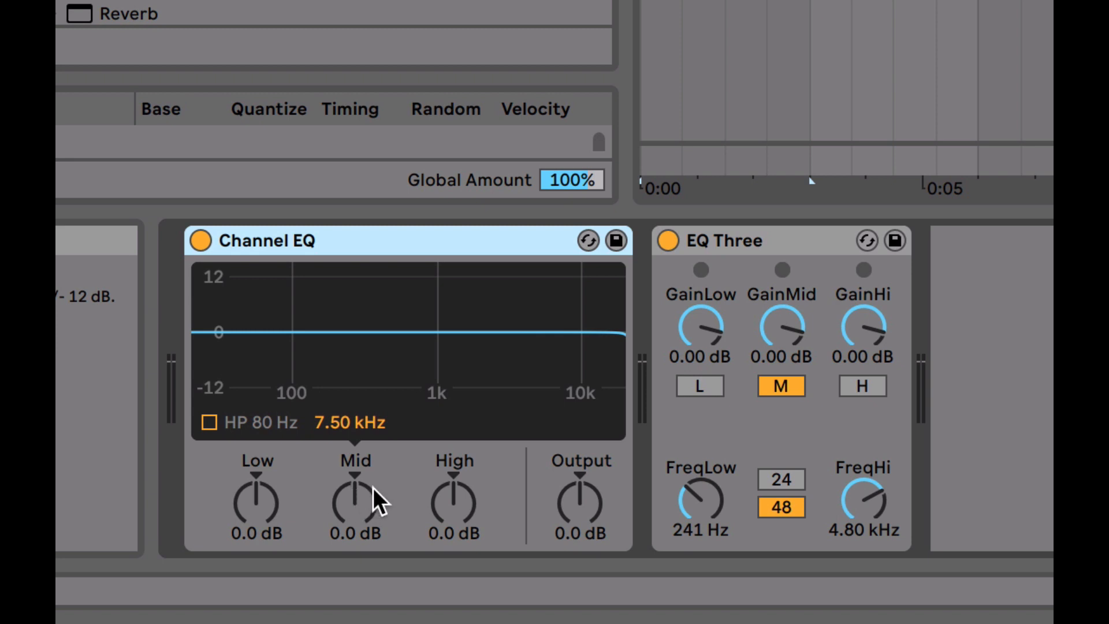
left_click(745, 239)
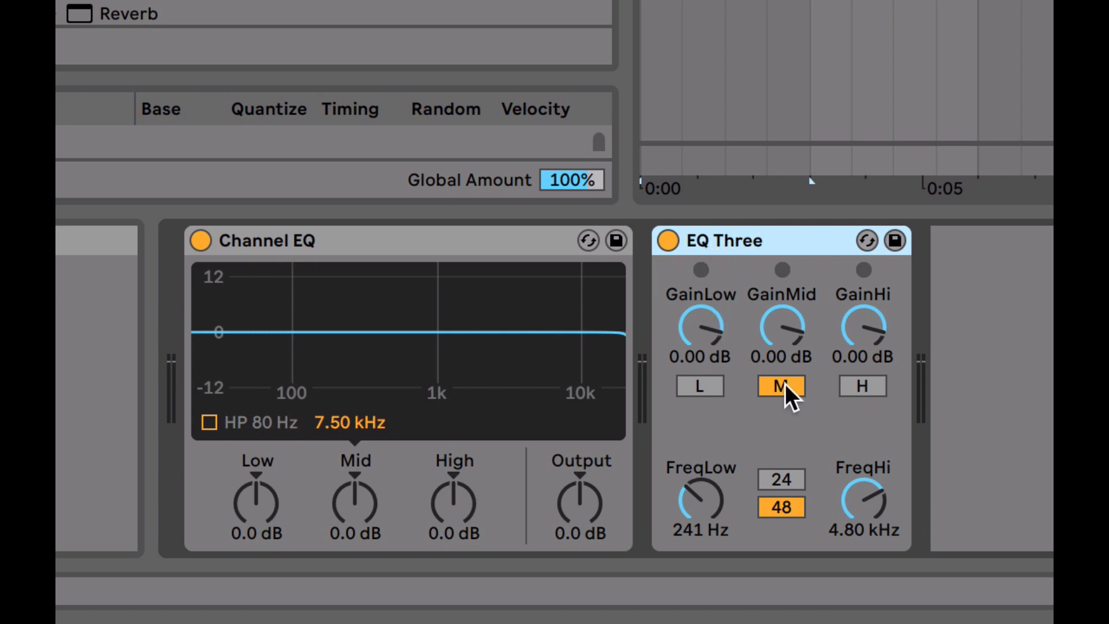
left_click_drag(719, 497, 719, 526)
left_click_drag(836, 529, 861, 498)
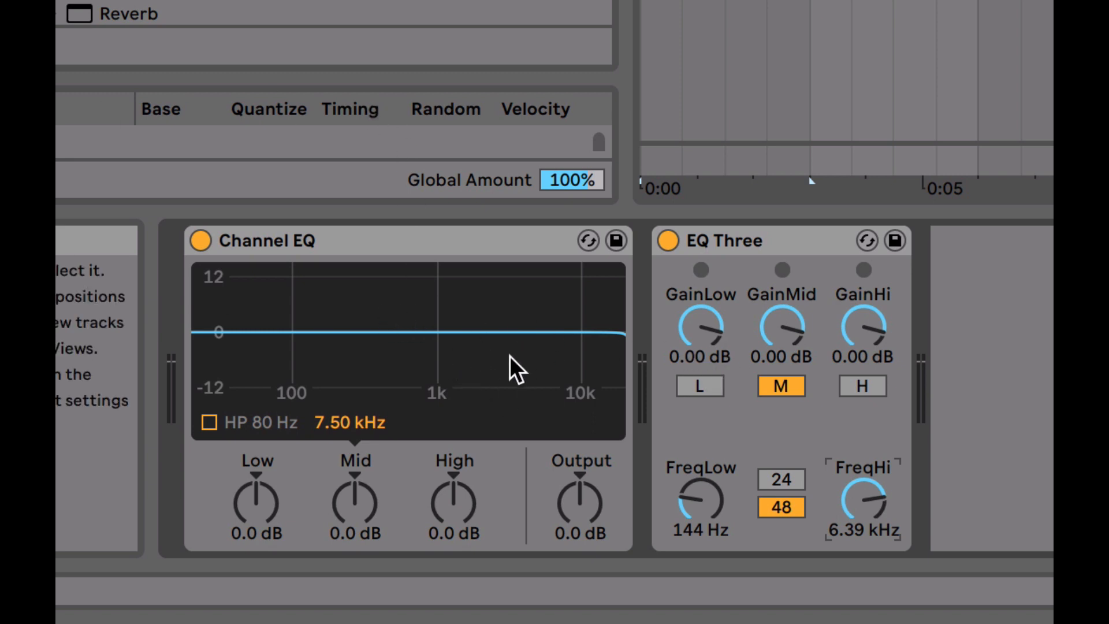
Step: Remove the EQ Three from the device chain, keeping the Channel EQ
left_click(481, 241)
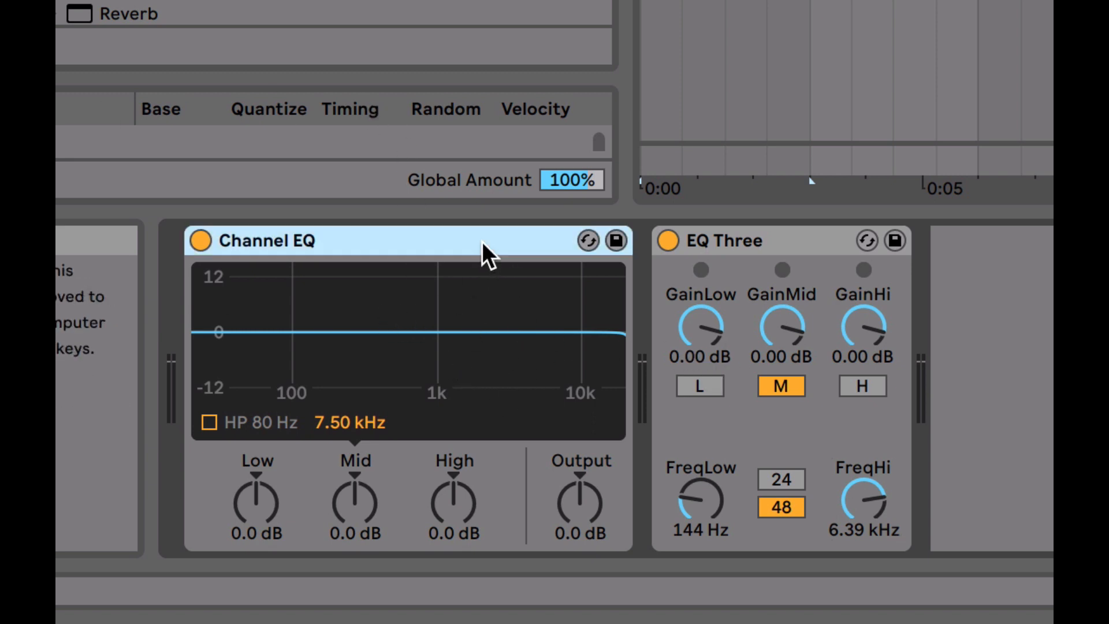
left_click(724, 238, "shift")
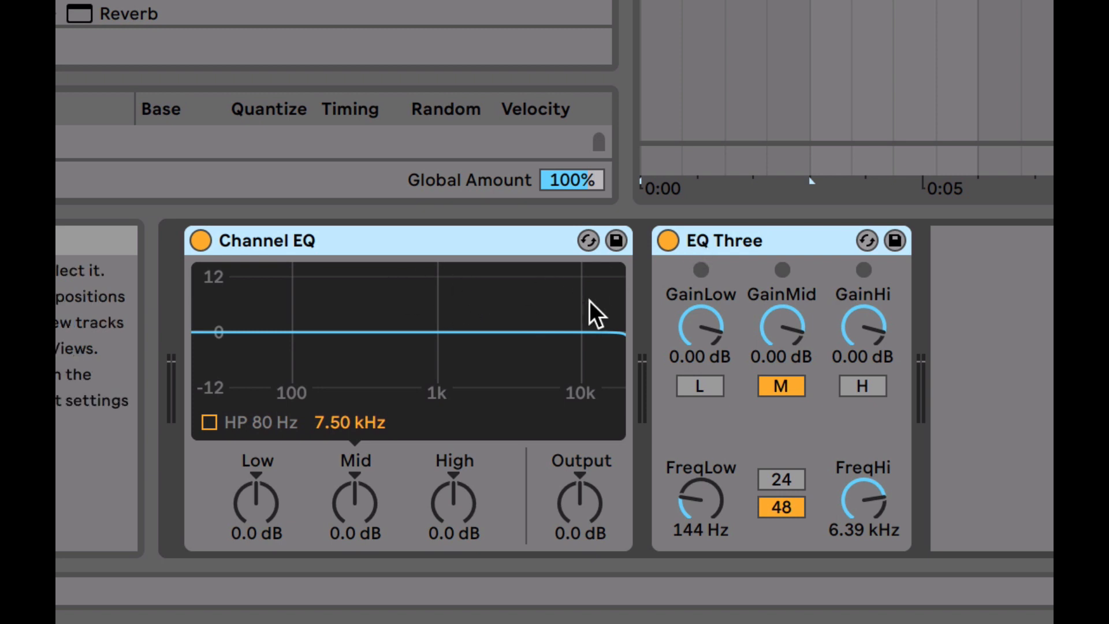
left_click(672, 261)
key("Delete")
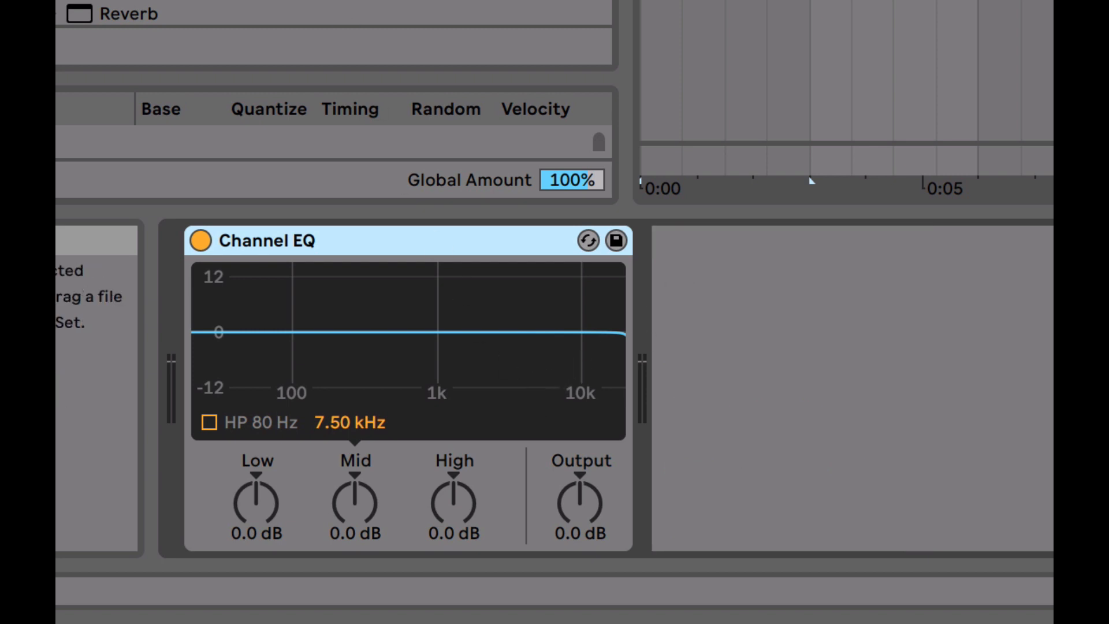
Step: Add a Channel EQ at the end of the chain, and audition a low boost of about 3.6 dB on the first Channel EQ
double_click(129, 1)
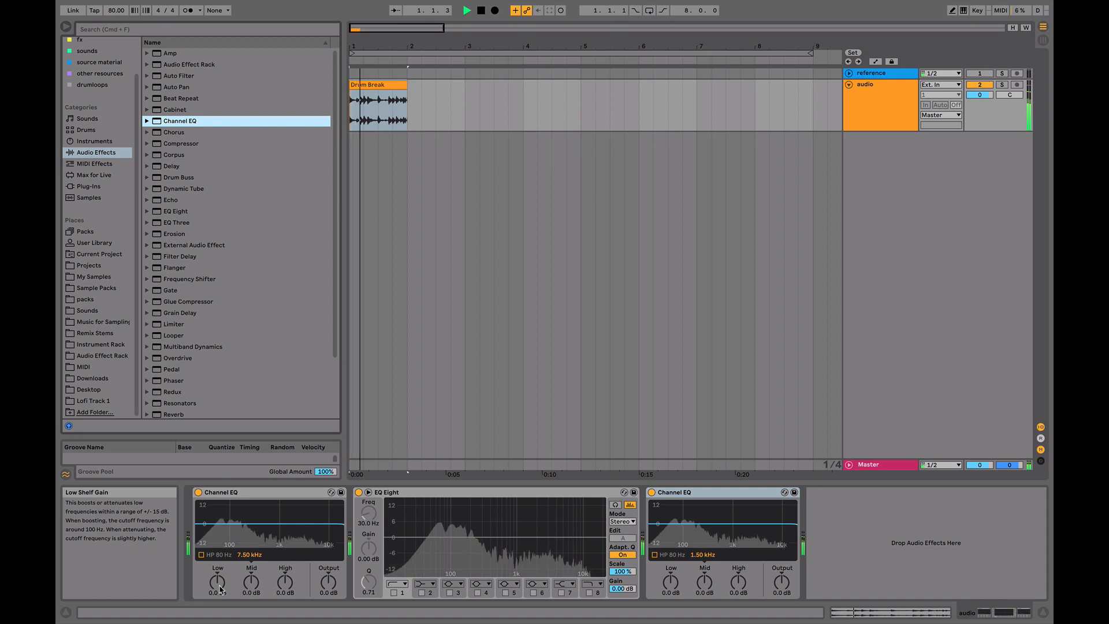
left_click_drag(220, 589, 220, 582)
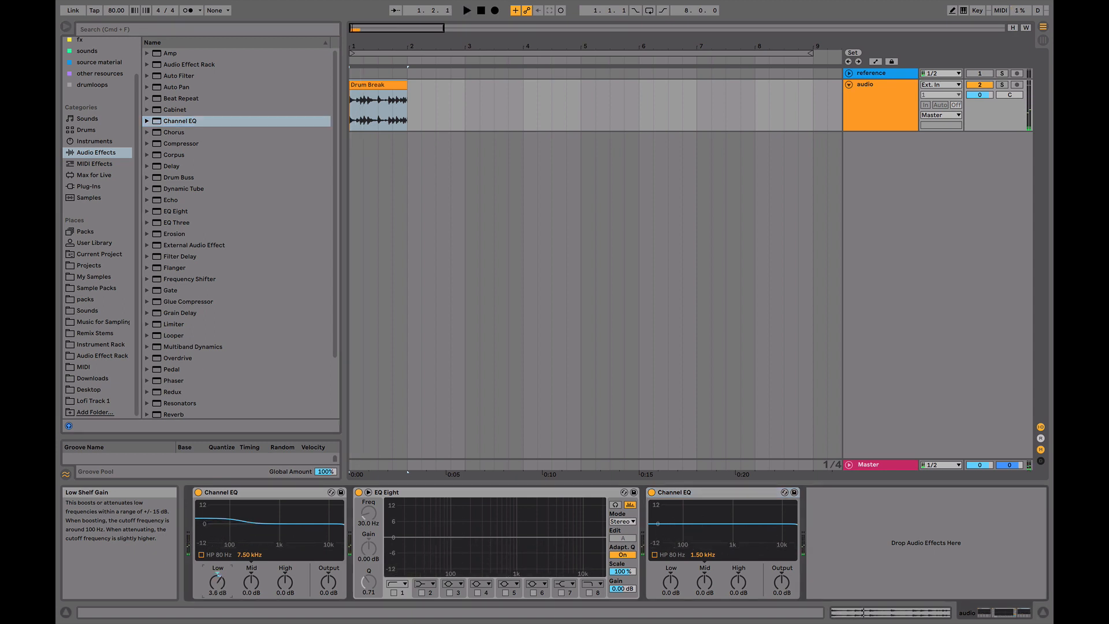
key("space")
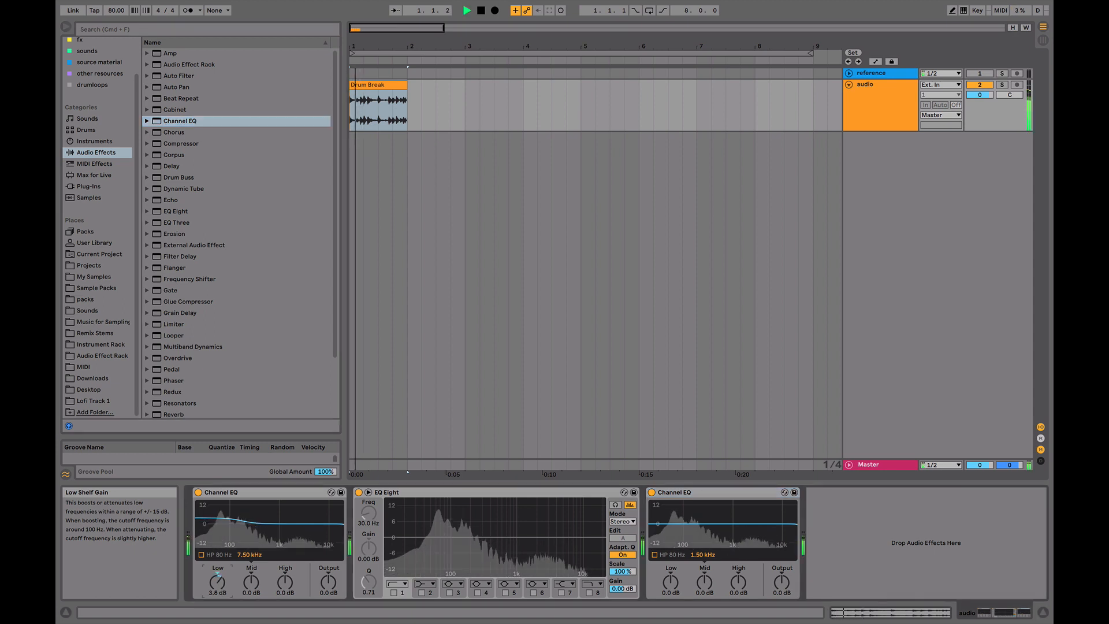
Step: Boost the first Channel EQ's low band to 5.7 dB and set its high band to 0.3 dB during playback
left_click_drag(220, 583, 219, 585)
key("space")
left_click_drag(286, 590, 286, 574)
key("space")
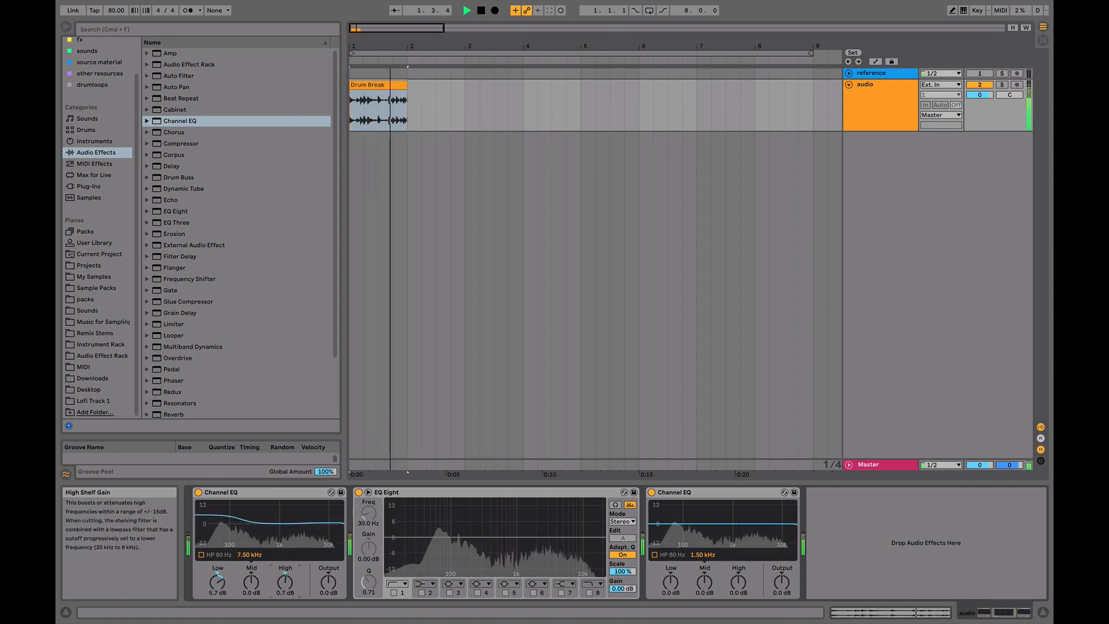
left_click_drag(286, 583, 286, 586)
key("space")
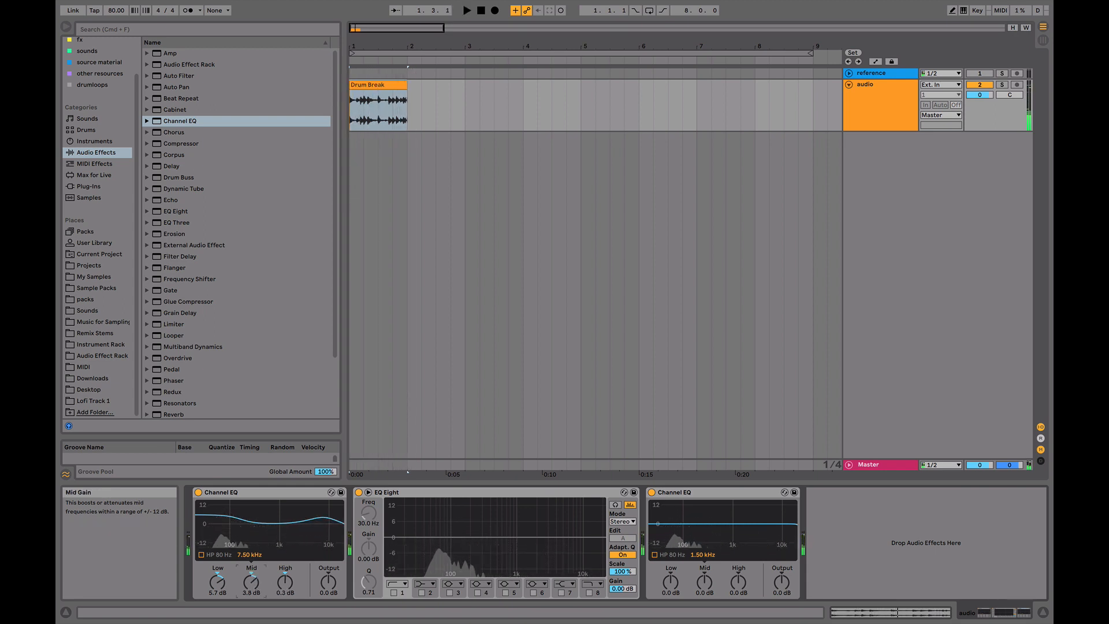
Step: Set the first Channel EQ's mid frequency to 3.04 kHz and its mid gain to -2.9 dB
left_click_drag(250, 554, 253, 584)
key("space")
key("space")
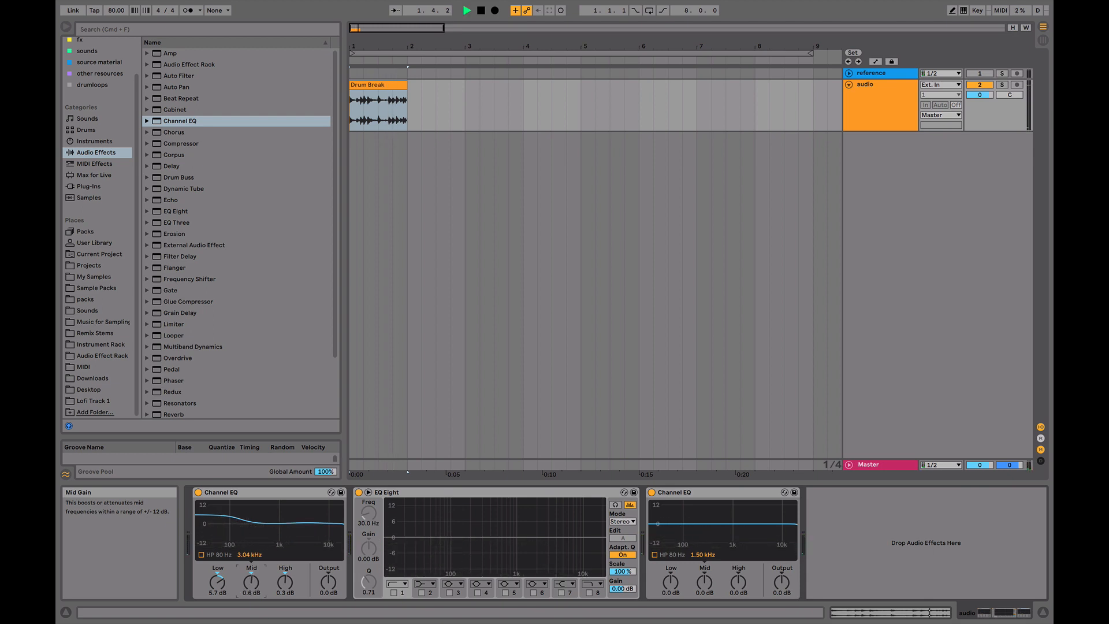
left_click_drag(251, 581, 251, 598)
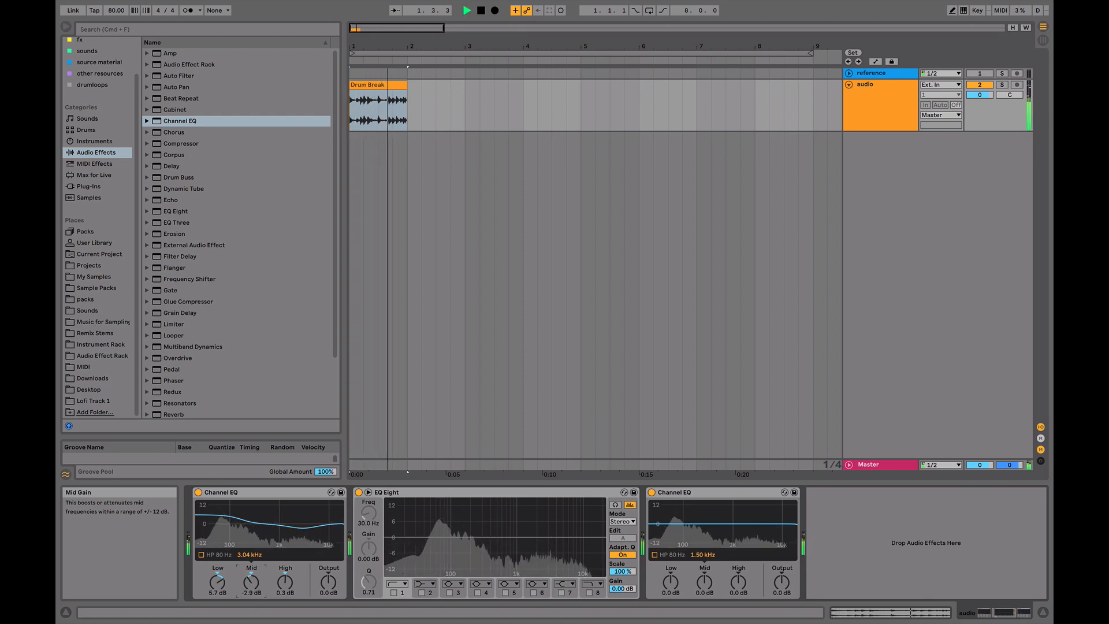
key("space")
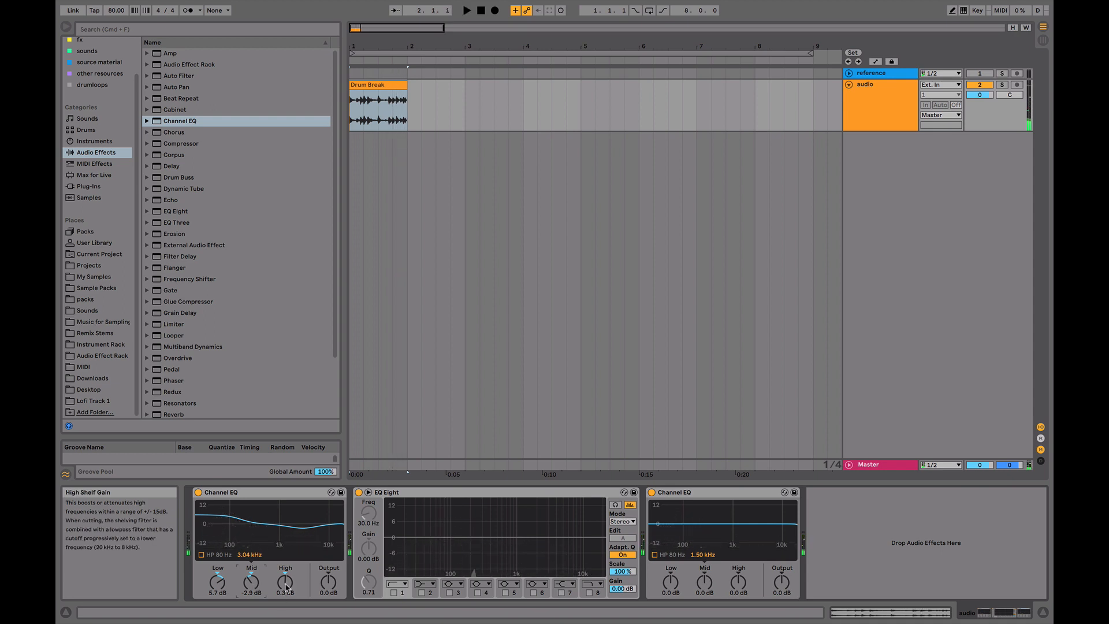
Step: Raise the first Channel EQ's high gain to 2.4 dB while auditioning the drum break
key("space")
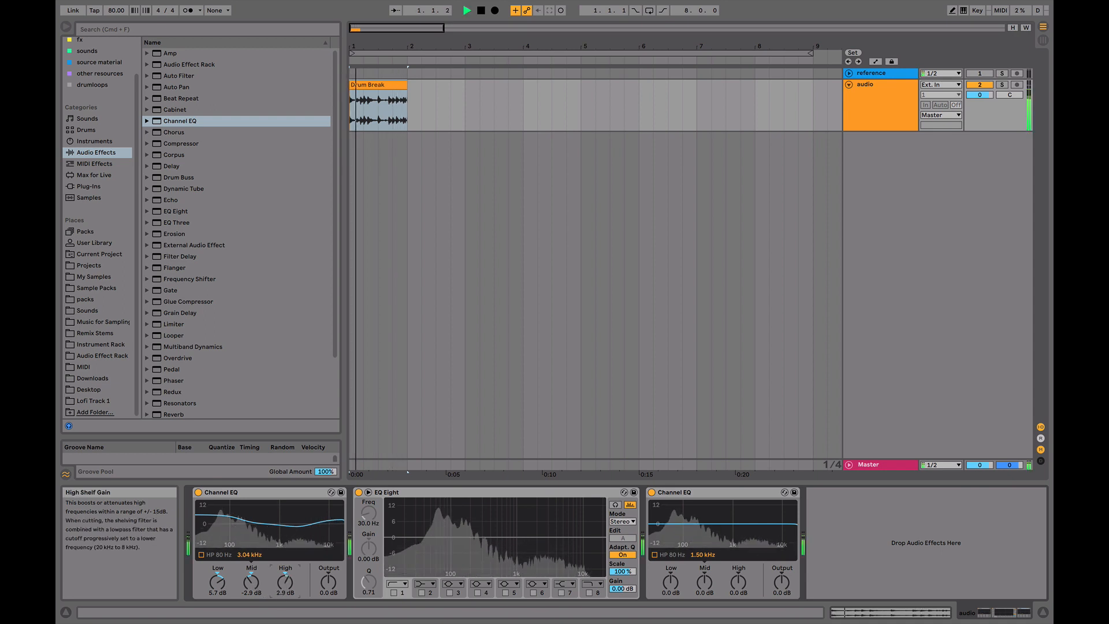
left_click_drag(285, 581, 285, 585)
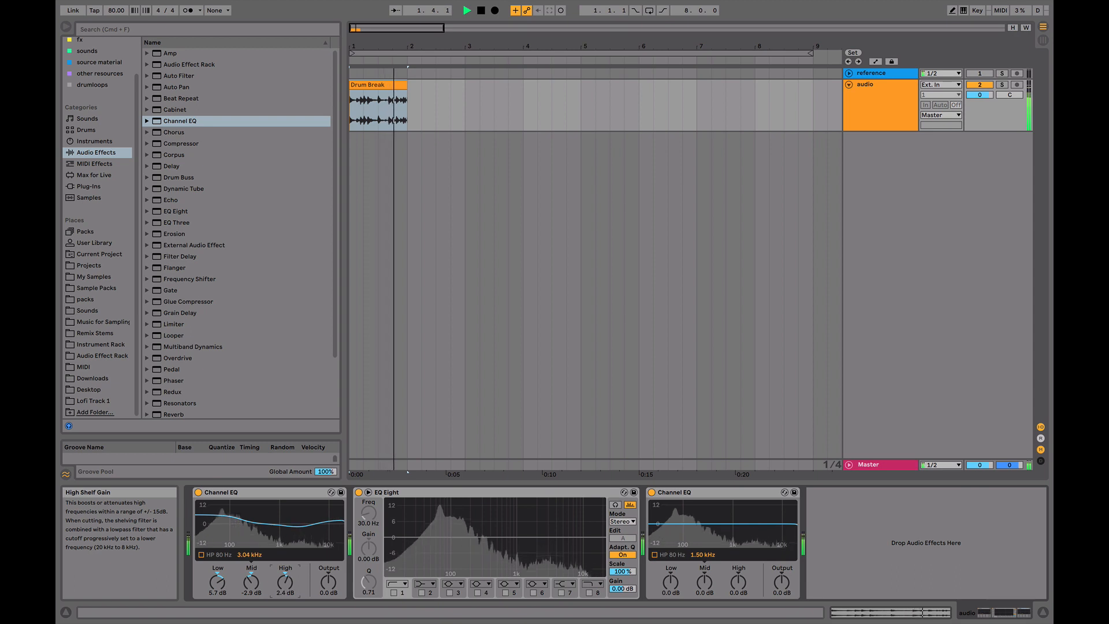
key("space")
Step: Compare the drum break with the first Channel EQ bypassed and active, leaving the device switched on
key("space")
left_click(198, 492)
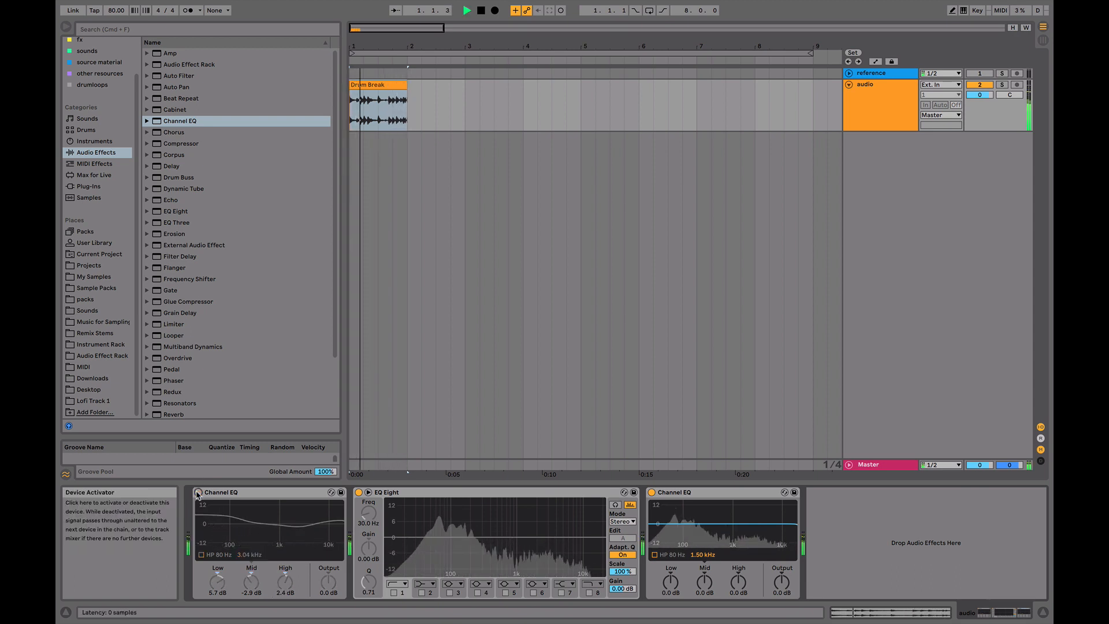
left_click(198, 493)
key("space")
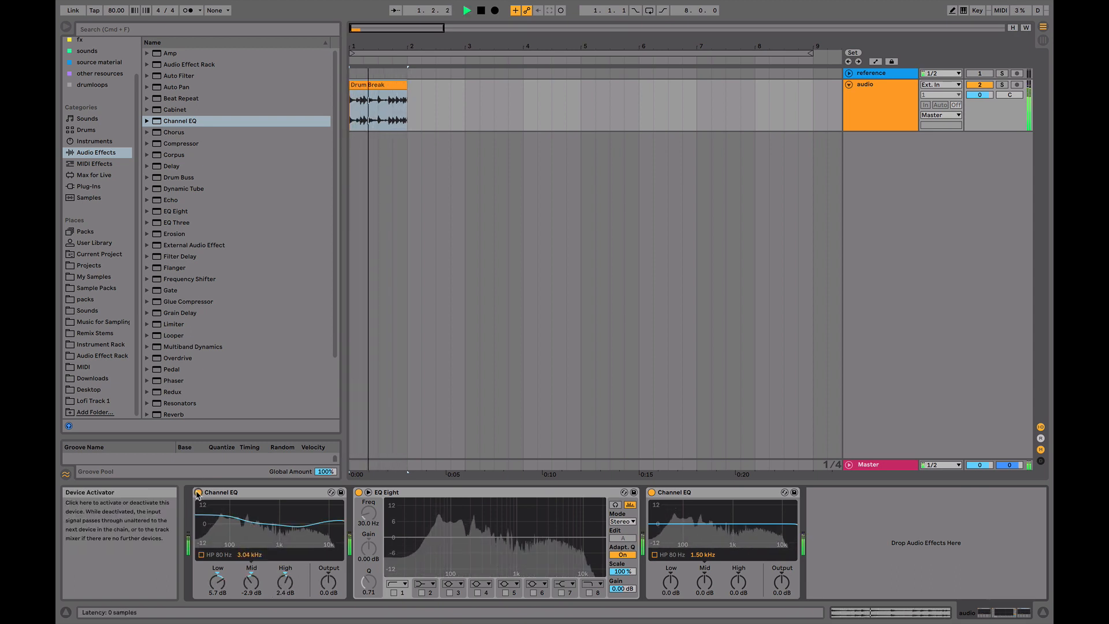
key("space")
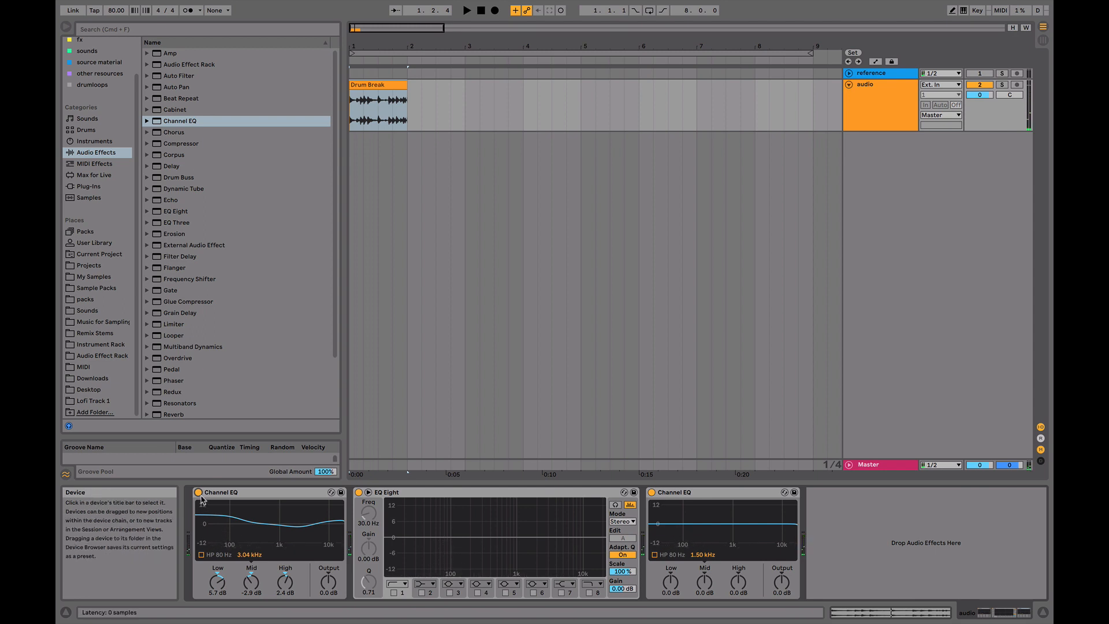
key("space")
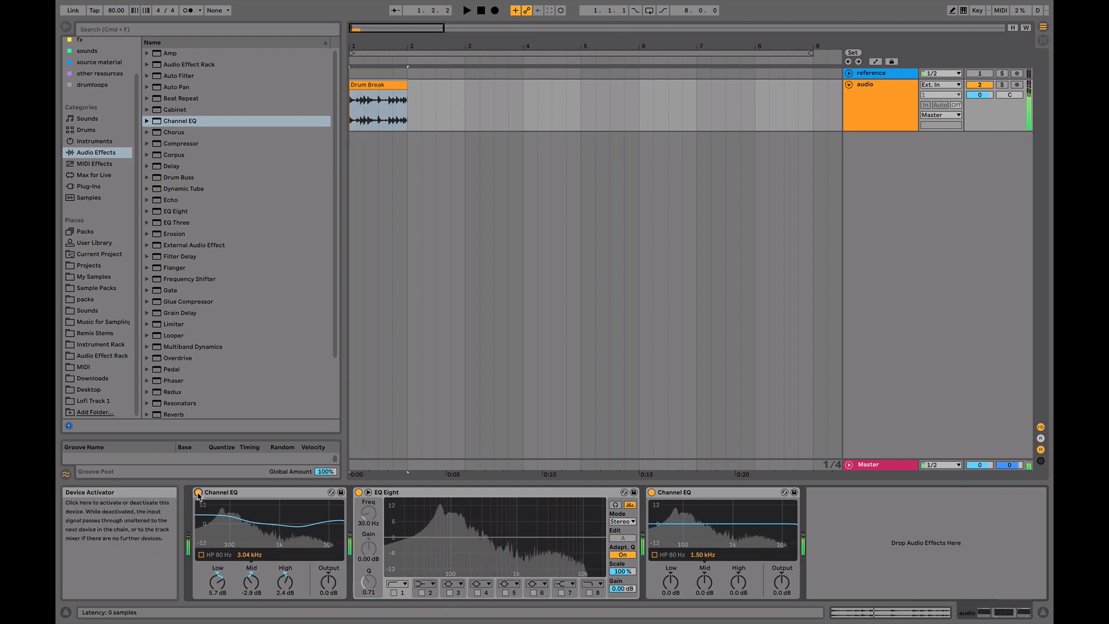
key("space")
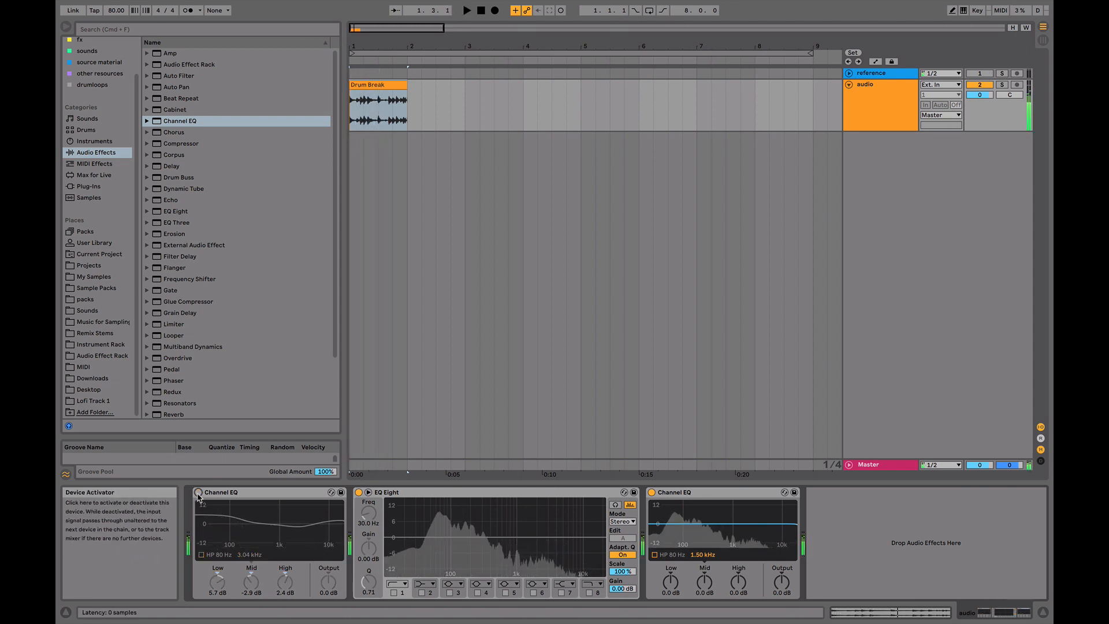
key("space")
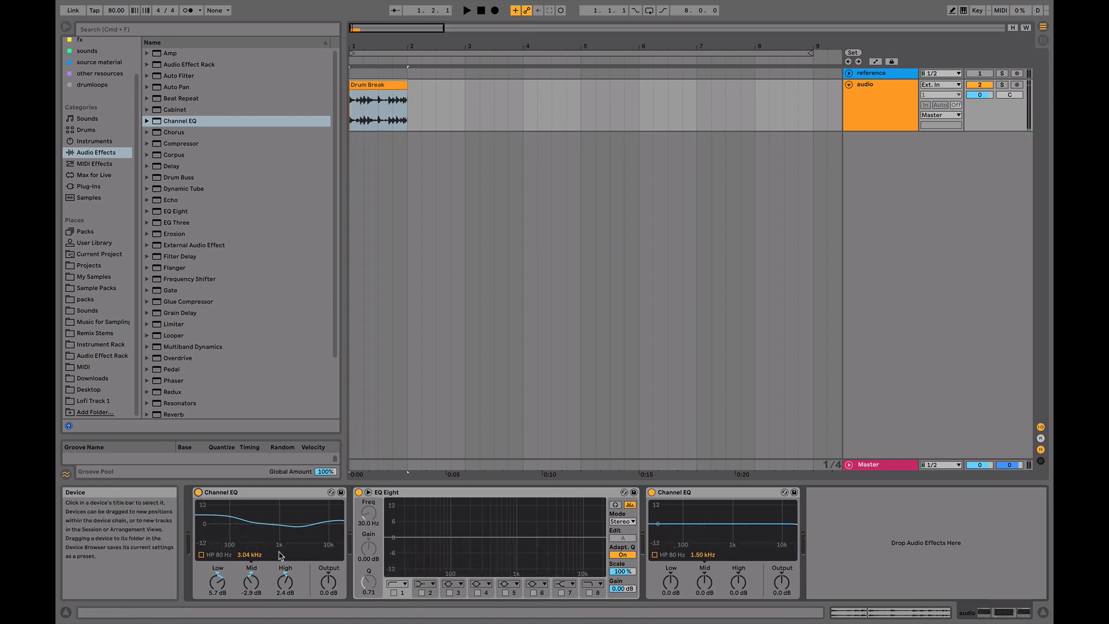
key("space")
left_click(199, 492)
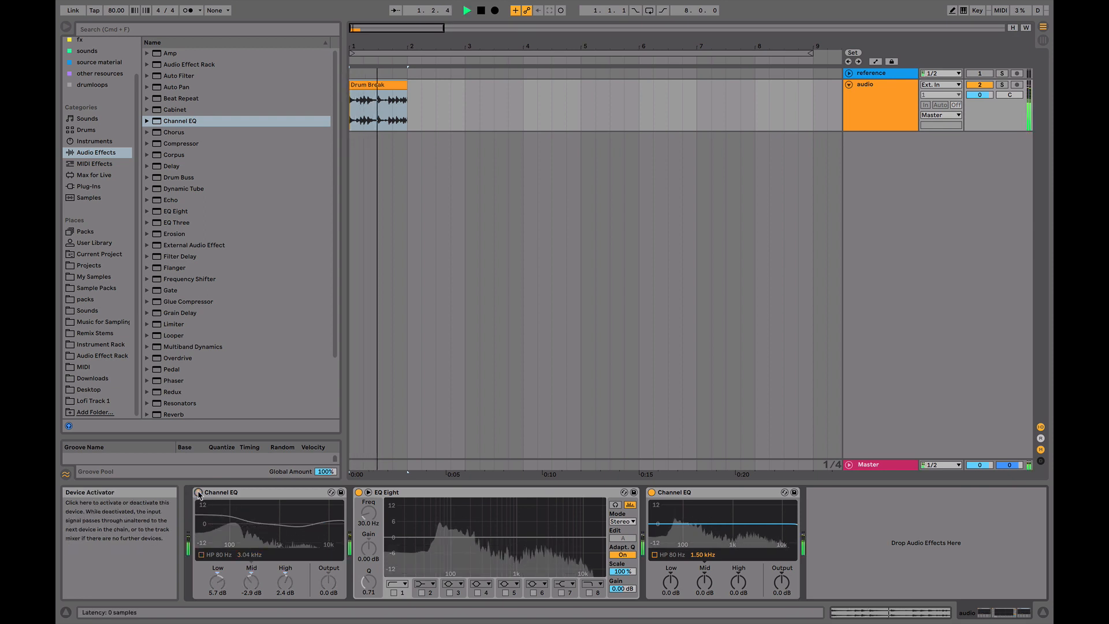
left_click(198, 492)
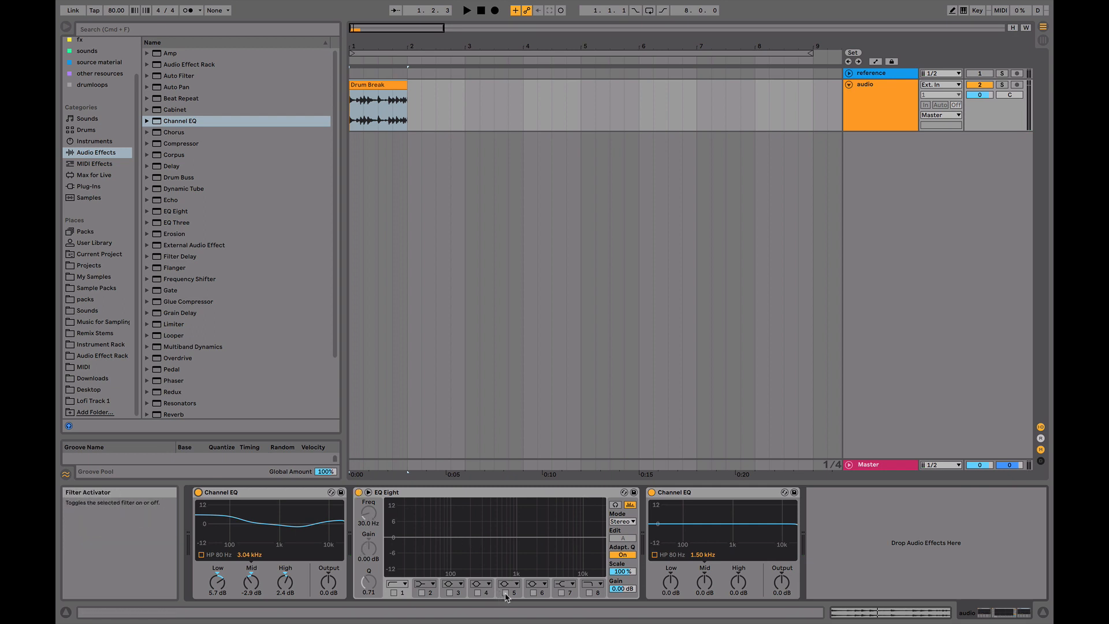
Step: Enable EQ Eight band 5, and delete the second Channel EQ from the end of the chain
key("space")
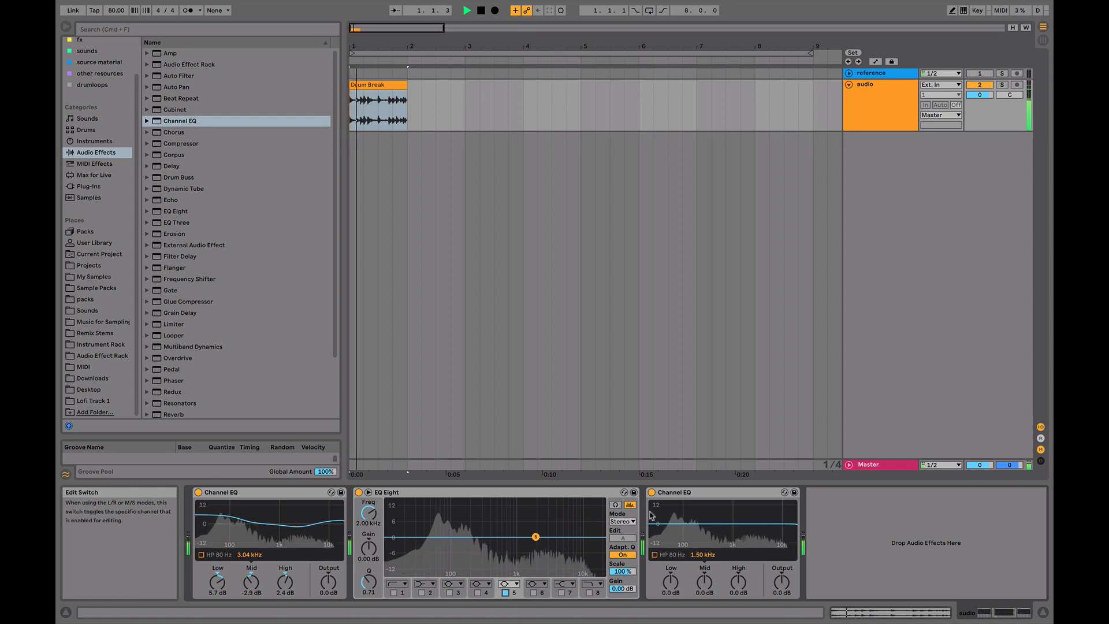
left_click(714, 492)
key("Delete")
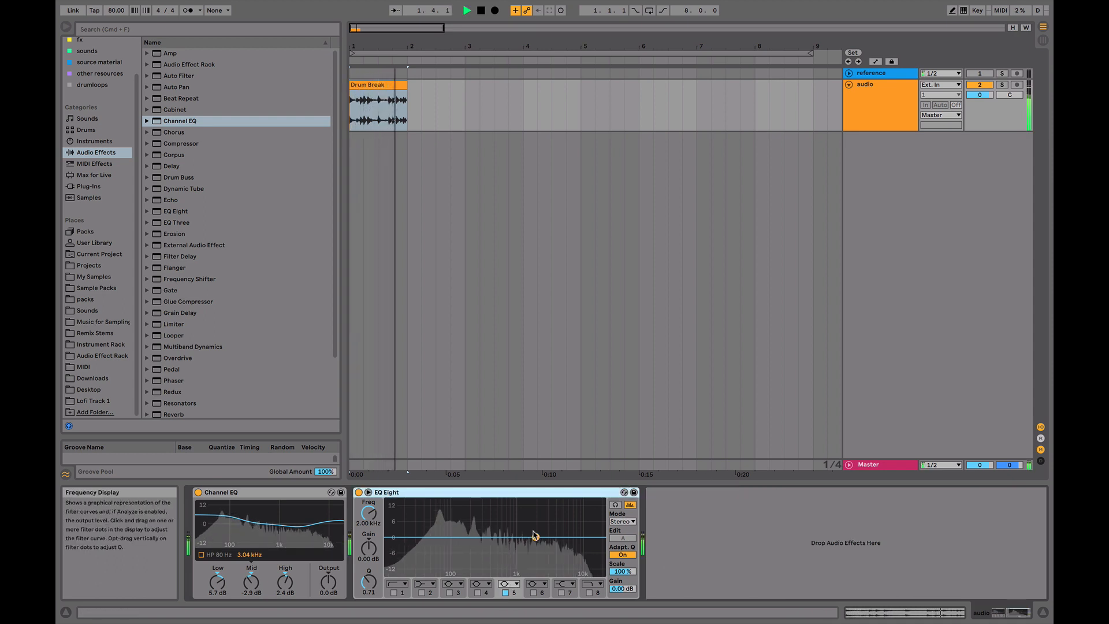
Step: Shape EQ Eight band 5 into a cut of about 4.1 dB at 220 Hz with a Q of 1.65
left_click_drag(535, 536, 474, 508)
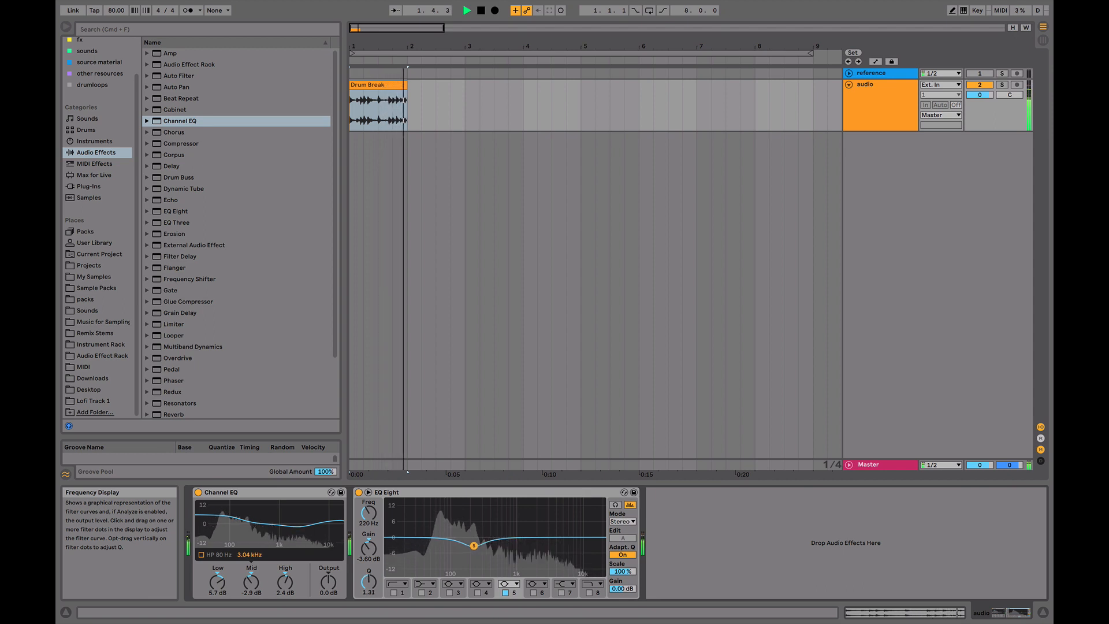
left_click_drag(473, 545, 474, 547)
key("space")
key("space")
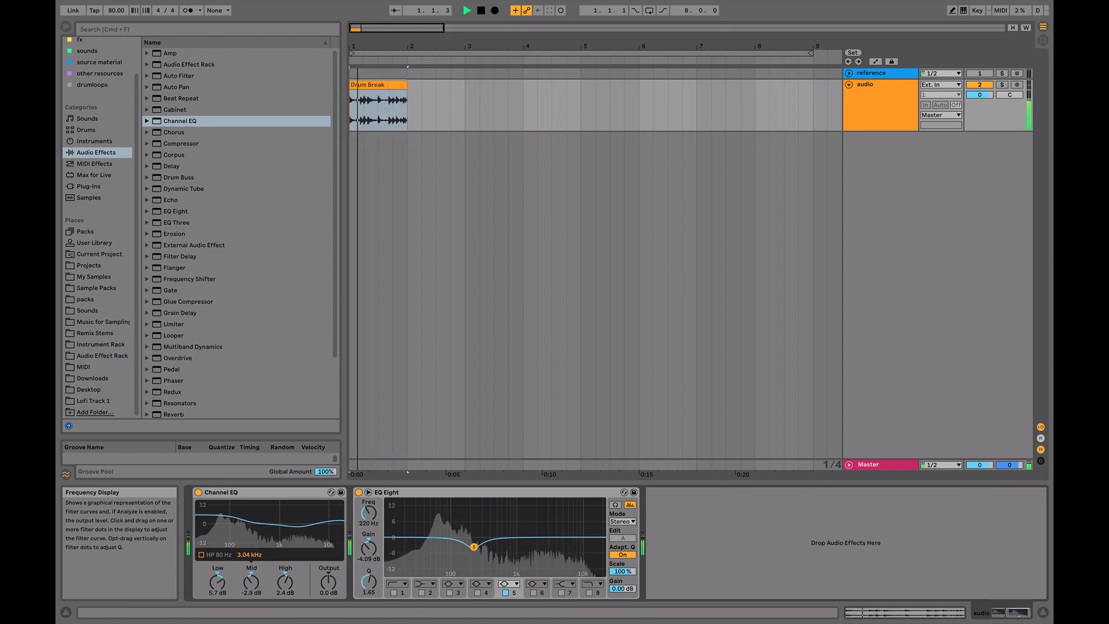
Step: Enable EQ Eight band 1 as a low cut and set its frequency to 48.0 Hz while auditioning
left_click(393, 592)
key("space")
key("space")
mouse_move(369, 513)
left_mouse_down()
mouse_move(368, 501)
mouse_move(369, 516)
left_mouse_up()
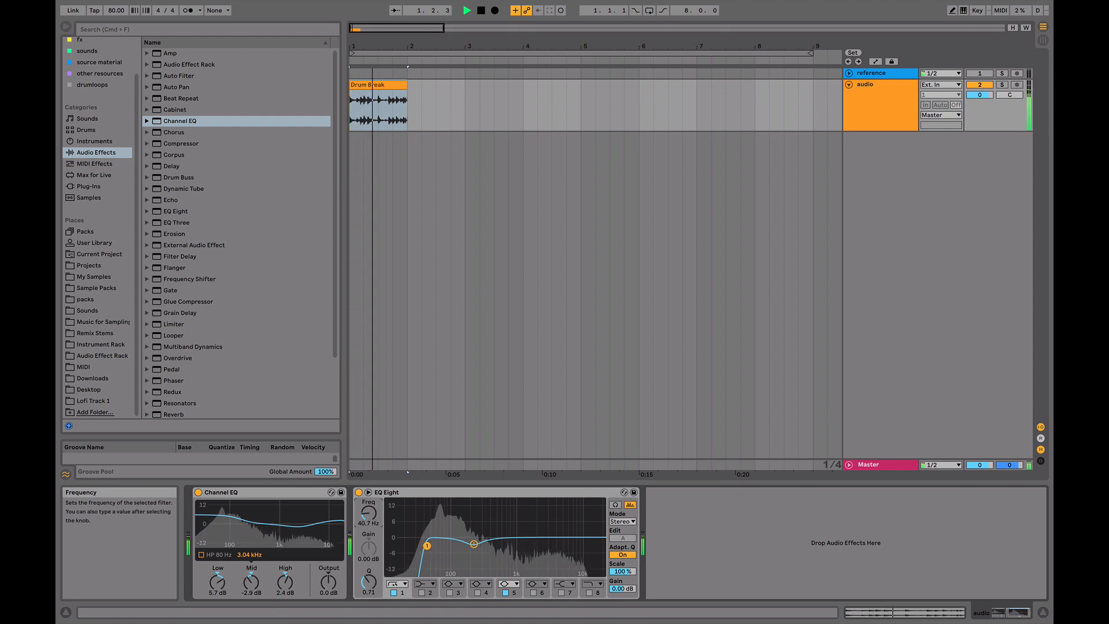
key("space")
key("space")
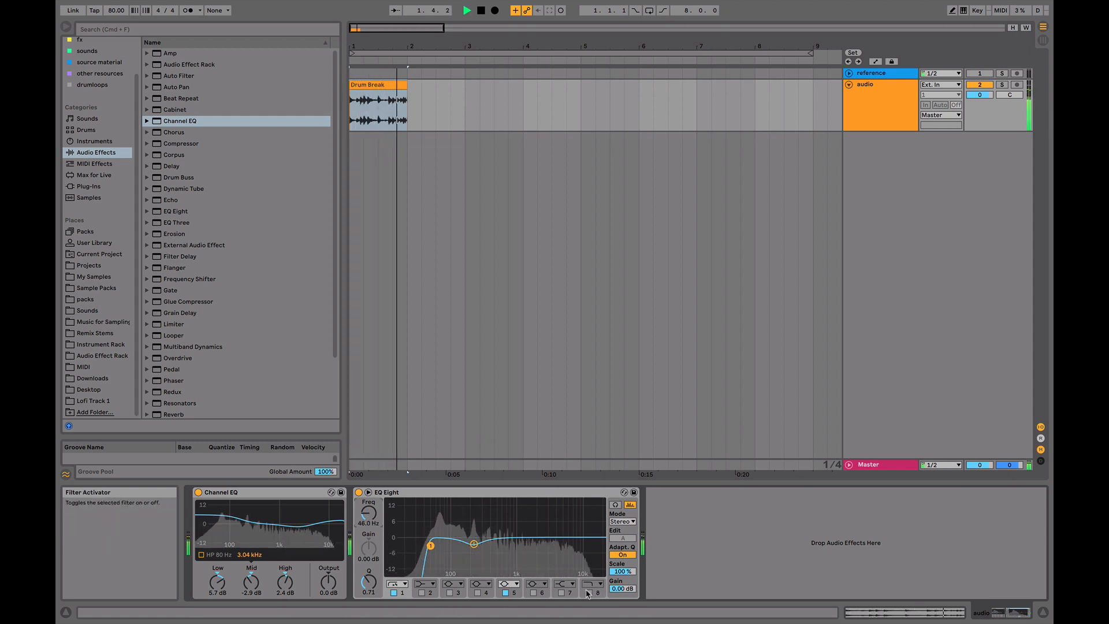
Step: Enable EQ Eight band 6 and set it to a -1.36 dB cut at 10.0 kHz with a Q of 2.64
key("space")
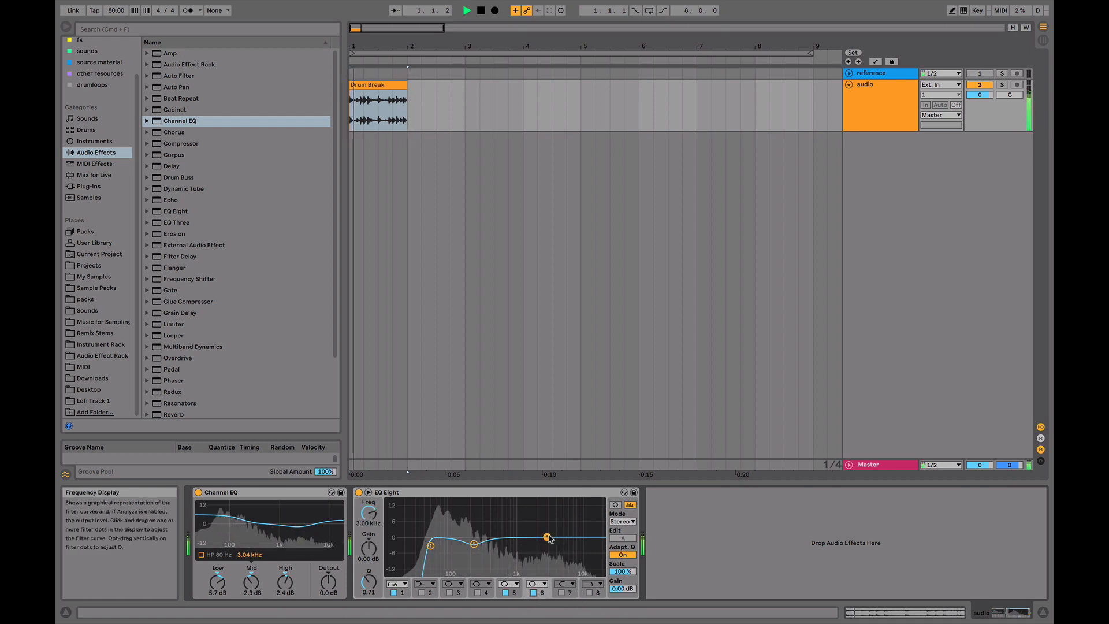
left_click_drag(547, 537, 580, 542)
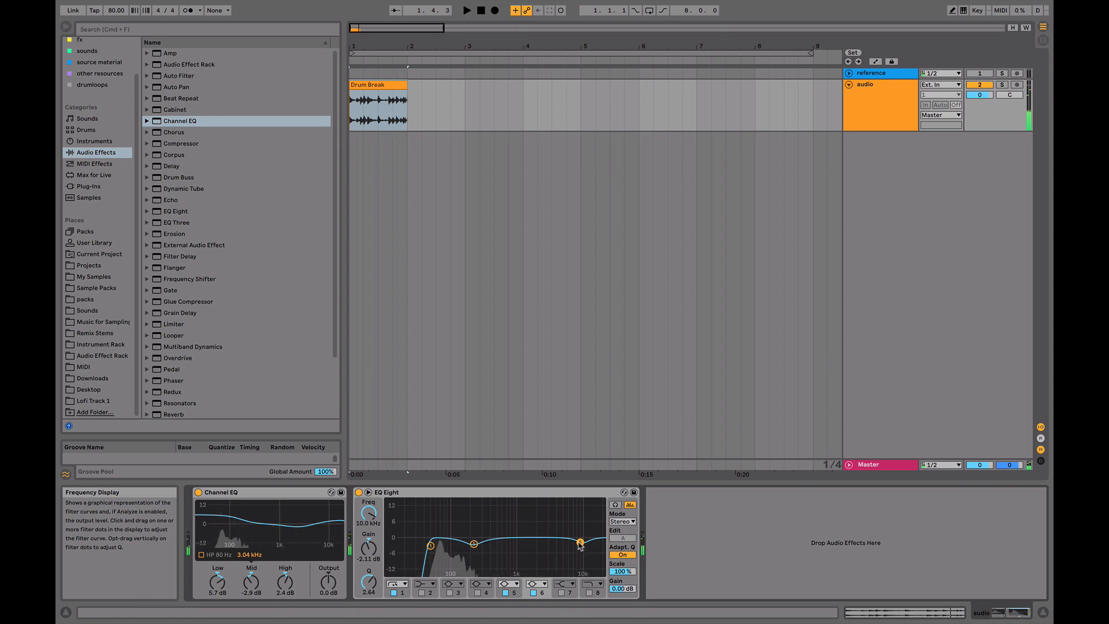
left_click_drag(579, 523, 580, 537)
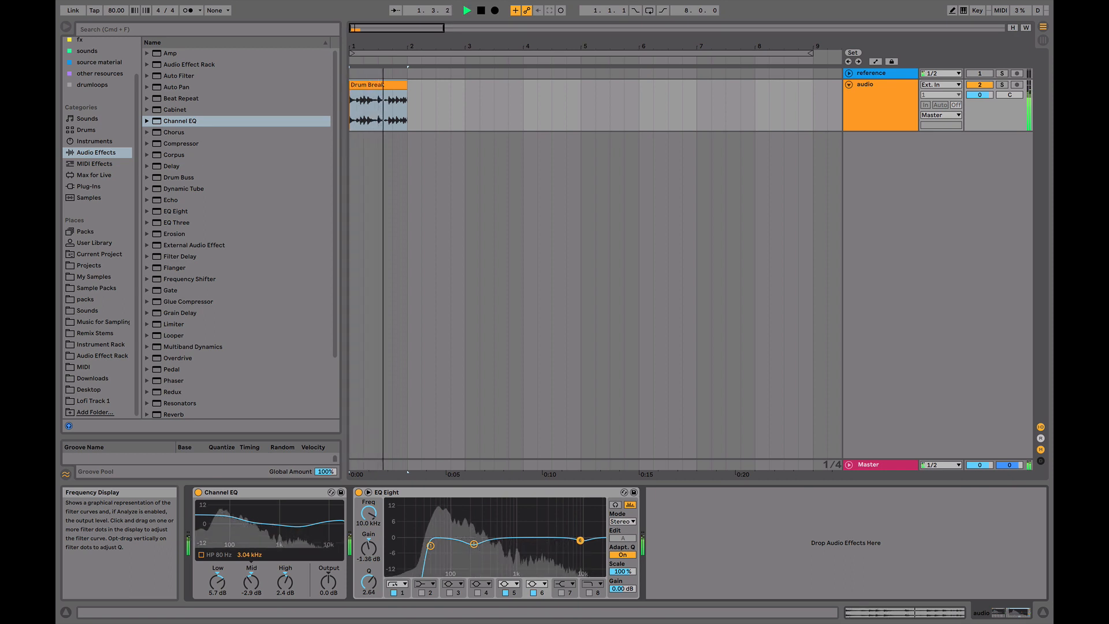
Step: Compare the drum break with and without the EQ Eight, and boost its band 4 by 0.62 dB at 918 Hz
left_click(358, 492)
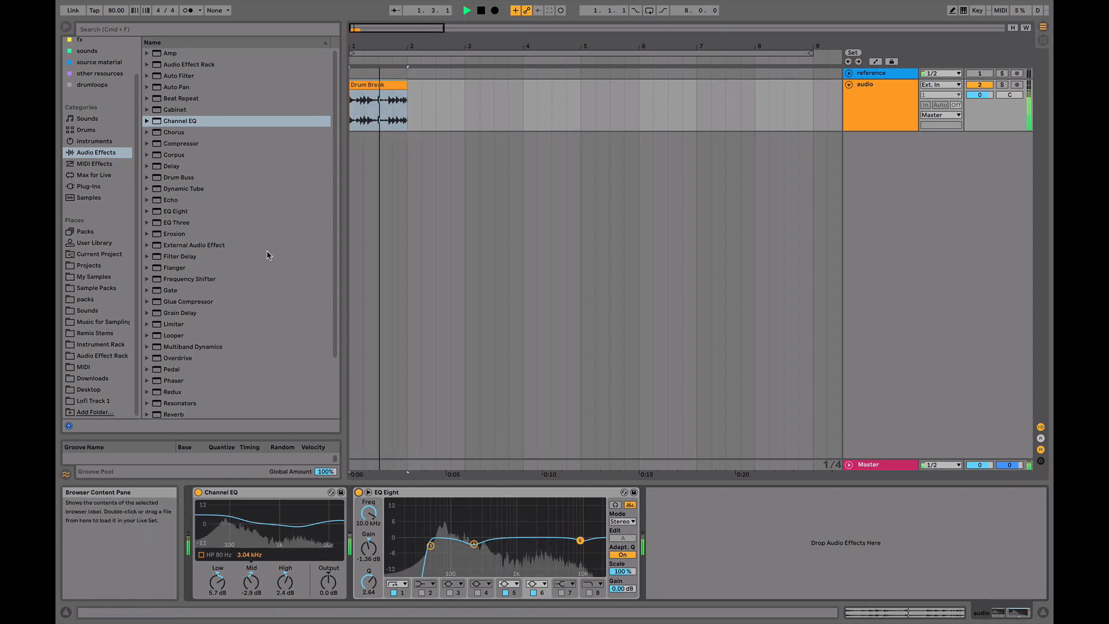
key("space")
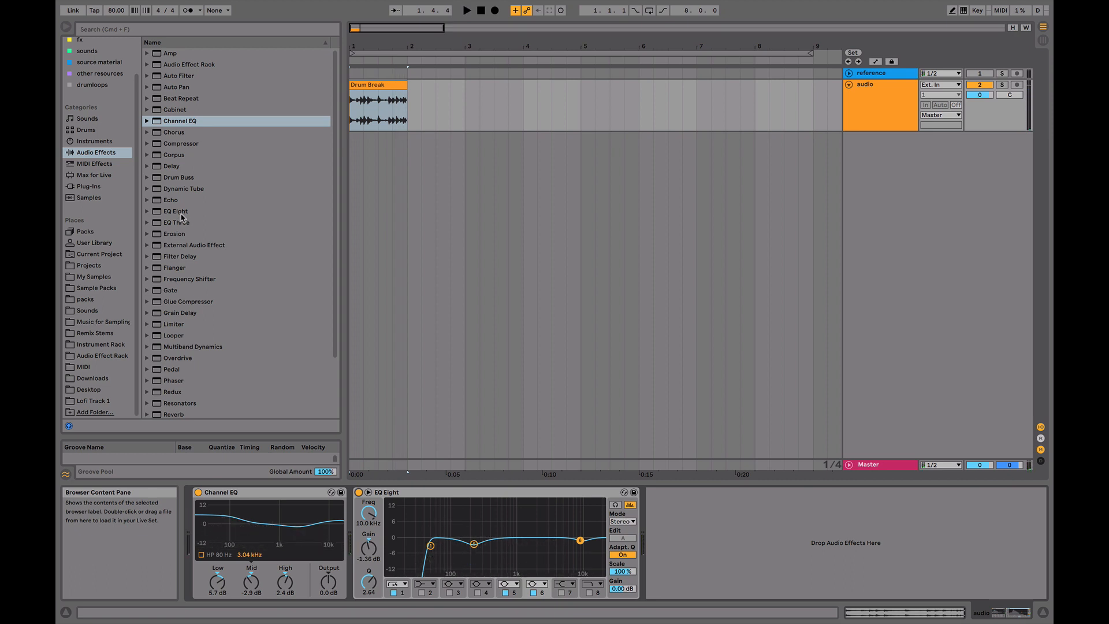
key("space")
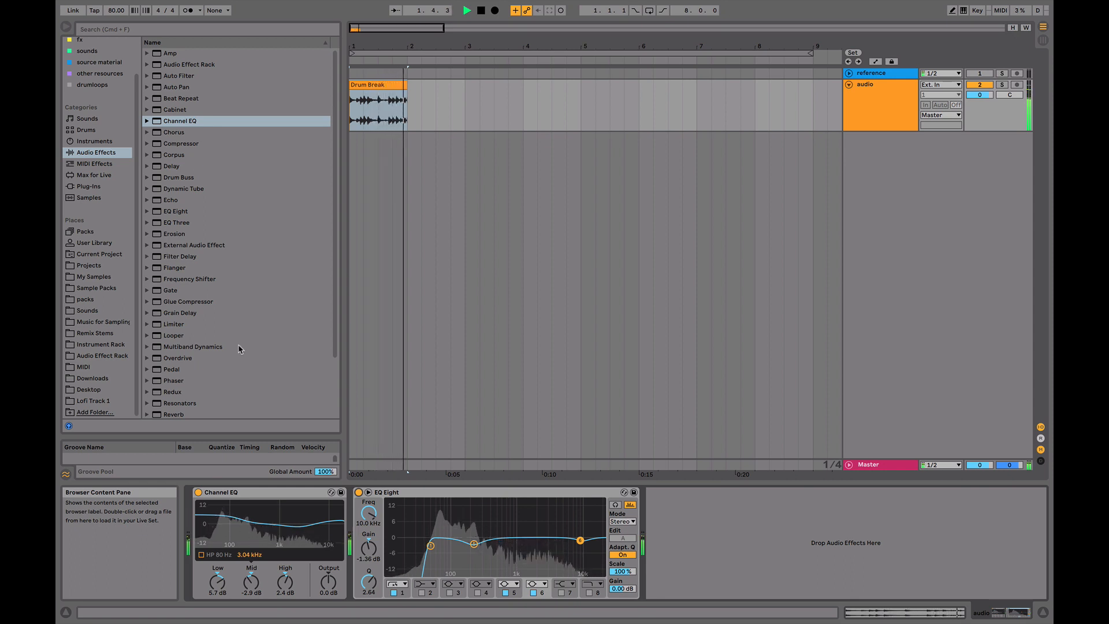
key("space")
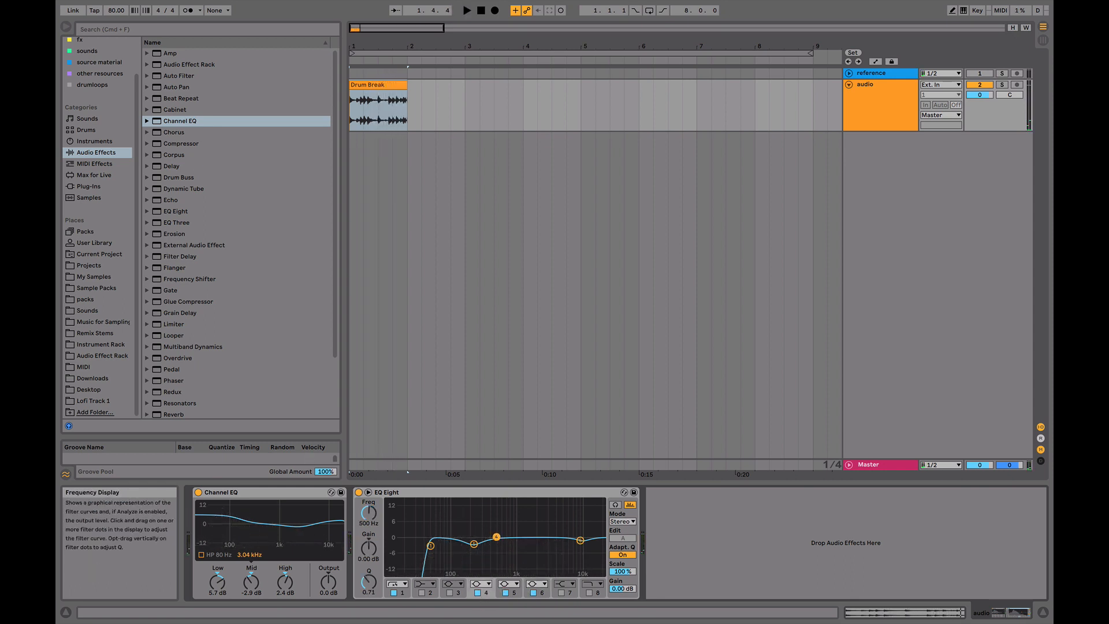
mouse_move(507, 524)
left_mouse_down()
mouse_move(513, 547)
mouse_move(514, 535)
left_mouse_up()
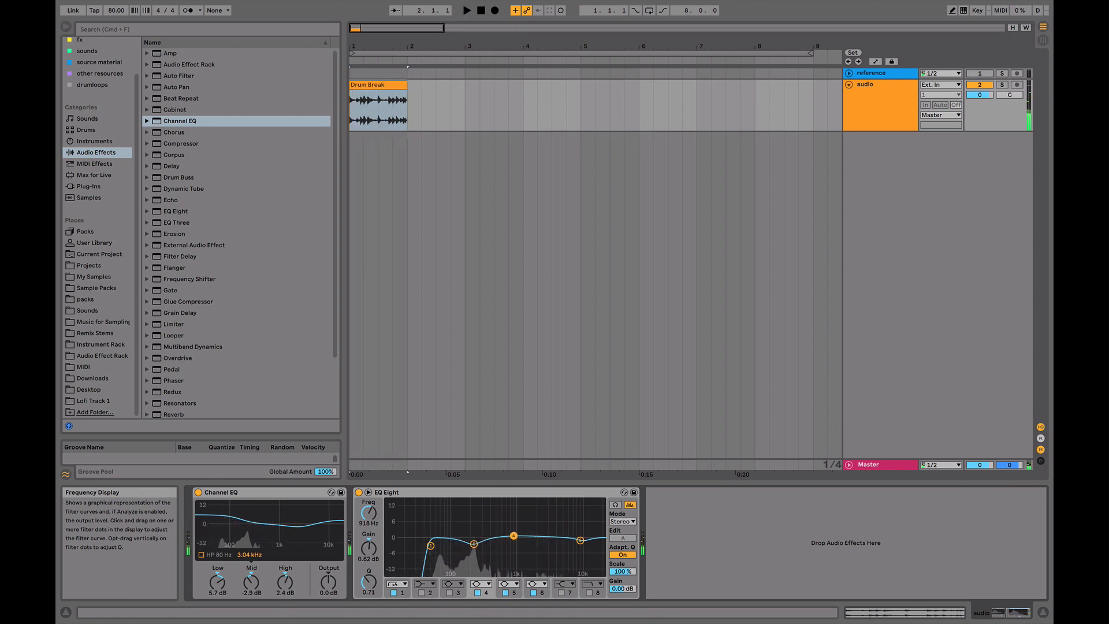
Step: Add an EQ Three after the EQ Eight, and extend the looped Drum Break clip to bar 5
double_click(178, 222)
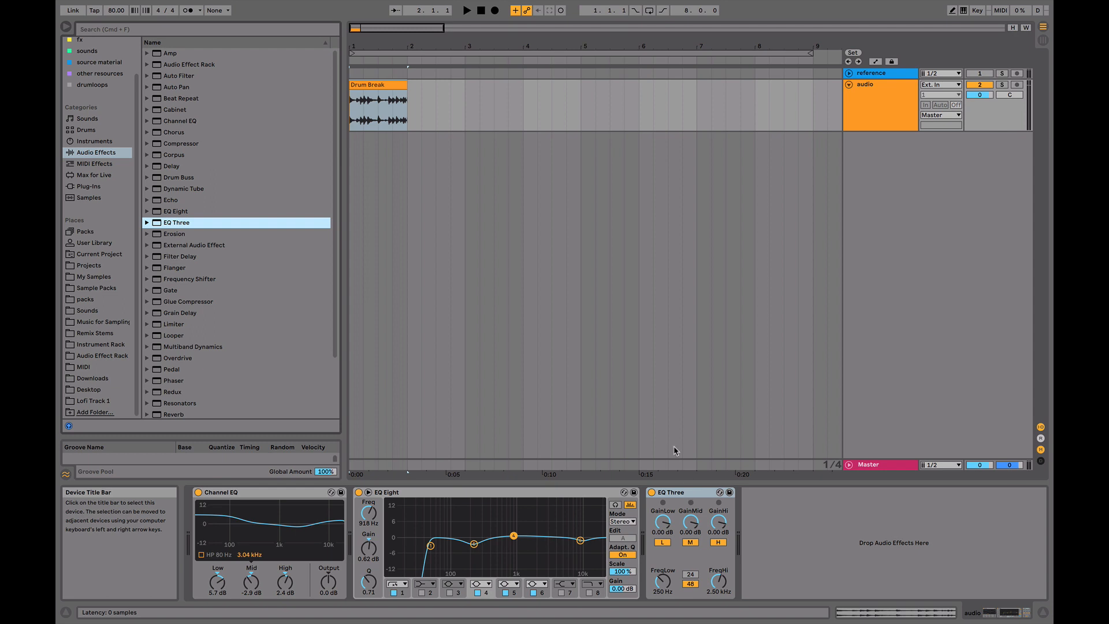
left_click_drag(408, 92, 581, 94)
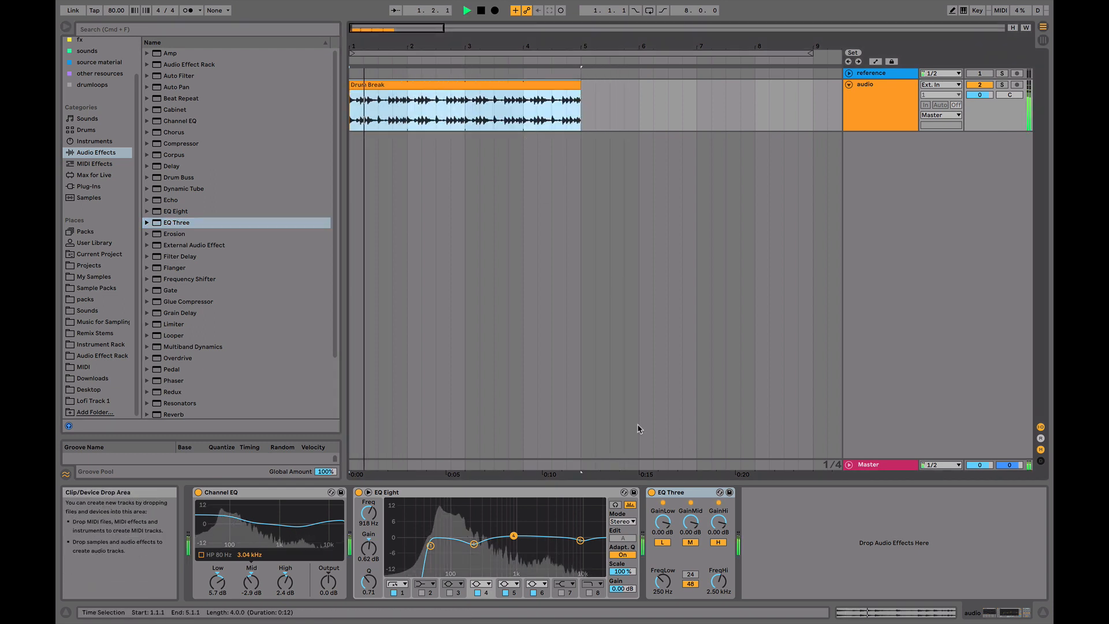
Step: Isolate the EQ Three's mid band by switching off its low and high bands
left_click(664, 542)
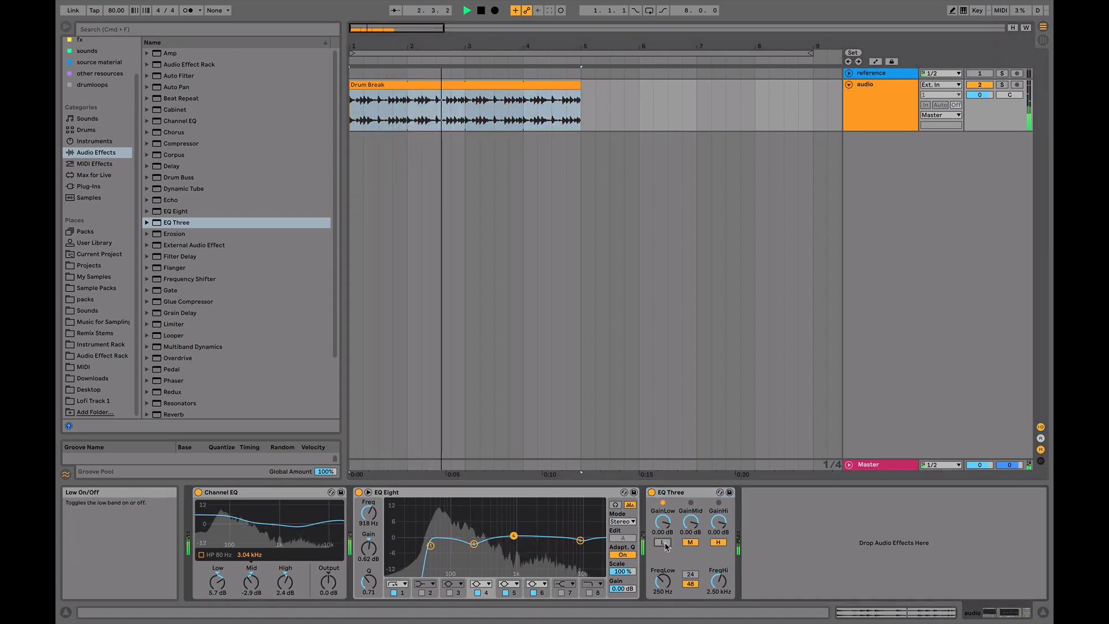
left_click(718, 543)
key("space")
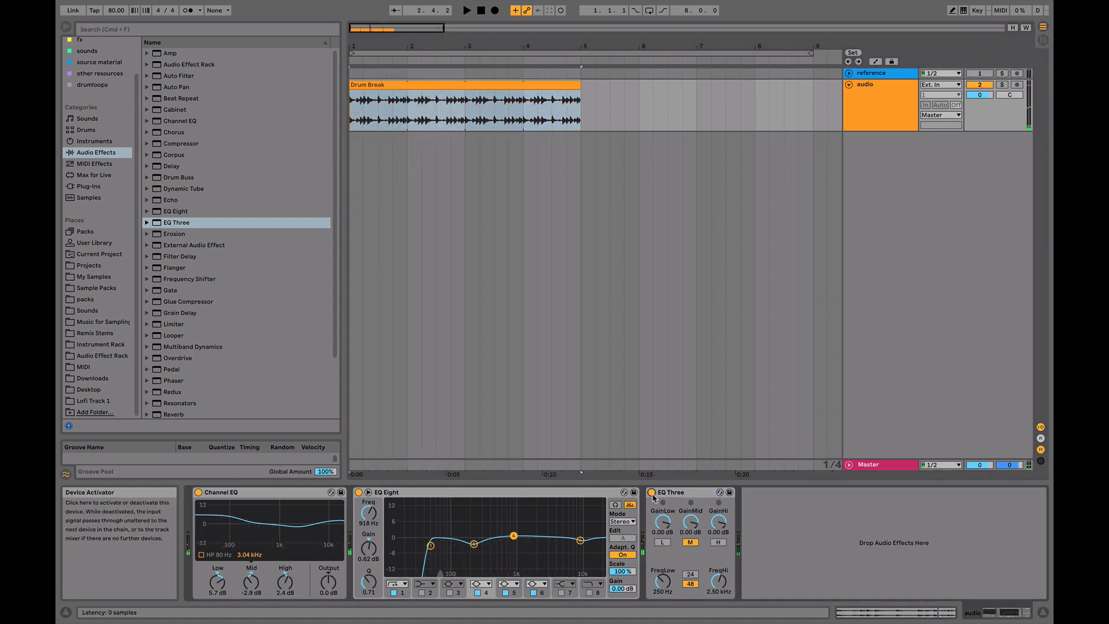
Step: Set the EQ Three's FreqLow to 360 Hz and FreqHi to 2.91 kHz while auditioning the isolated mid band
key("space")
left_click_drag(664, 582, 664, 573)
left_click(690, 523)
key("space")
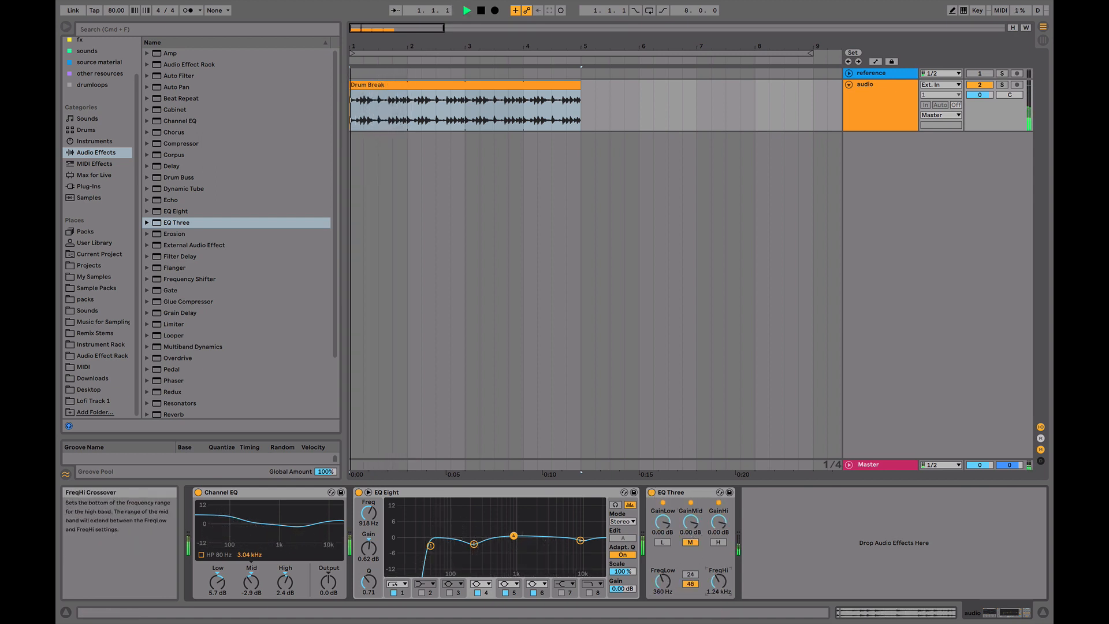
key("space")
left_click_drag(718, 582, 718, 578)
key("space")
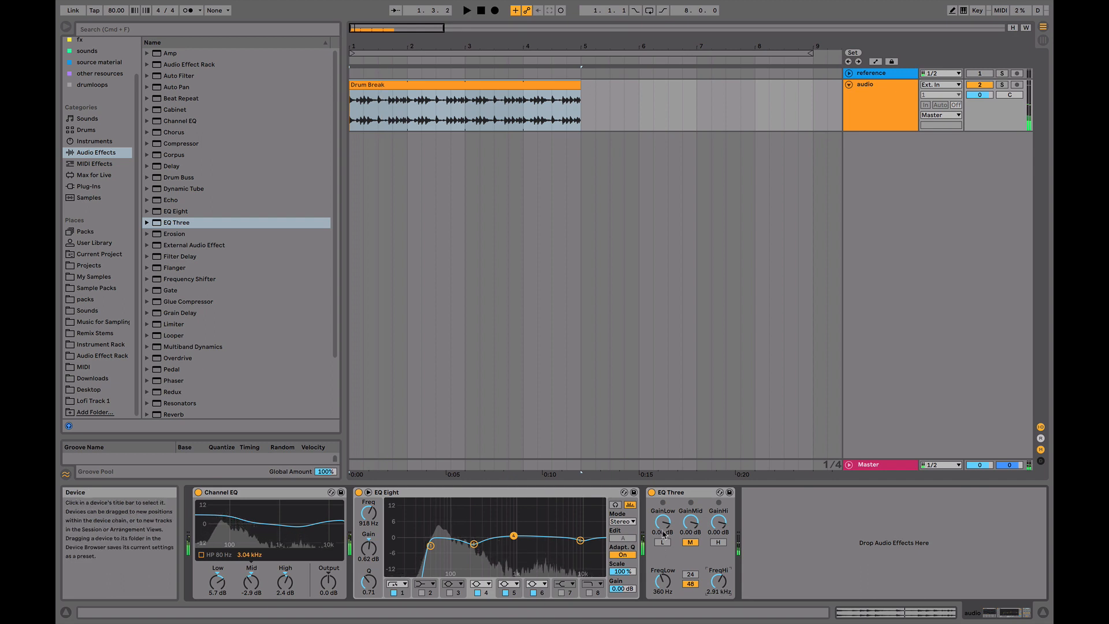
Step: Automate the EQ Three's Device On parameter on the audio track so the device is off until bar 4 and on from bar 4 to 5
left_click(651, 492)
key("a")
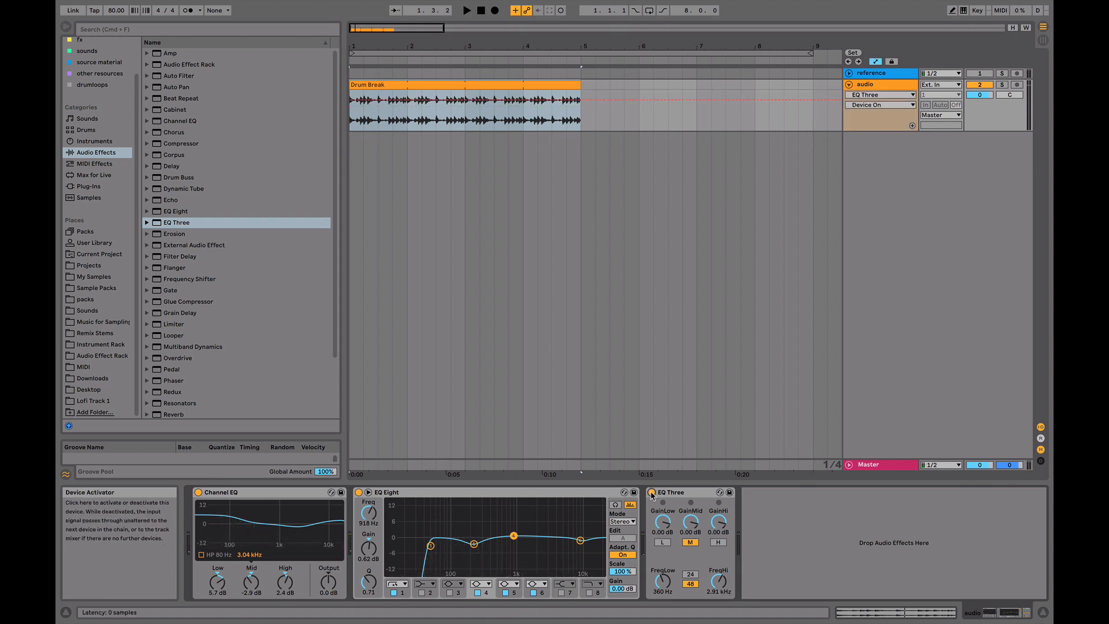
key("b")
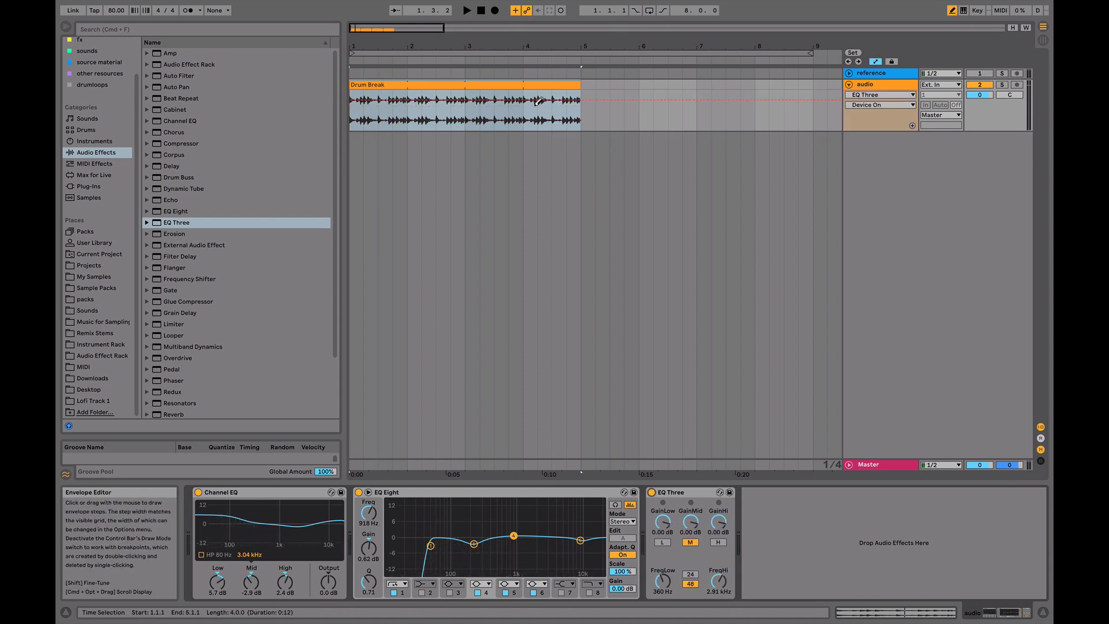
left_click(519, 125)
key("b")
left_click(510, 101)
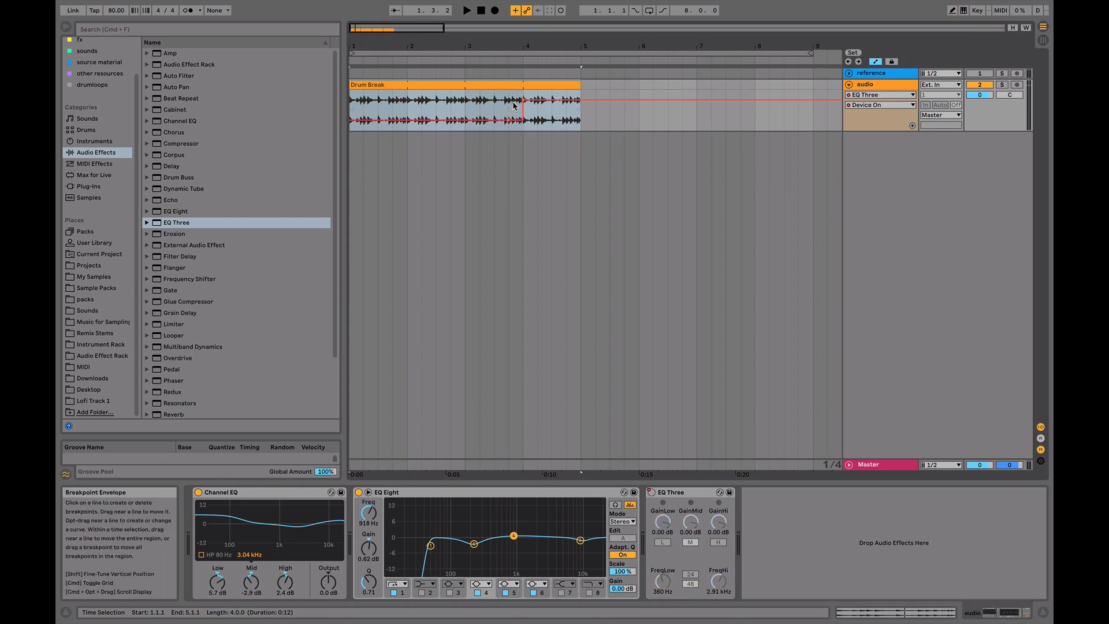
key("b")
Step: Duplicate the four-bar Drum Break section, including its EQ Three automation, to bars 5 through 9
left_click(587, 112)
left_click(596, 115)
key("super+d")
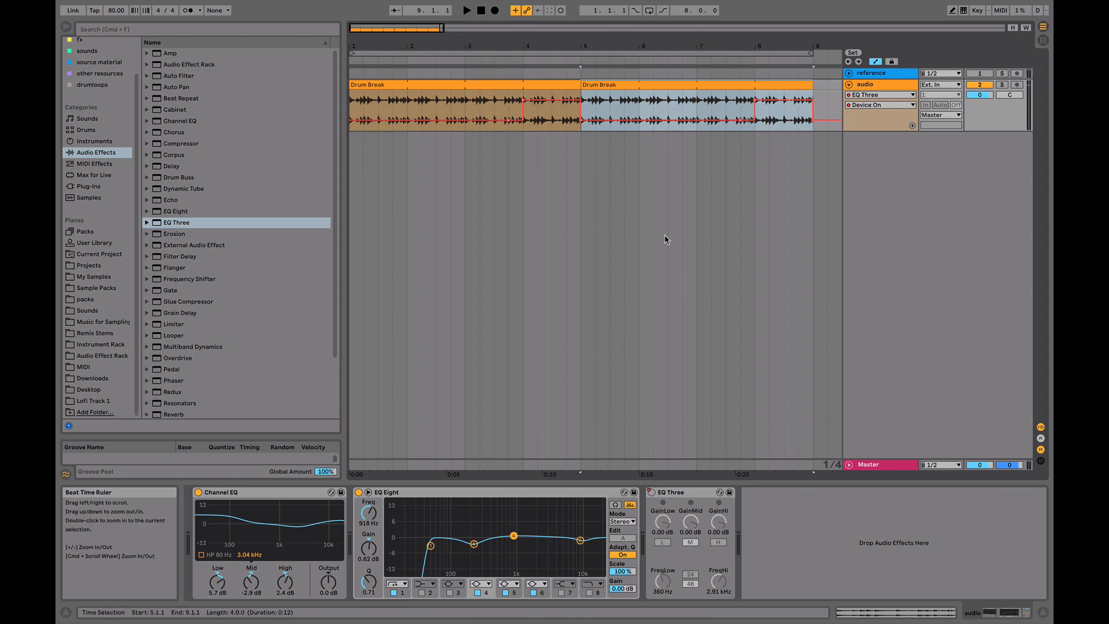
Step: Play the drum break to audition the automated EQ Three switching on in the last bar of the phrase
left_click(505, 60)
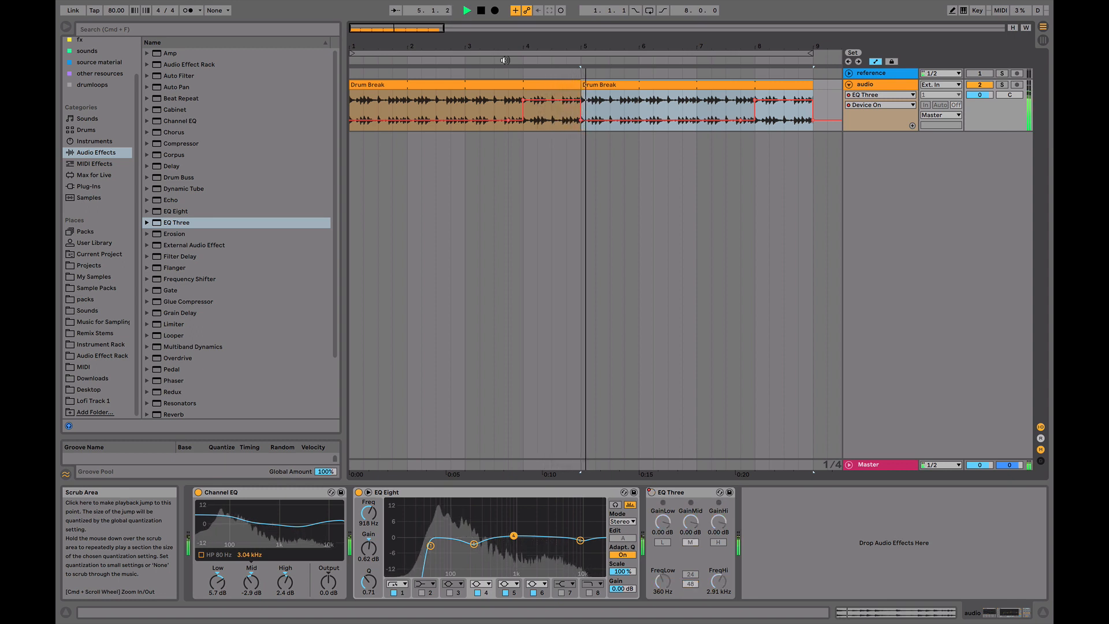
key("space")
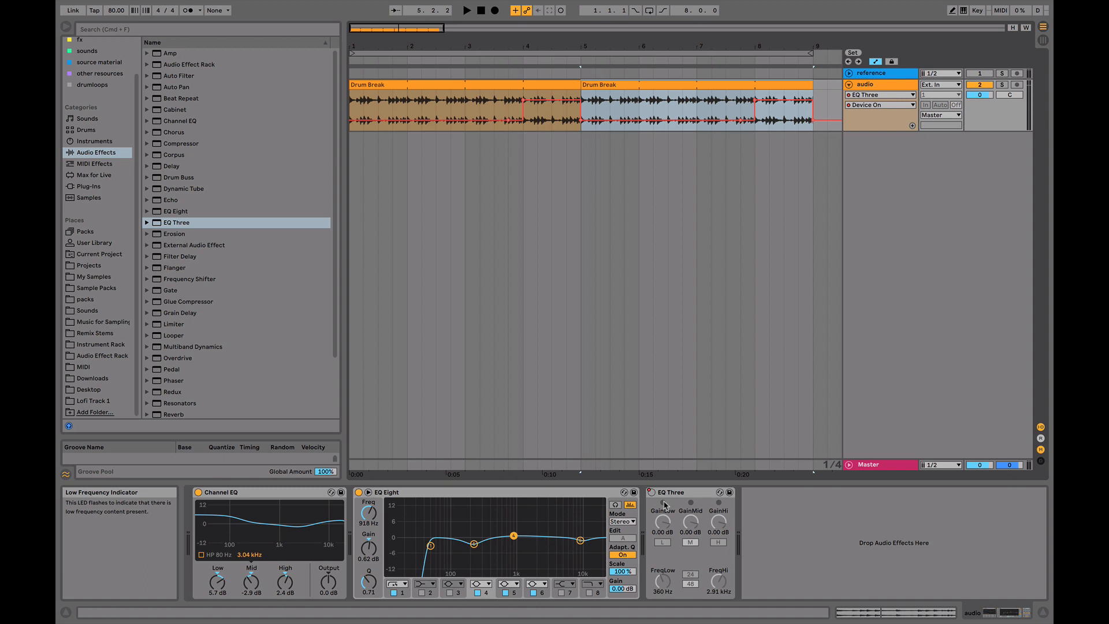
key("space")
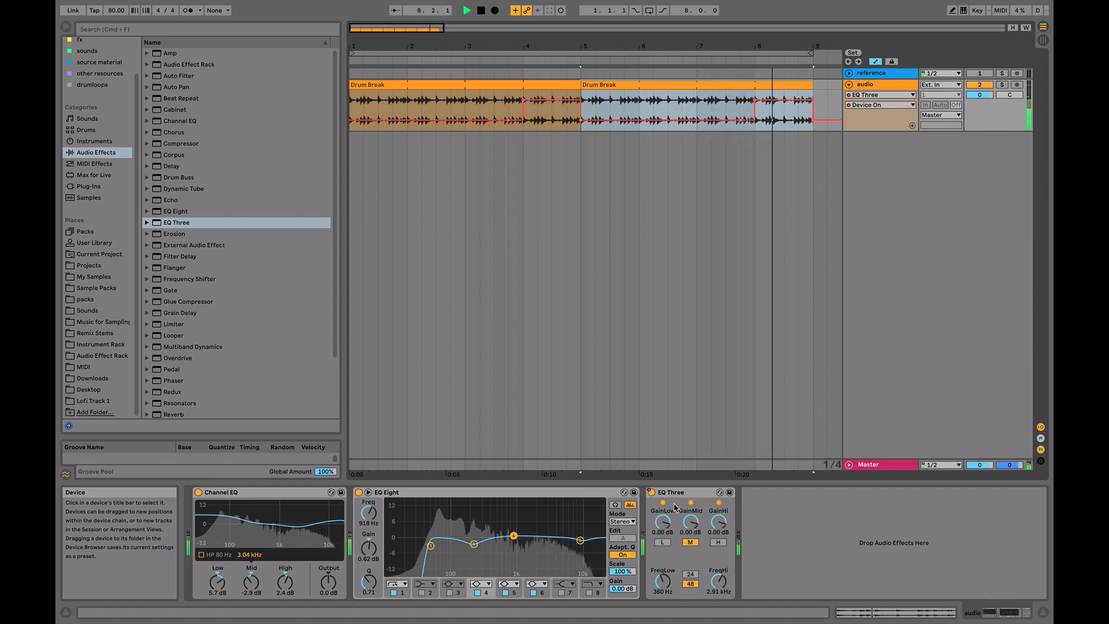
key("space")
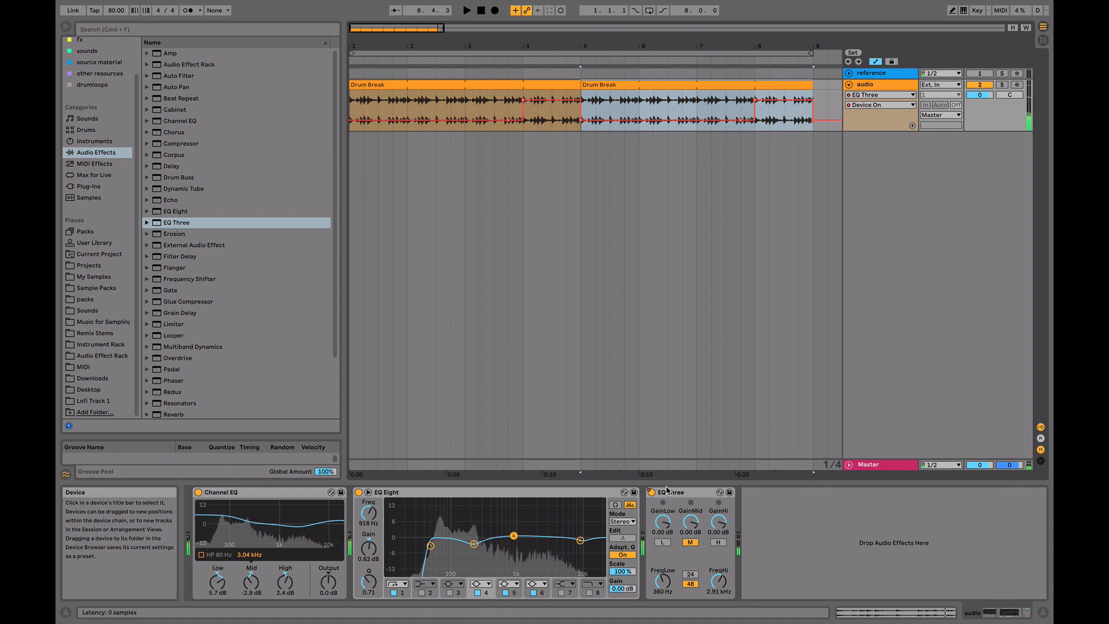
Step: Group the Channel EQ, EQ Eight and EQ Three into one Audio Effect Rack
left_click(685, 491)
left_click(289, 491, "shift")
key("super+g")
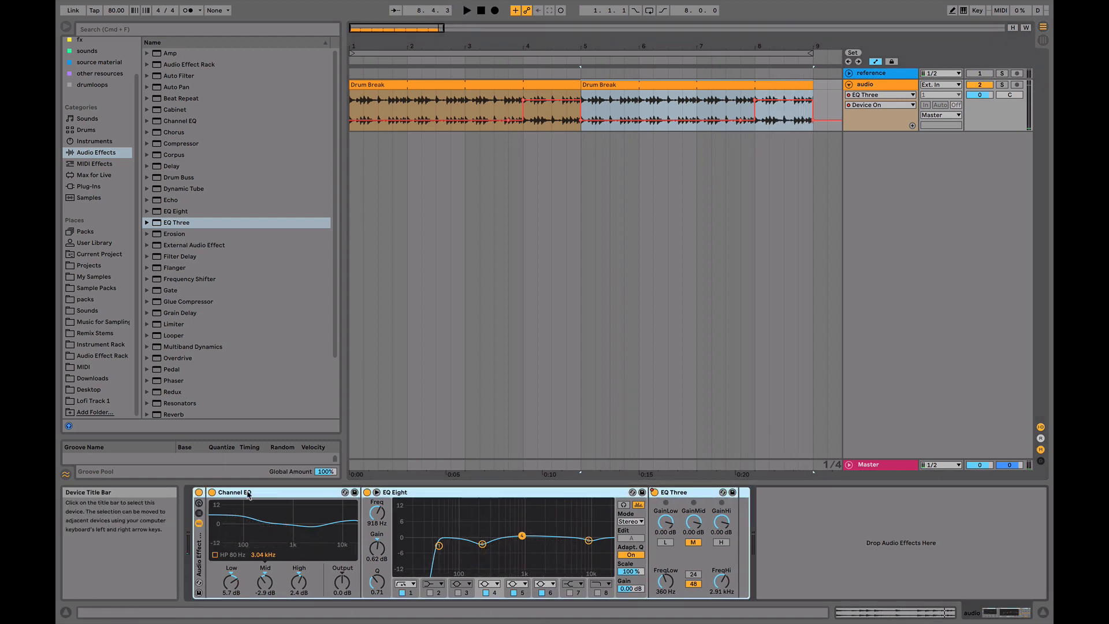
Step: Compare the drum break with the whole Audio Effect Rack off and on, and set the Channel EQ's Low gain to 4.9 dB
left_click(199, 492)
key("space")
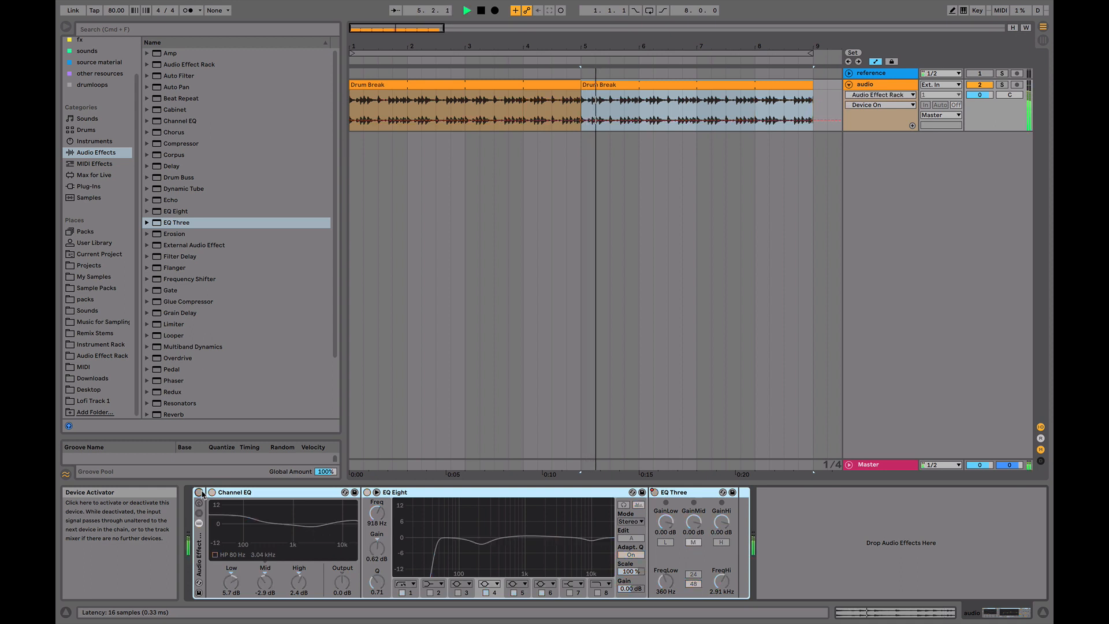
left_click(199, 492)
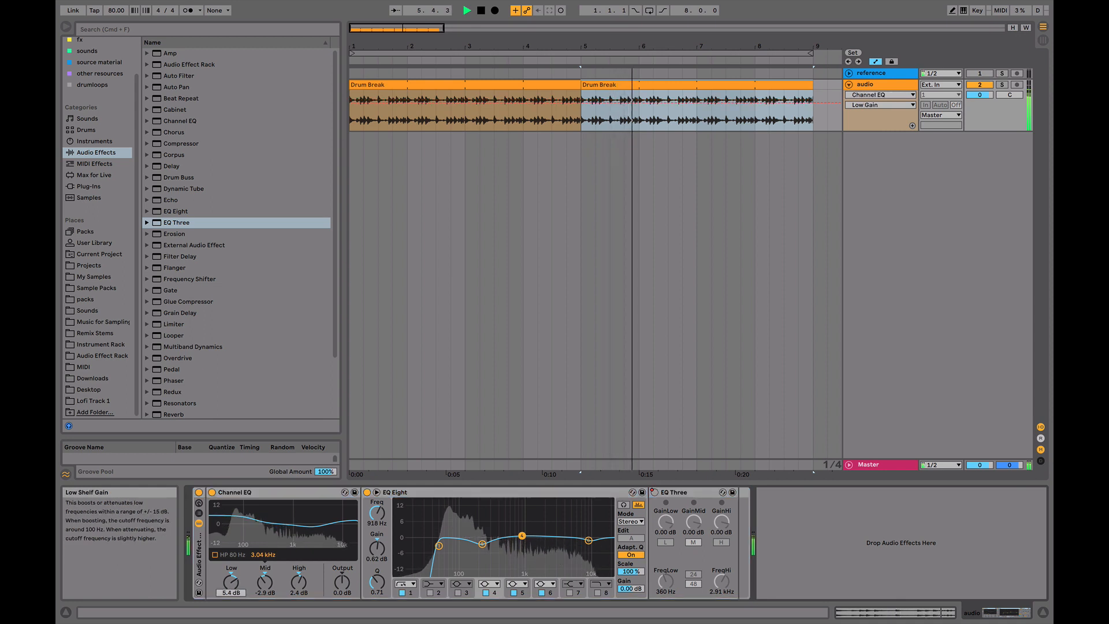
left_click_drag(231, 582, 231, 587)
left_click(199, 492)
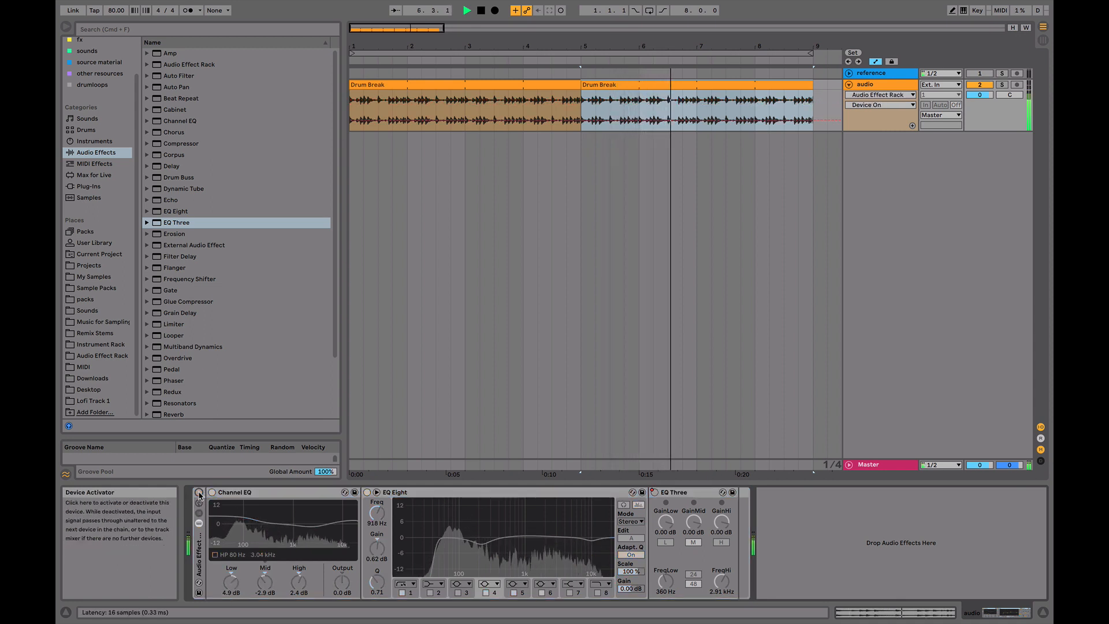
left_click(199, 492)
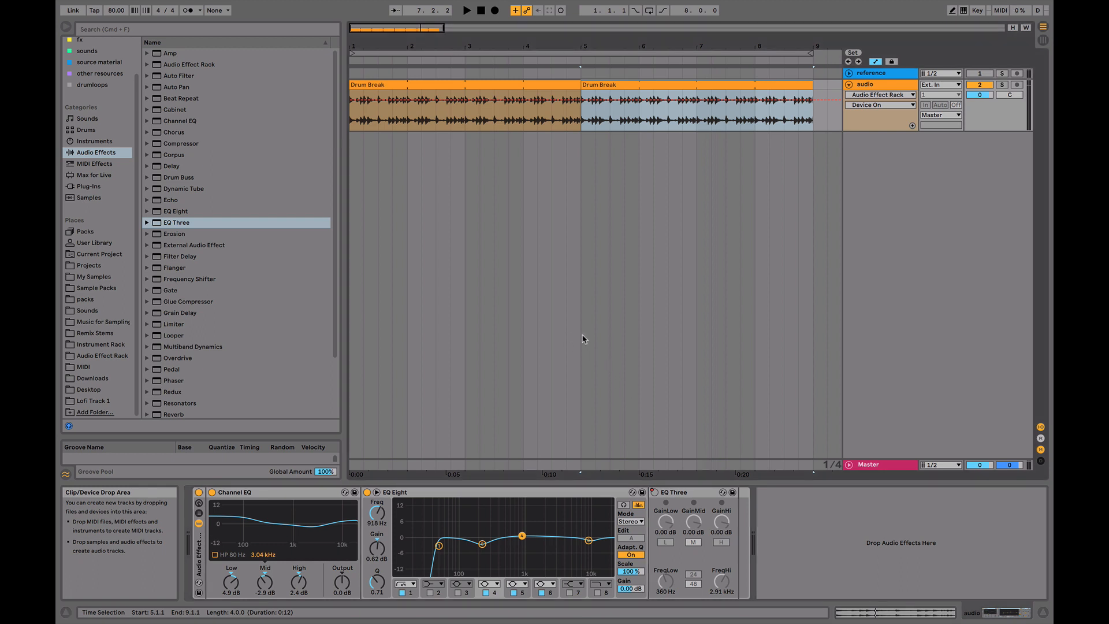
left_click(582, 128)
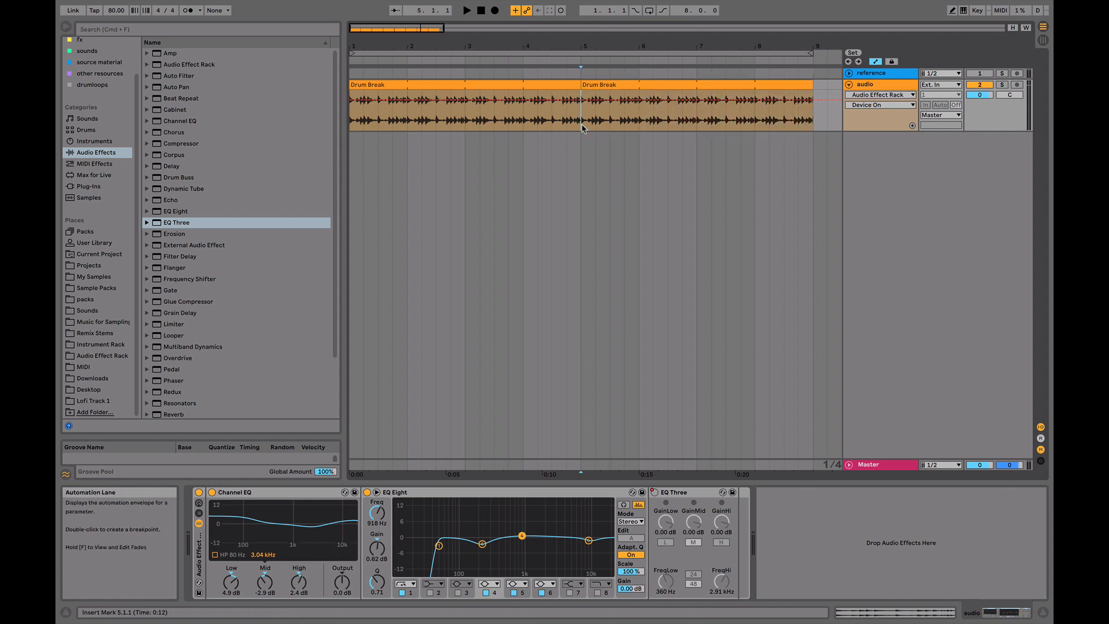